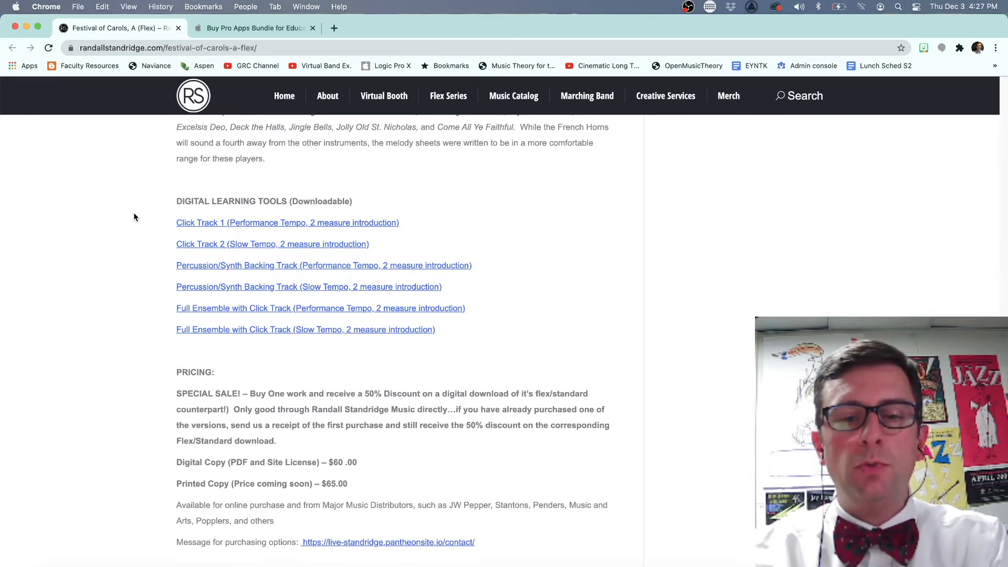
- Review the Pro Apps Bundle for Education page, covering its price and the Logic Pro and MainStage descriptions
key("ctrl+Tab")
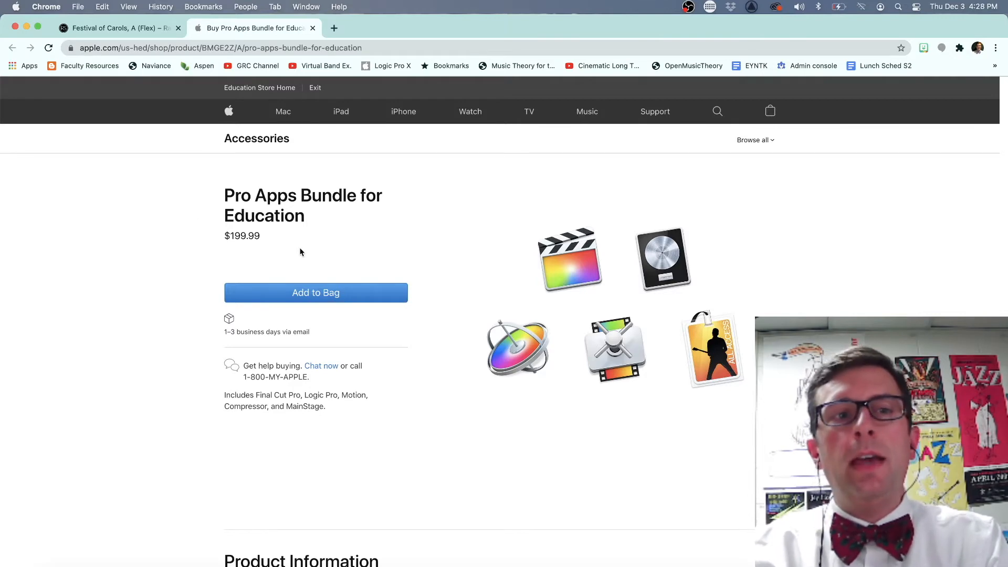
scroll(295, 252, "up", 5)
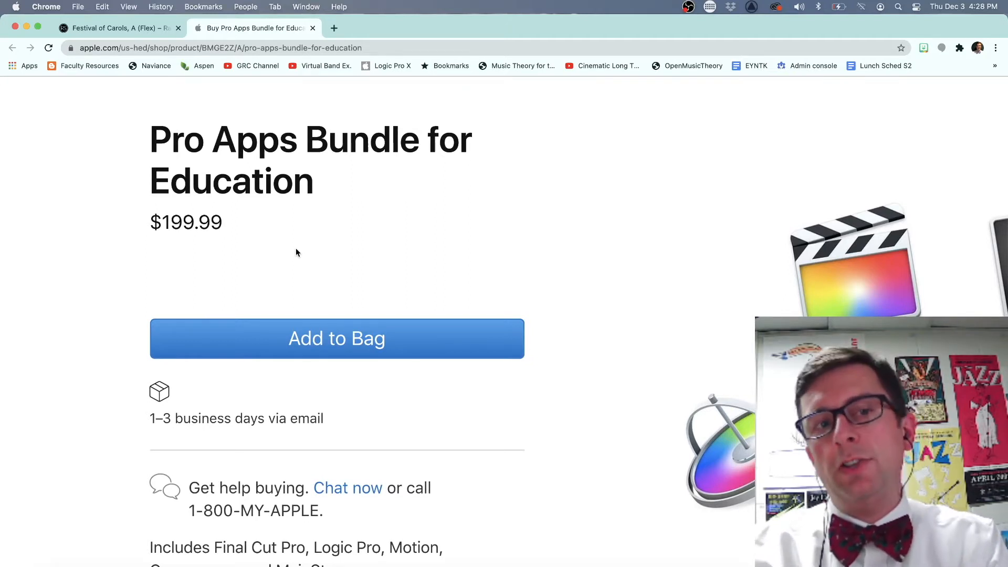
scroll(296, 252, "down", 5)
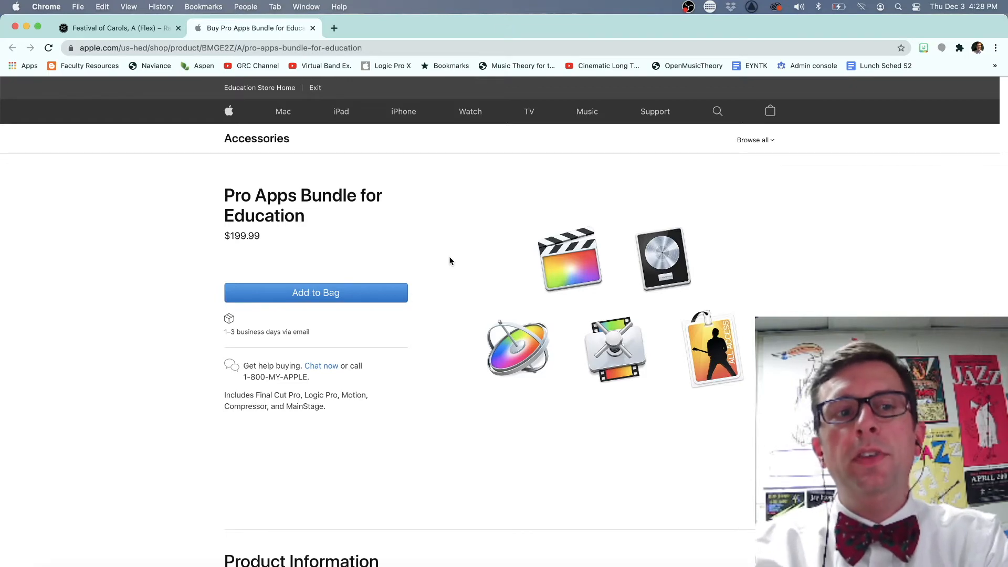
scroll(450, 261, "down", 8)
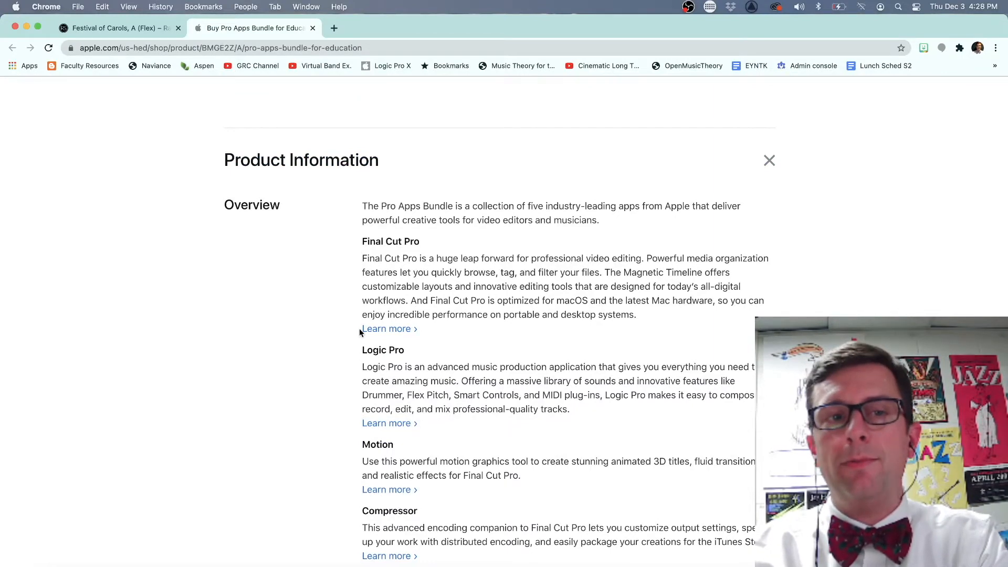
left_click_drag(361, 350, 417, 352)
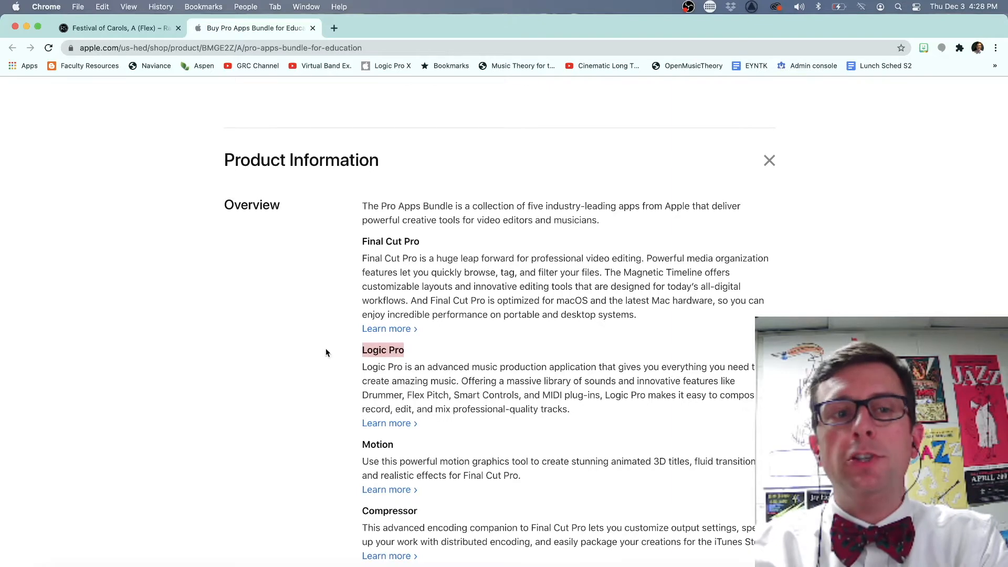
scroll(326, 352, "down", 6)
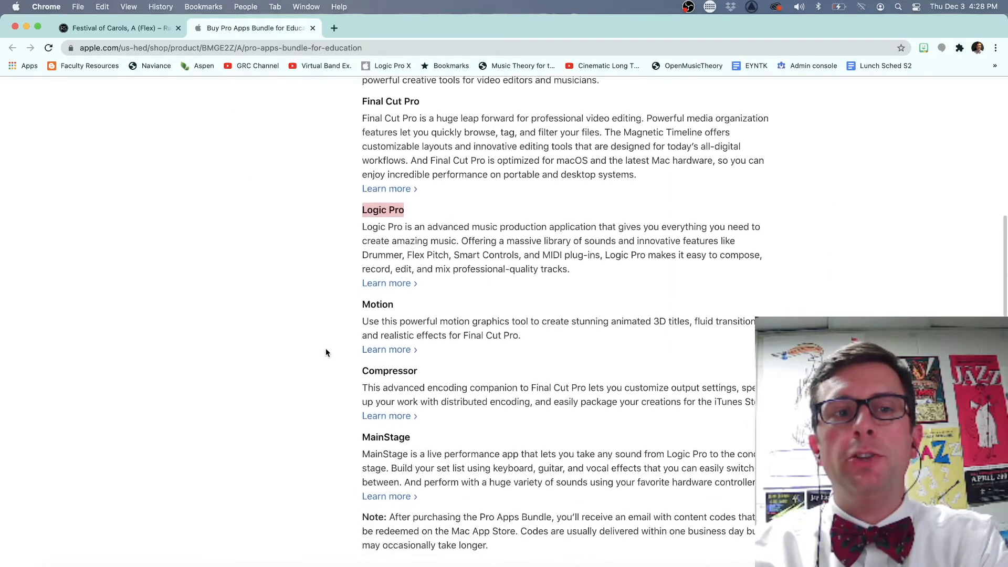
scroll(326, 353, "down", 1)
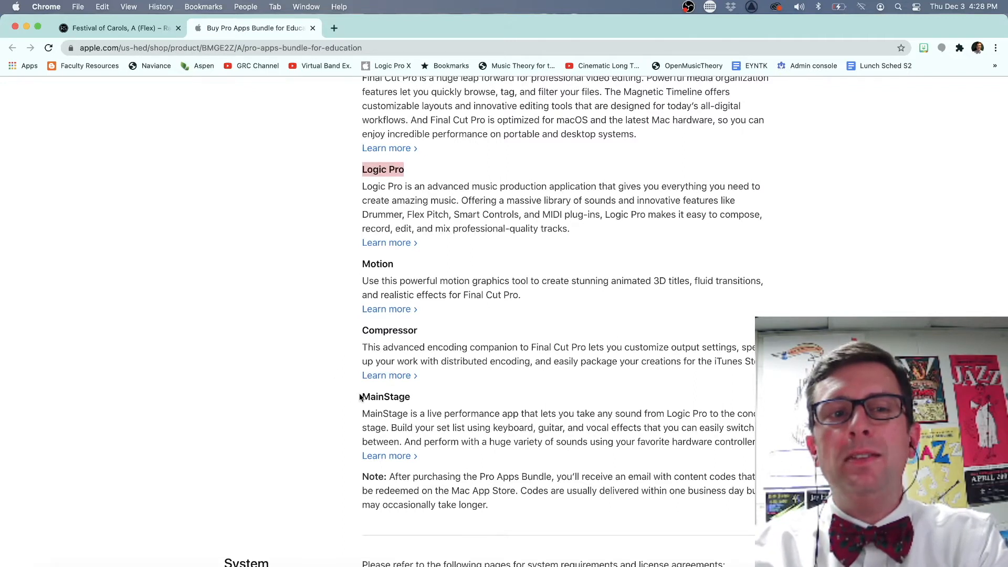
left_click_drag(360, 396, 415, 397)
left_click(328, 362)
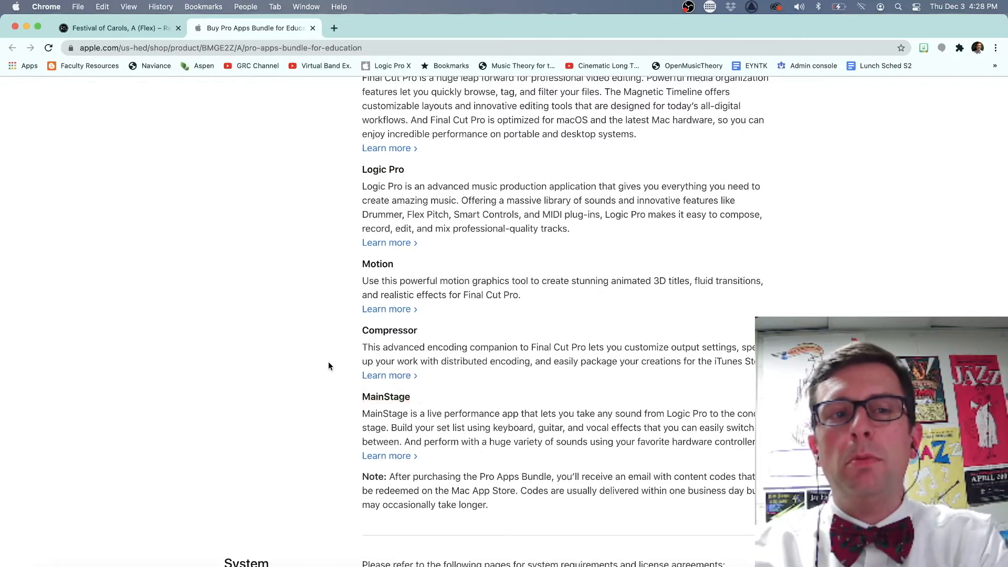
scroll(329, 362, "up", 15)
scroll(329, 364, "up", 3)
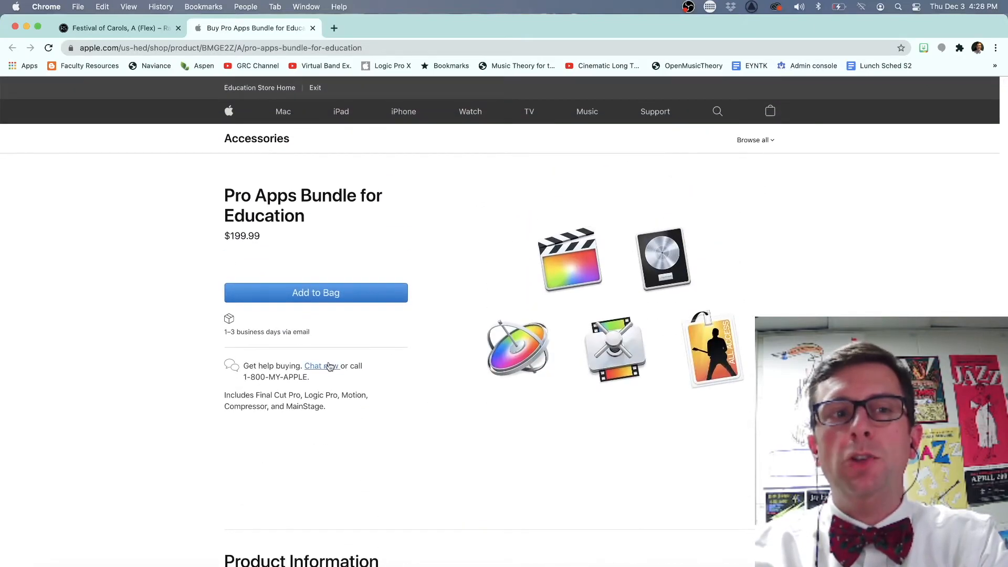
scroll(290, 209, "up", 3)
scroll(290, 209, "up", 3)
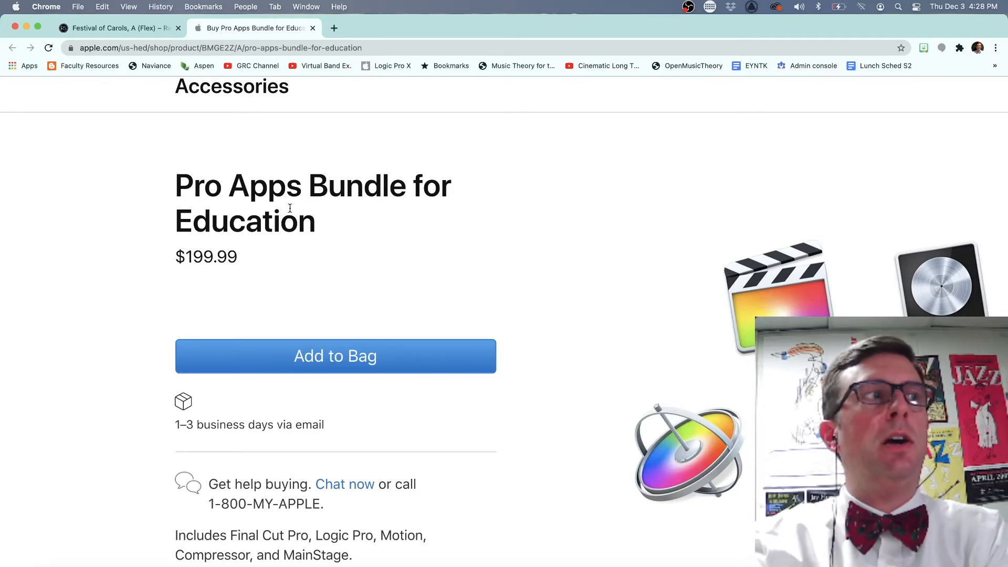
- Switch to Logic Pro and create a new project with one audio track using Input 1 + 2
key("super+m")
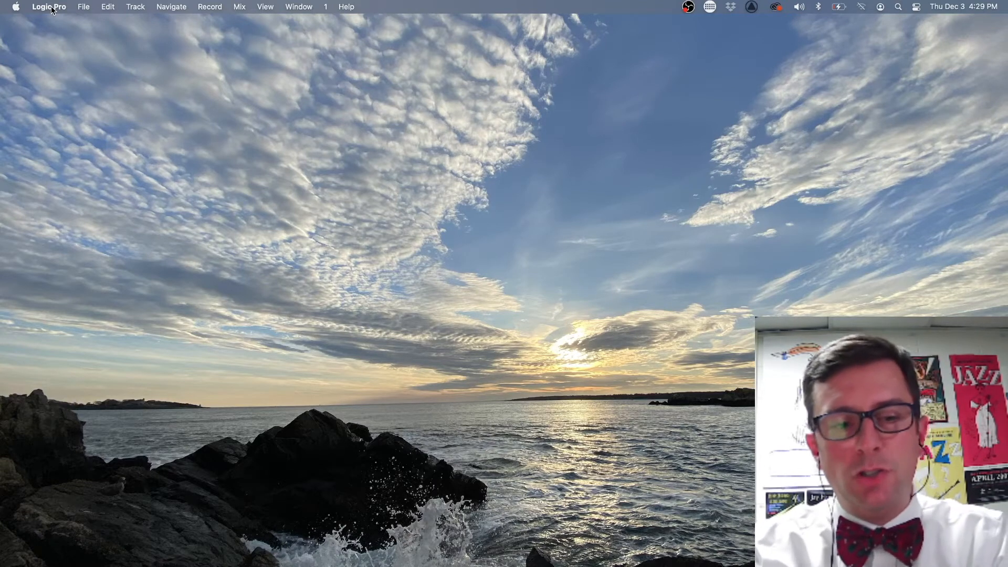
key("super+n")
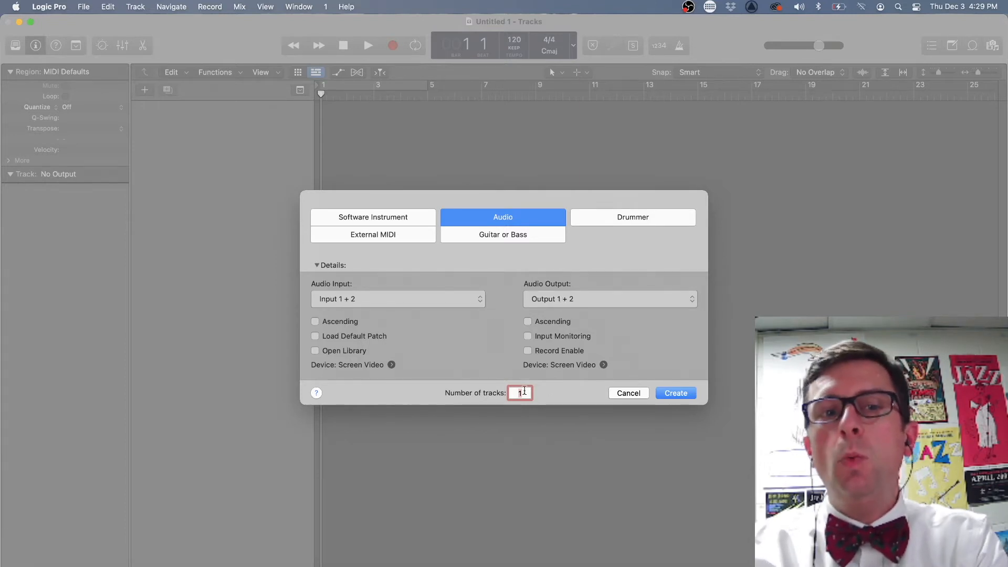
left_click(673, 395)
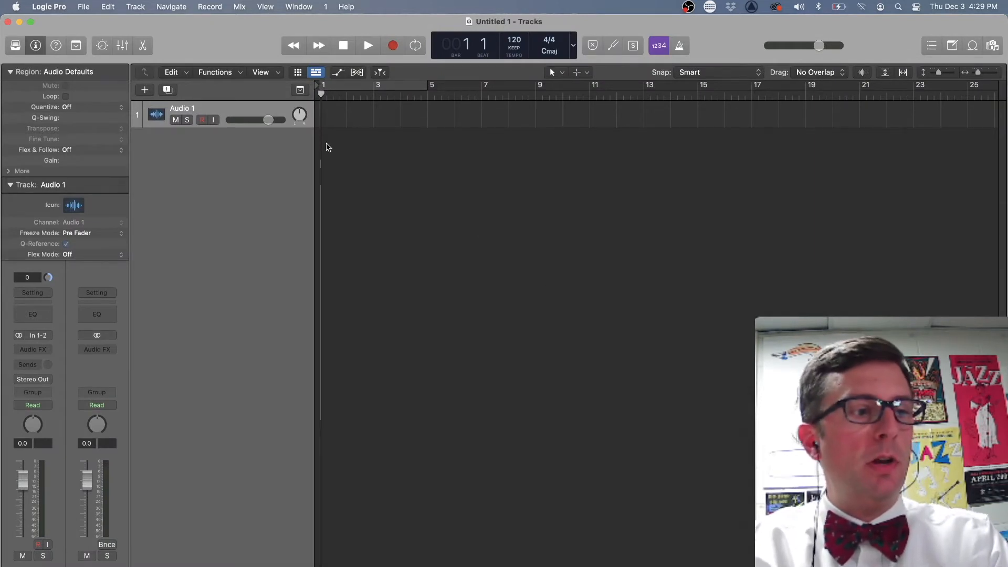
- Import the Festival of Carols full ensemble click track MP3 from Downloads onto the audio track, starting at bar 1
key("super+Tab")
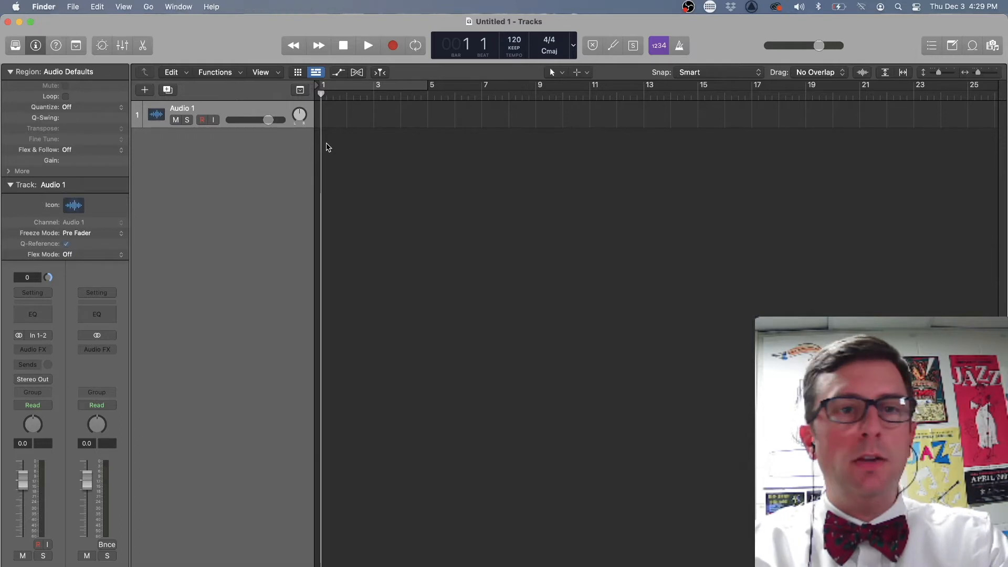
key("super+n")
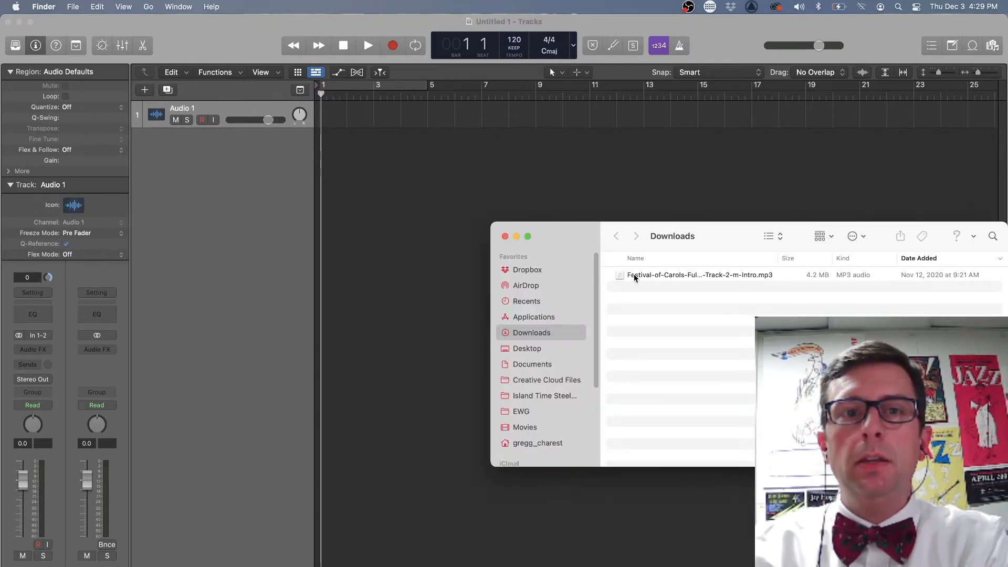
left_click_drag(635, 277, 491, 208)
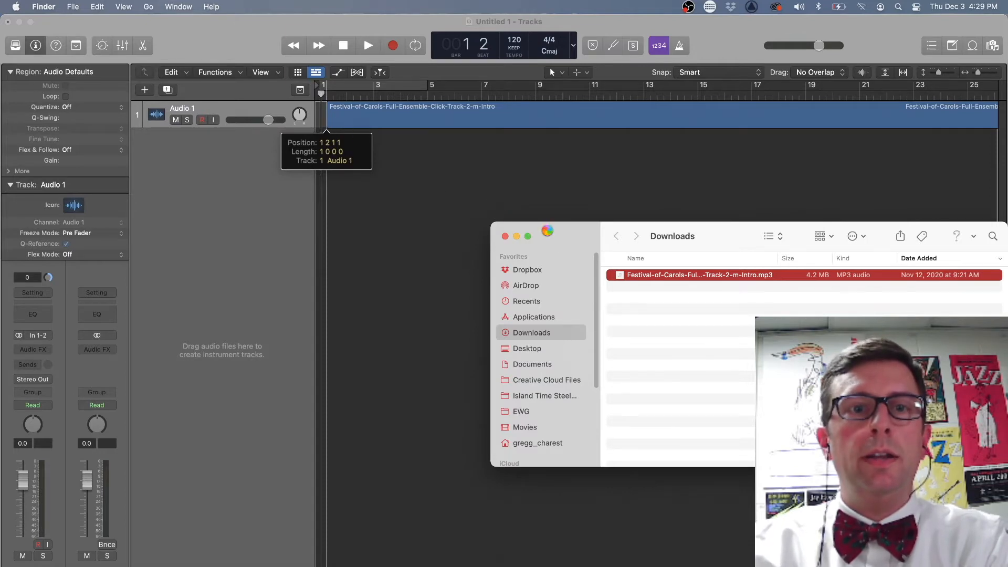
key("super+w")
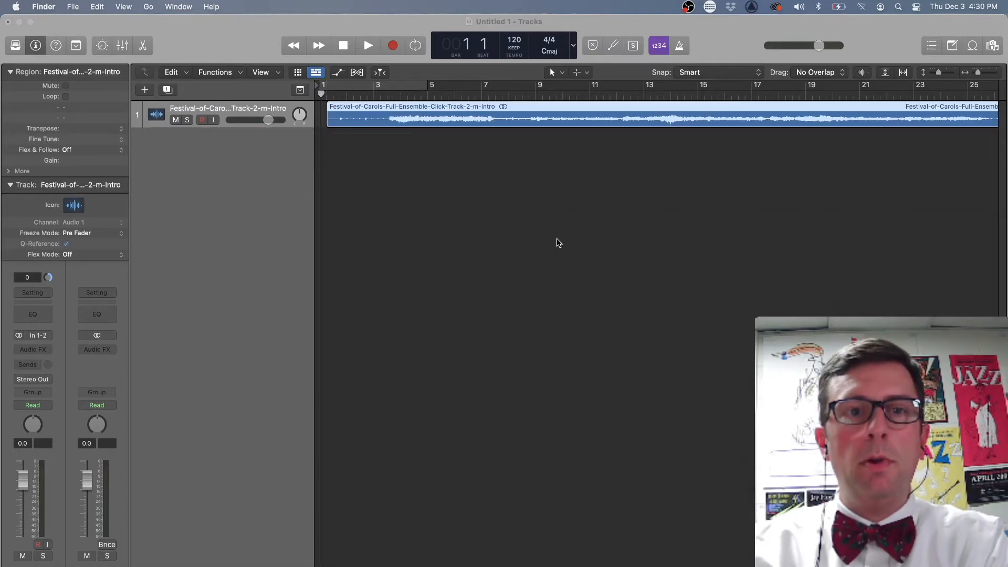
left_click_drag(398, 108, 369, 110)
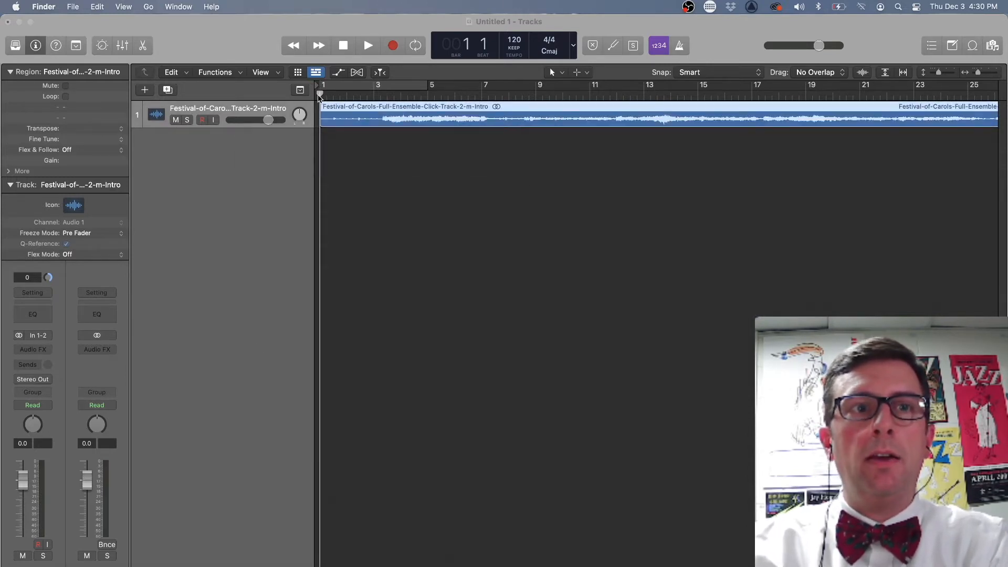
- Play the opening of the imported recording and examine the waveform of its count-in clicks
left_click(325, 94)
key("space")
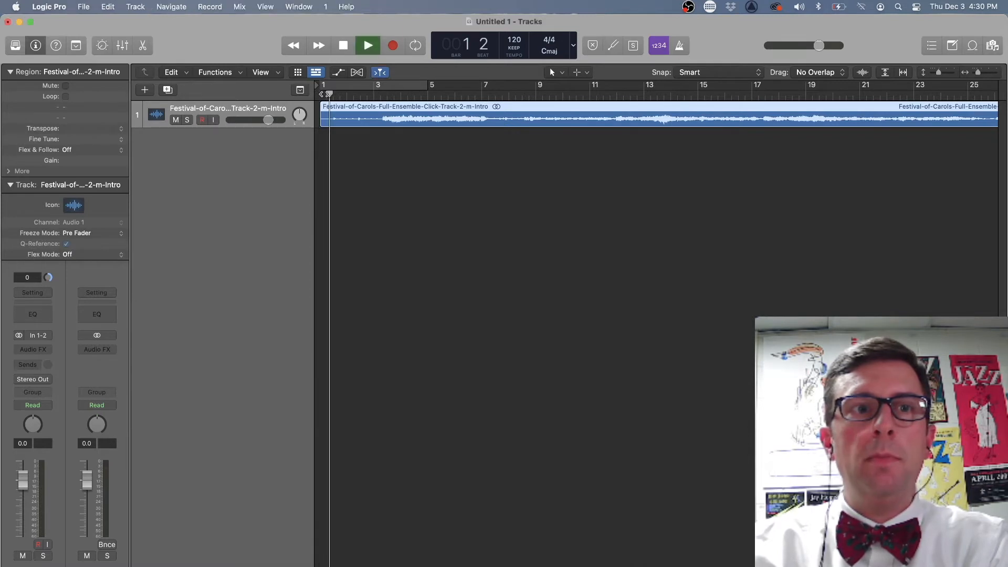
key("space")
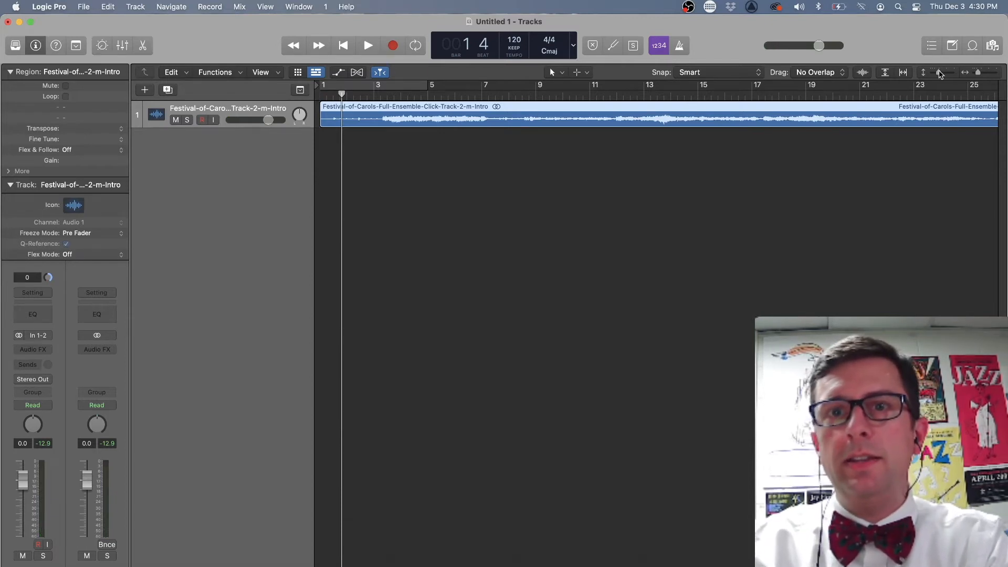
left_click_drag(940, 73, 952, 75)
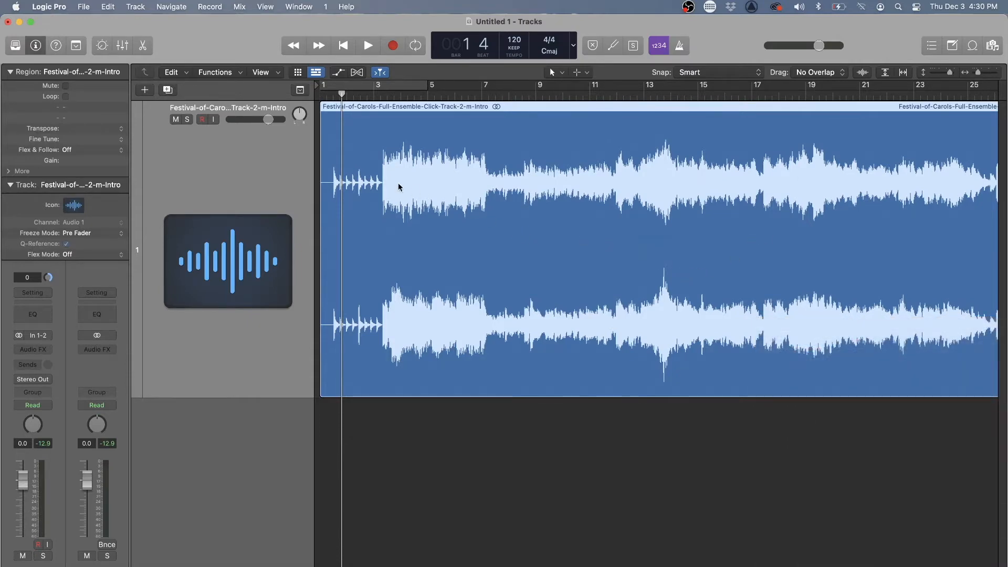
scroll(359, 151, "up", 10)
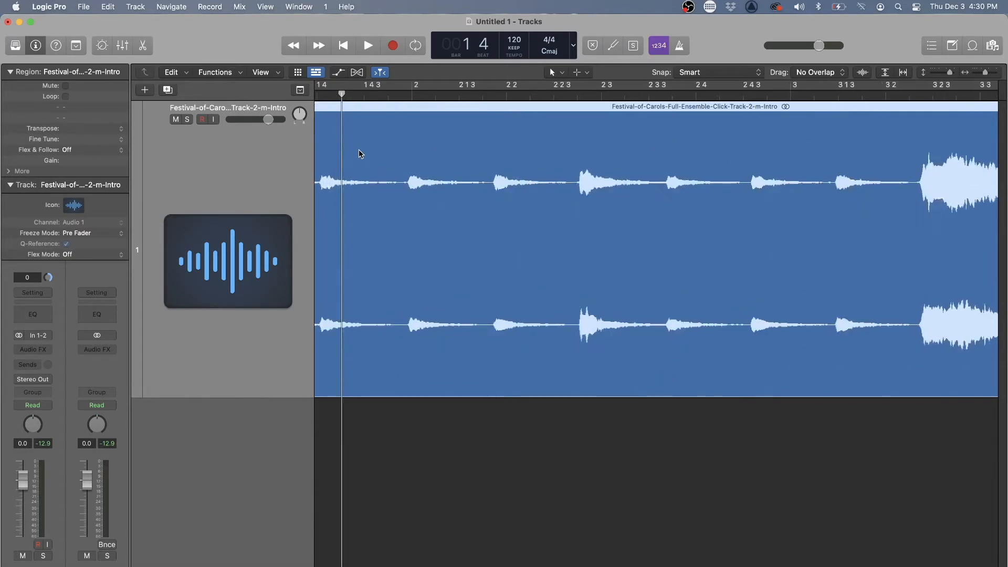
scroll(360, 151, "left", 2)
scroll(359, 153, "left", 4)
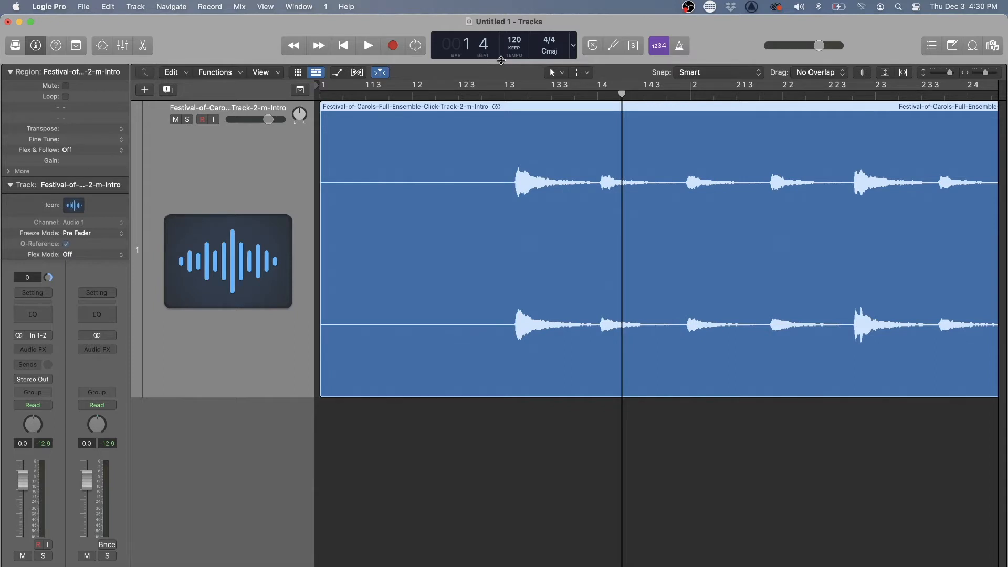
- Switch the control bar display to Custom and set the project tempo to 132
left_click(574, 50)
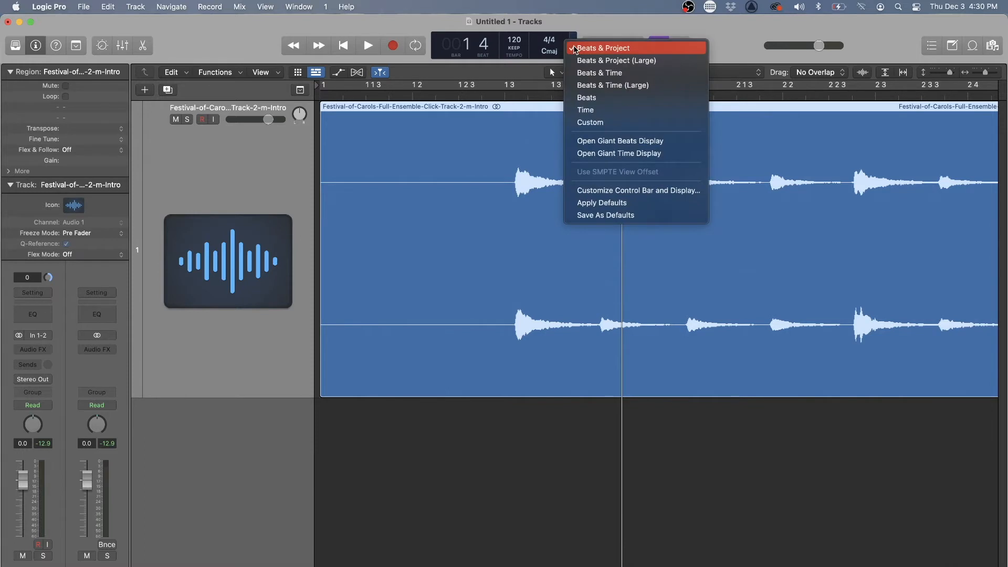
left_click(583, 121)
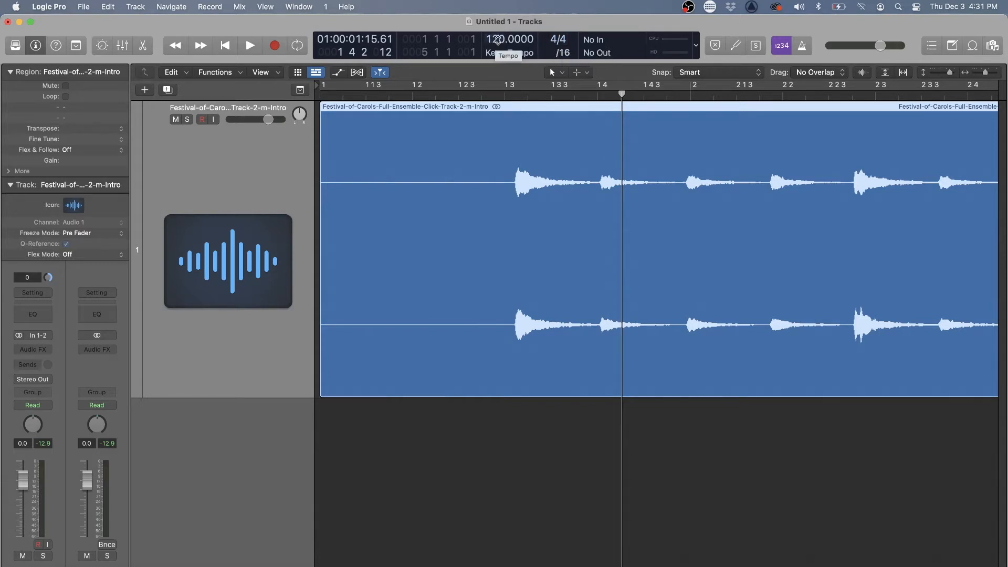
mouse_move(502, 39)
left_mouse_down()
mouse_move(503, 28)
mouse_move(500, 43)
left_mouse_up()
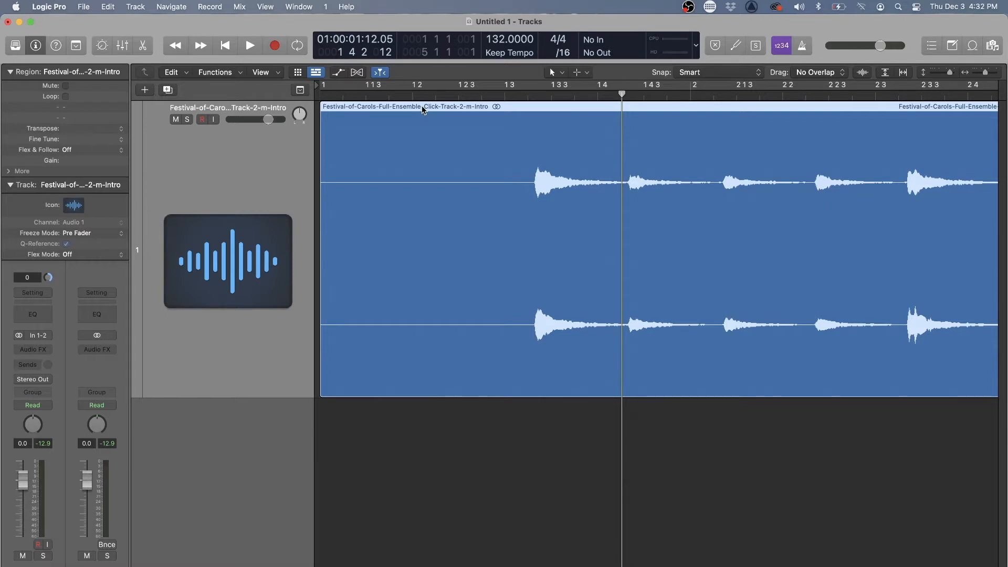
- Trim the start of the Festival of Carols region to just before the second measure of count-in clicks
scroll(431, 112, "down", 5)
scroll(430, 113, "up", 1)
scroll(430, 113, "down", 1)
scroll(430, 112, "down", 3)
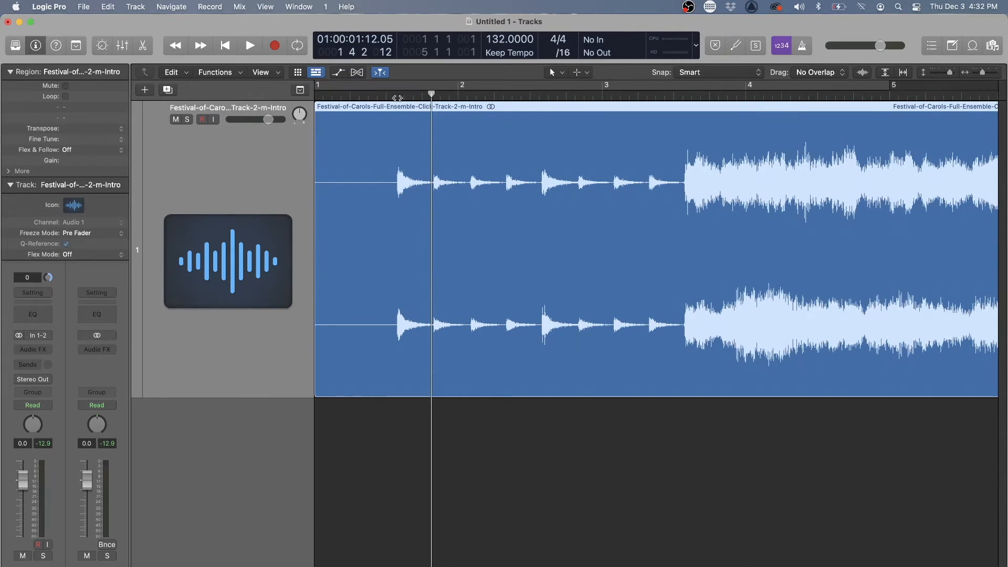
scroll(397, 98, "up", 4)
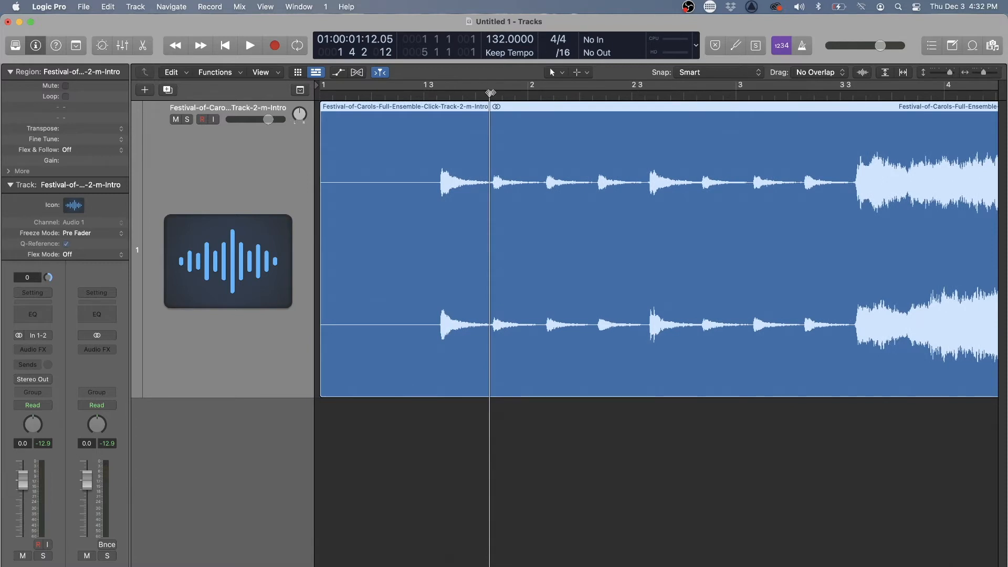
left_click(490, 94)
left_click_drag(490, 94, 425, 100)
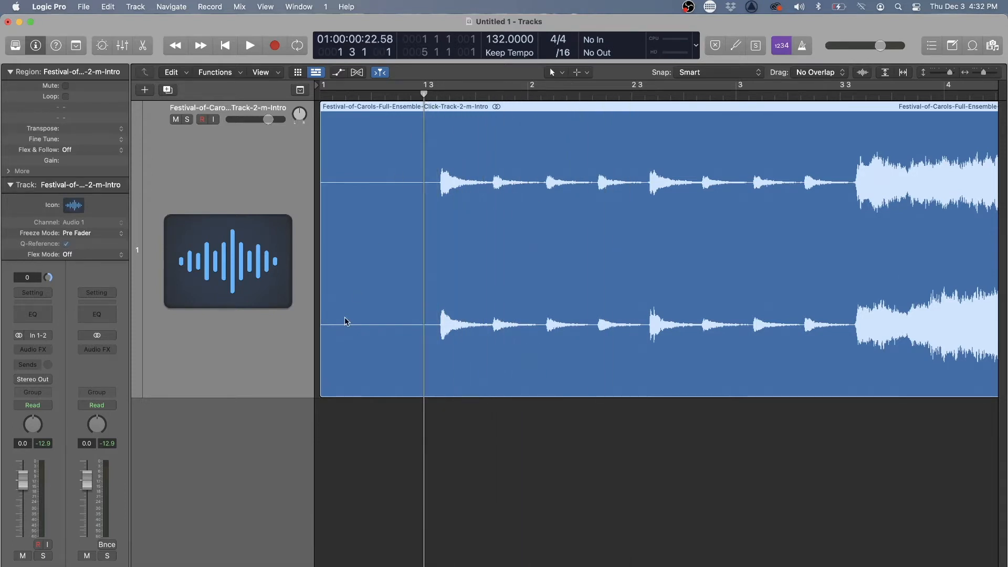
left_click_drag(324, 338, 616, 334)
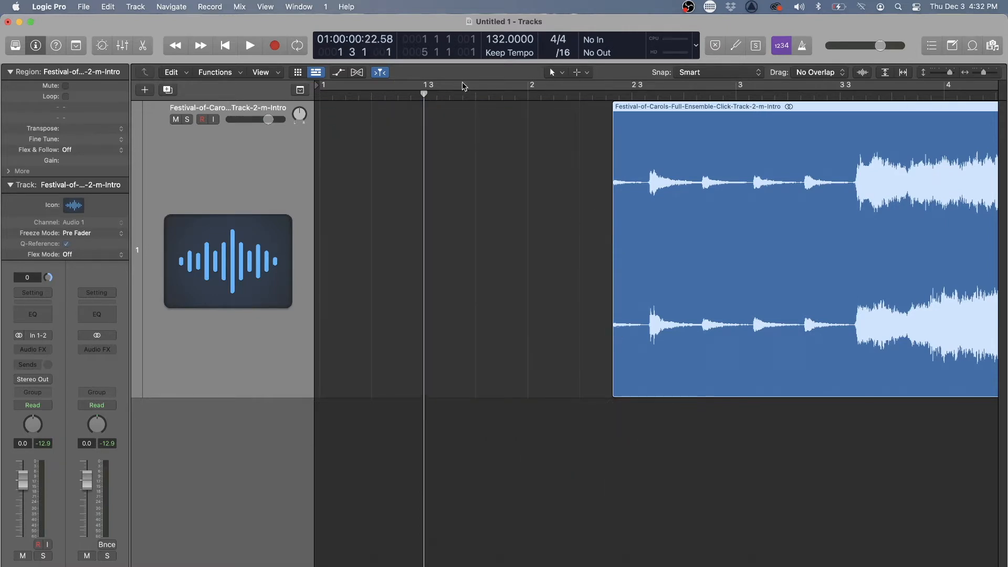
- Place the playhead at bar 2 and move the region so its first remaining strong click starts exactly there
left_click_drag(423, 93, 527, 112)
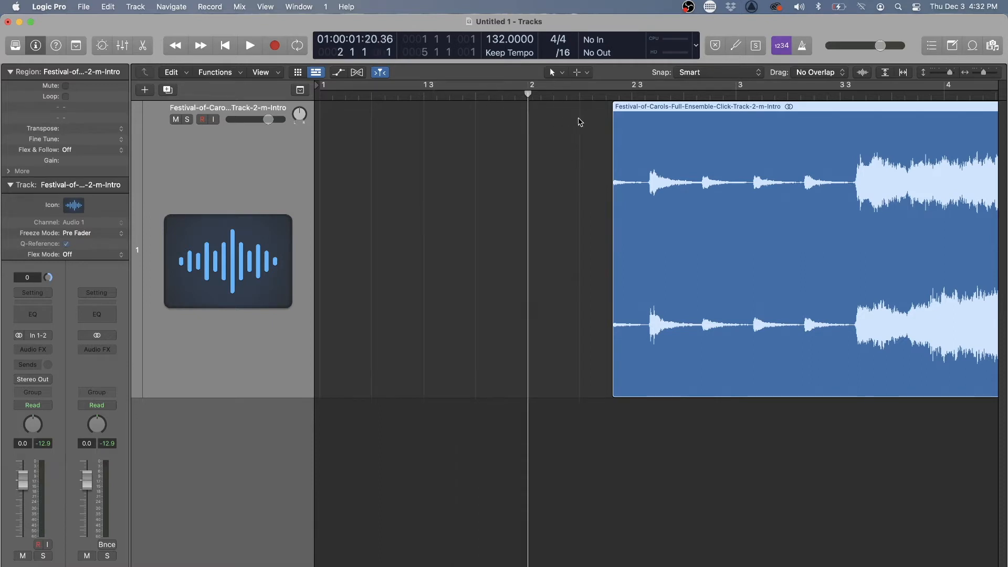
left_click_drag(802, 111, 686, 120)
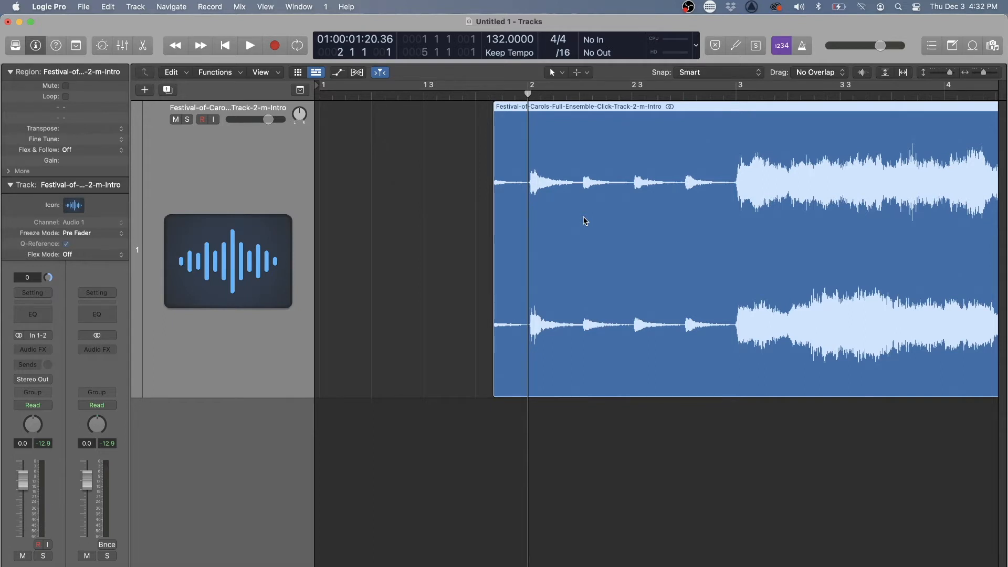
key("super+Right")
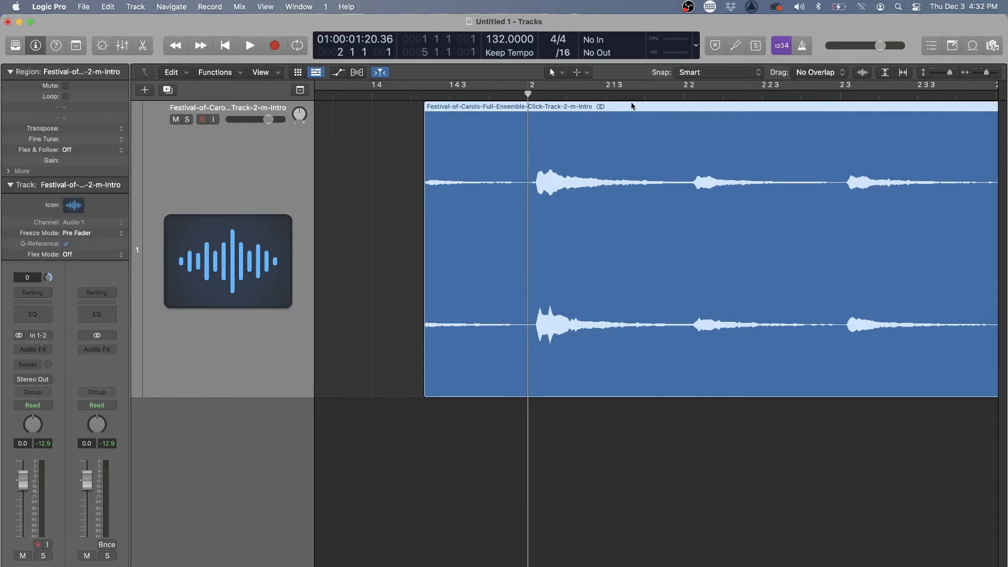
left_click_drag(632, 107, 624, 103)
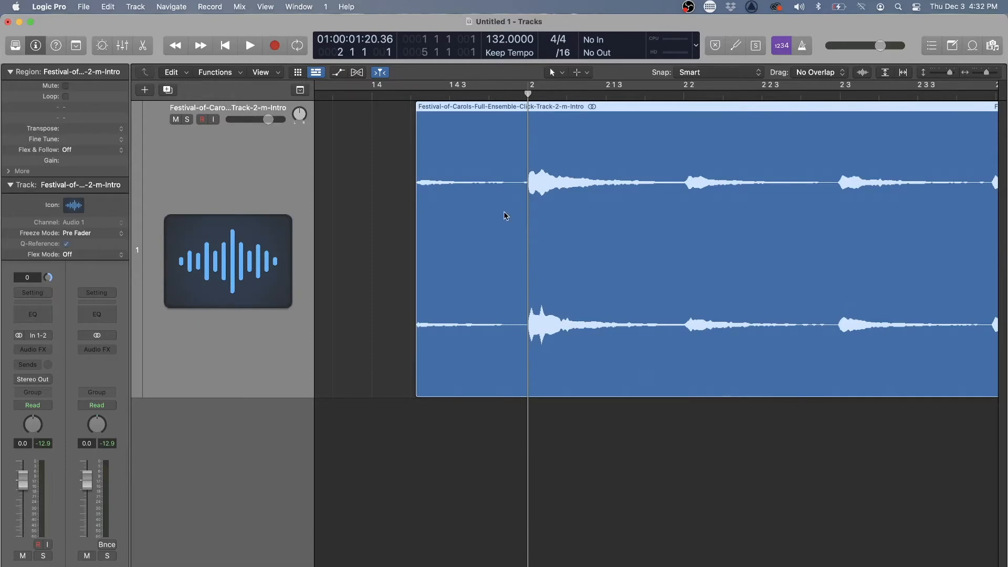
- Check how the count-in clicks and the ensemble's entrance line up with the beats from bar 2 to bar 3
key("super+Right")
key("super+Right")
key("super+Left")
key("super+Left")
key("super+Left")
key("super+Left")
key("super+Left")
key("super+Left")
key("super+Left")
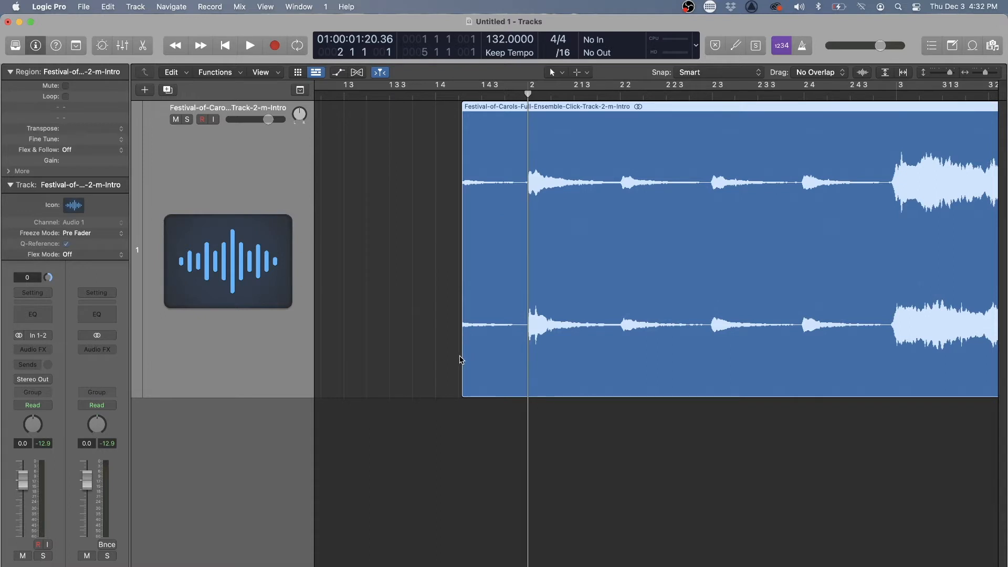
- Play the region from bar 2 with the metronome on to compare its clicks with the beat, then switch the metronome off
left_click(802, 47)
key("space")
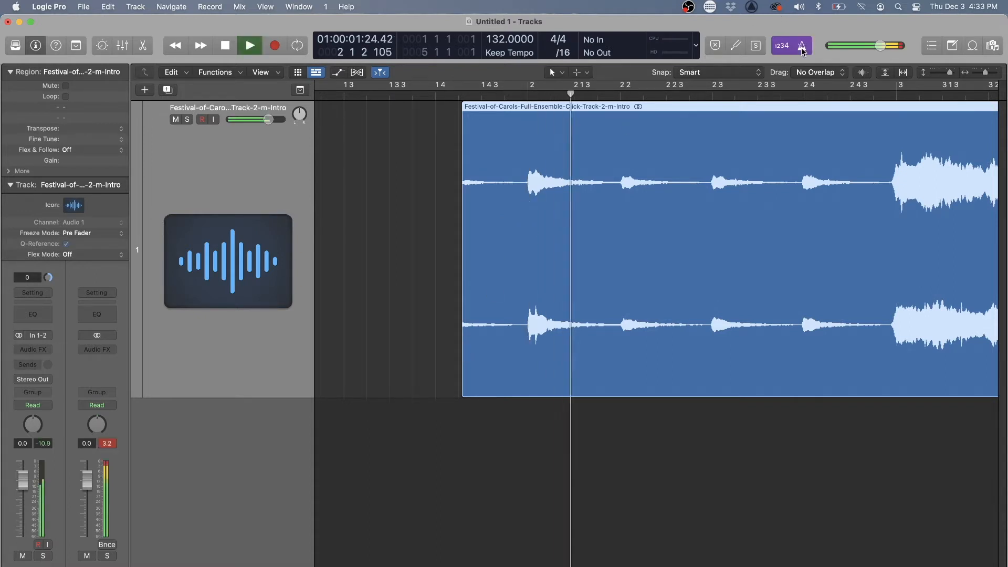
left_click(802, 47)
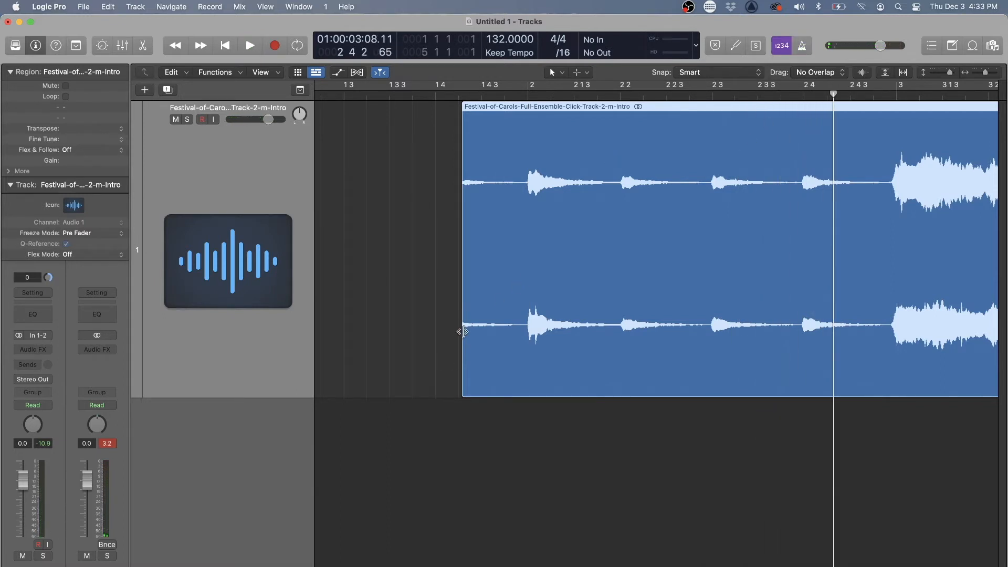
- Extend the start of the Festival of Carols region back to bar 1 and listen to the count-in from the project's beginning
left_click_drag(462, 332, 280, 328)
key("Return")
key("space")
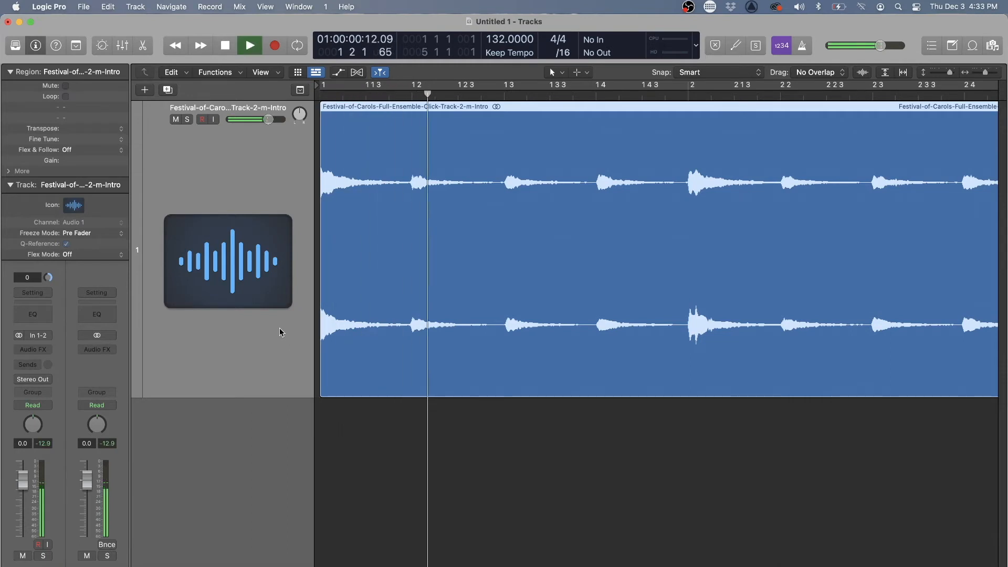
key("space")
key("Return")
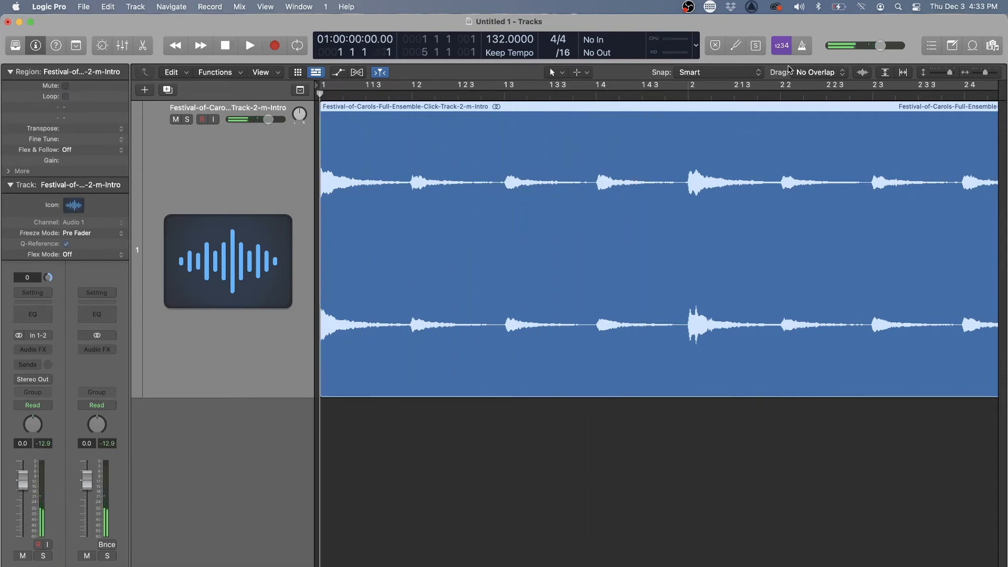
- Turn on the metronome and play the full count-in against it from bar 1
left_click(803, 47)
key("space")
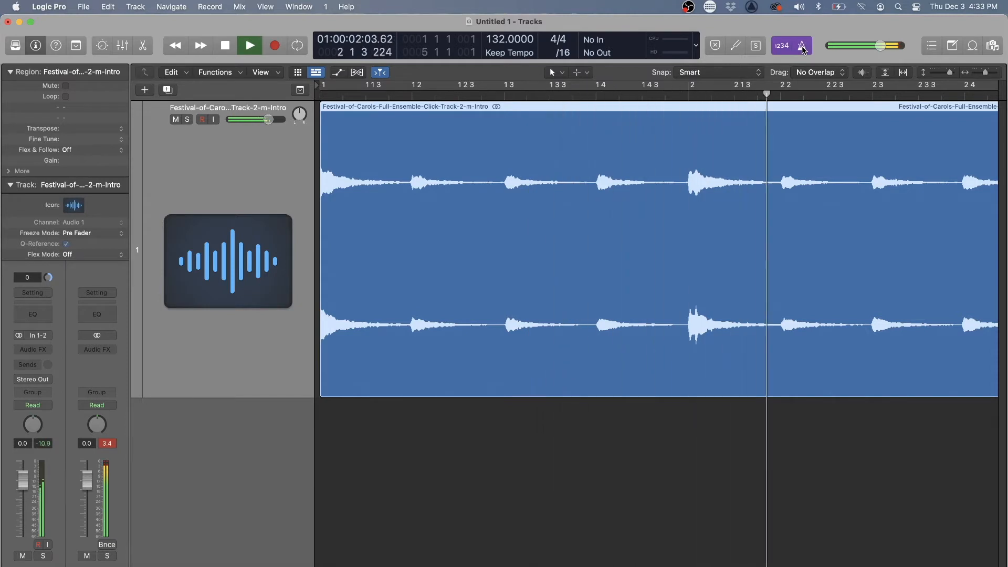
key("space")
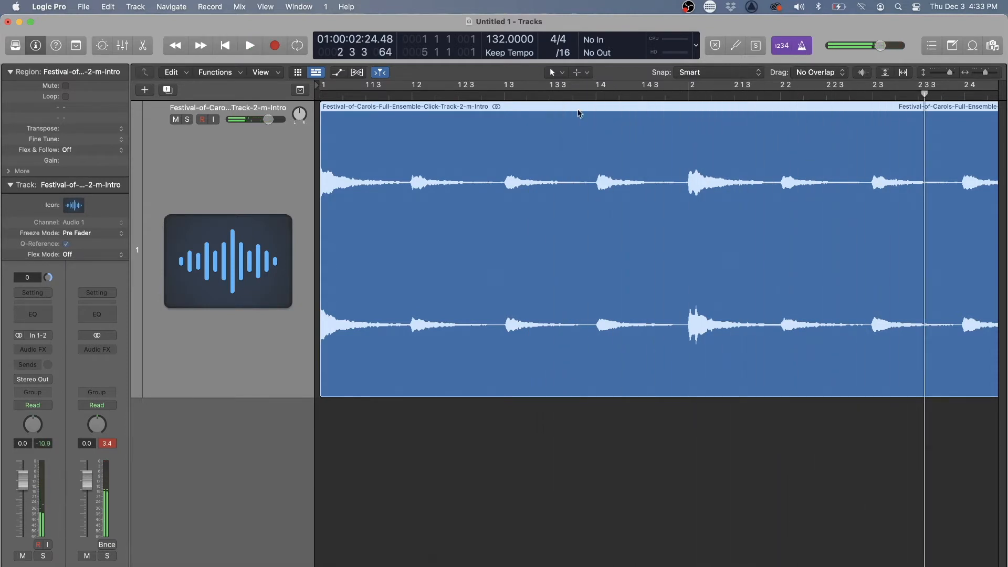
- Trim away all the count-in clicks so the region starts at the ensemble's entrance just before bar 3
left_click_drag(322, 358, 824, 352)
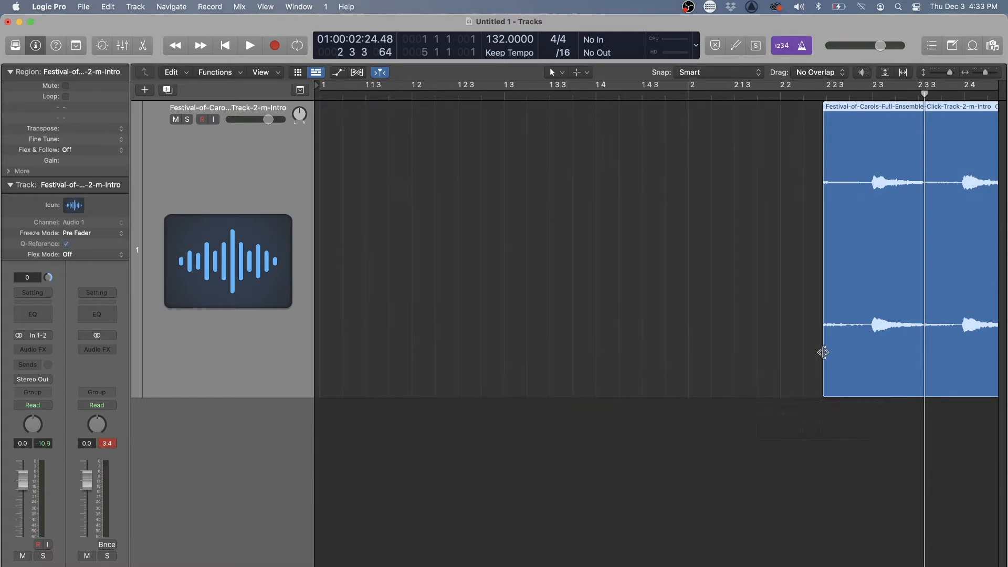
scroll(823, 351, "right", 10)
scroll(558, 341, "left", 2)
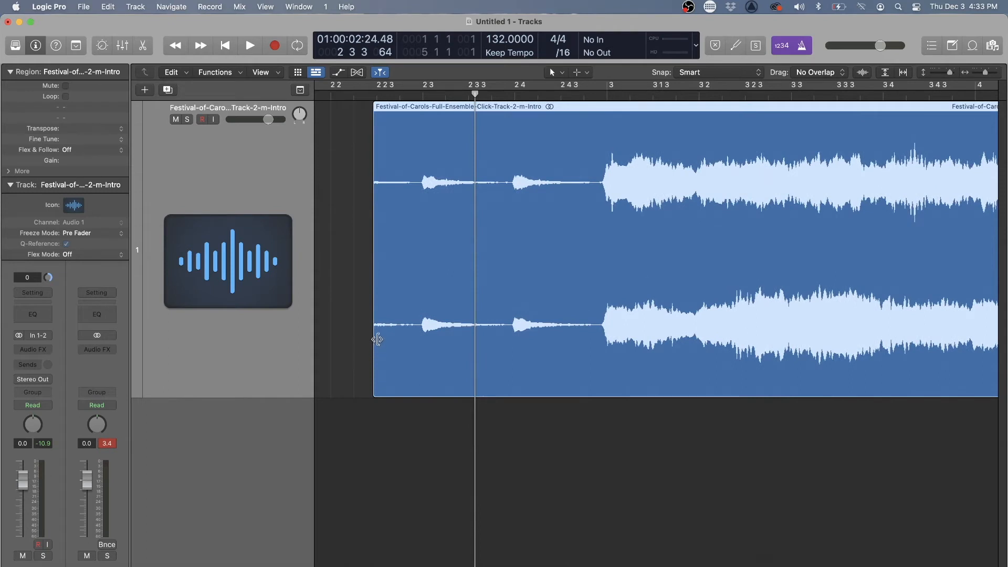
left_click_drag(378, 336, 603, 360)
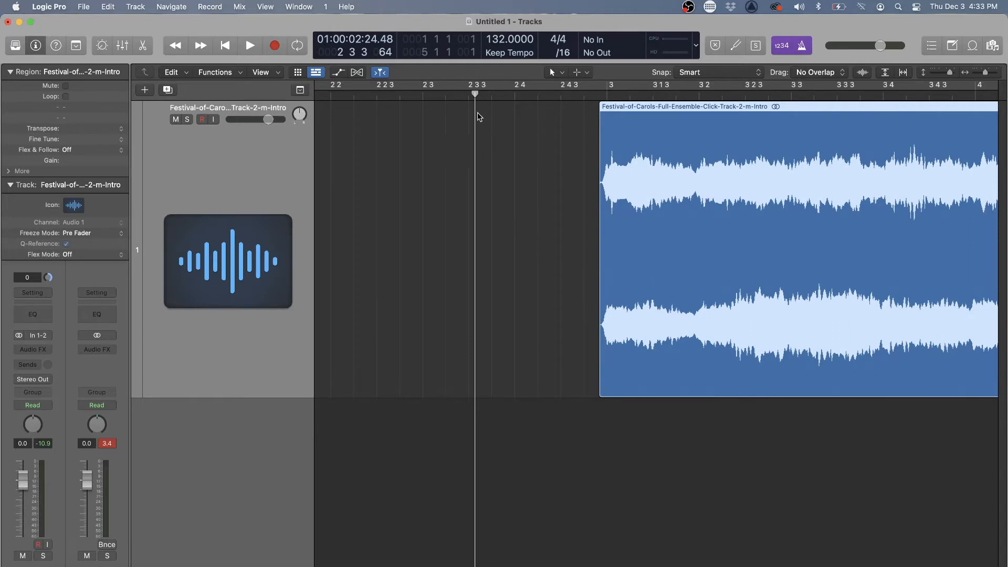
- Place the playhead at bar 3, hide the inspector and show the global tracks
left_click_drag(473, 93, 608, 93)
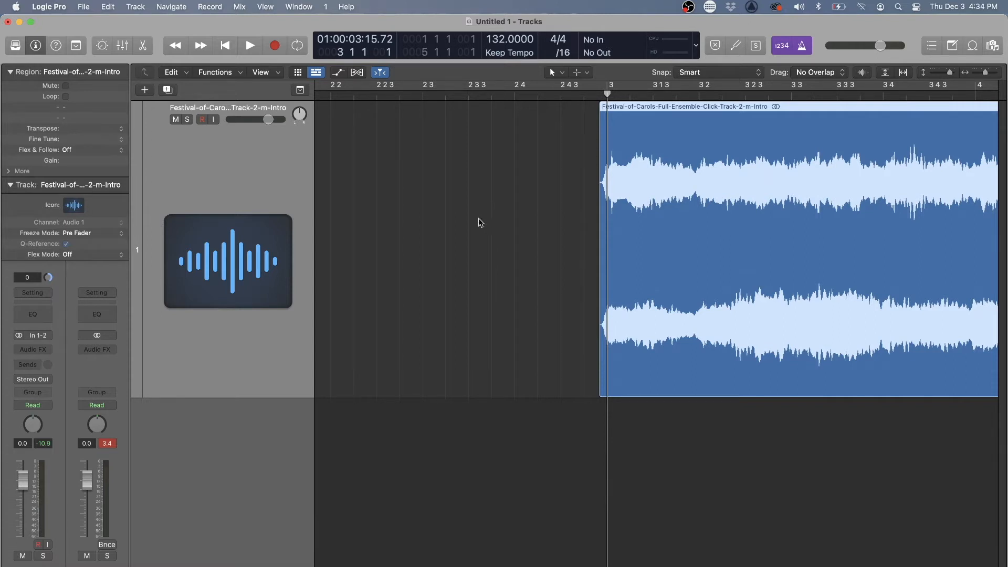
left_click(36, 46)
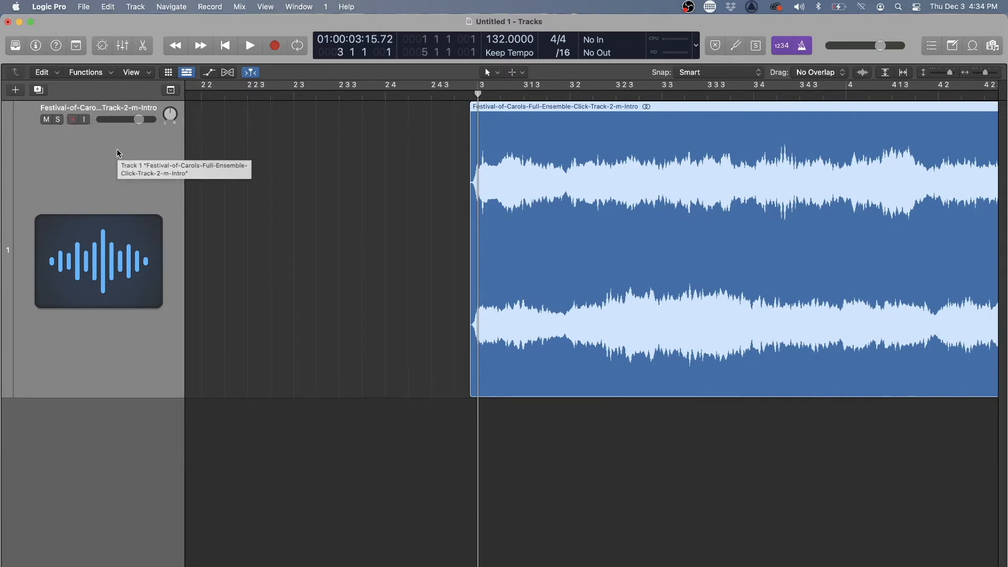
left_click(171, 91)
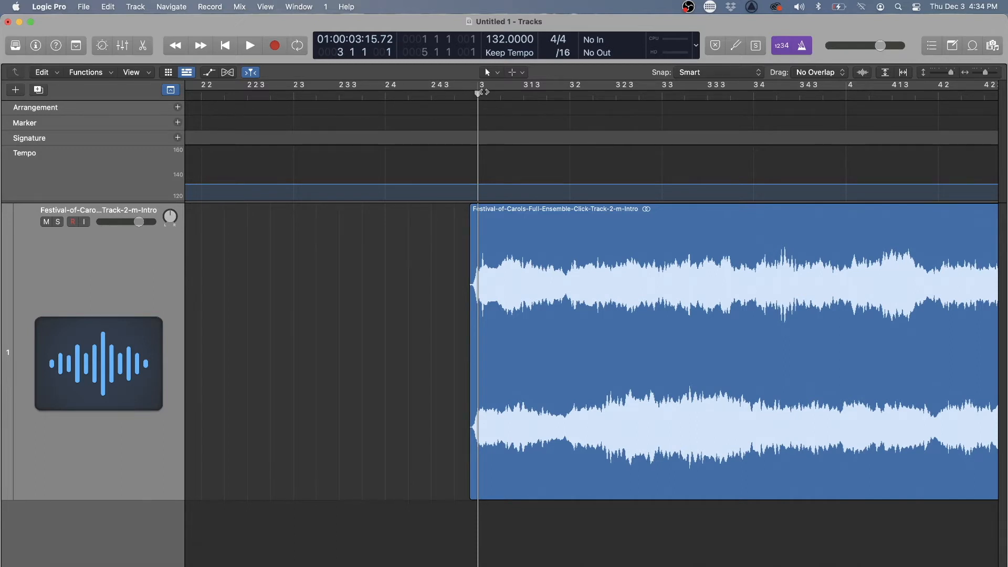
- Create a marker at bar 3, where the ensemble enters, and name it M1
left_click_drag(472, 93, 476, 93)
left_click(178, 123)
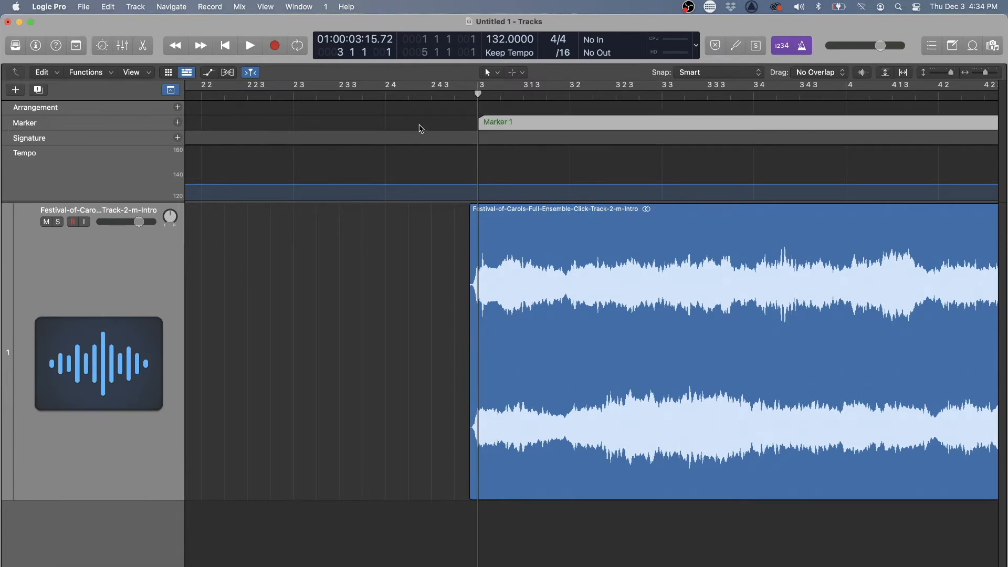
double_click(496, 121)
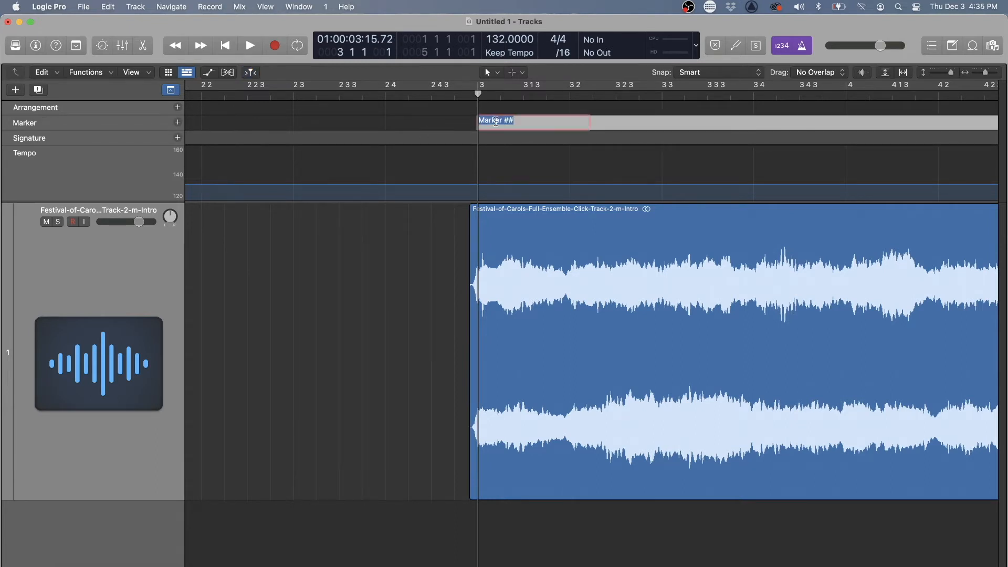
type("M1")
key("Return")
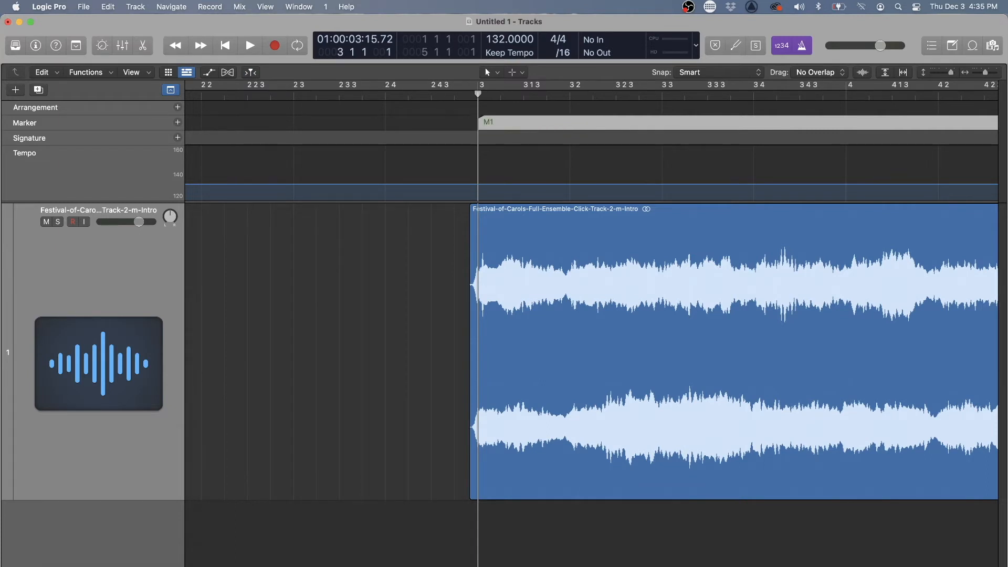
- Place the playhead at bar 5 and create a marker there named M3
left_click_drag(477, 94, 638, 96)
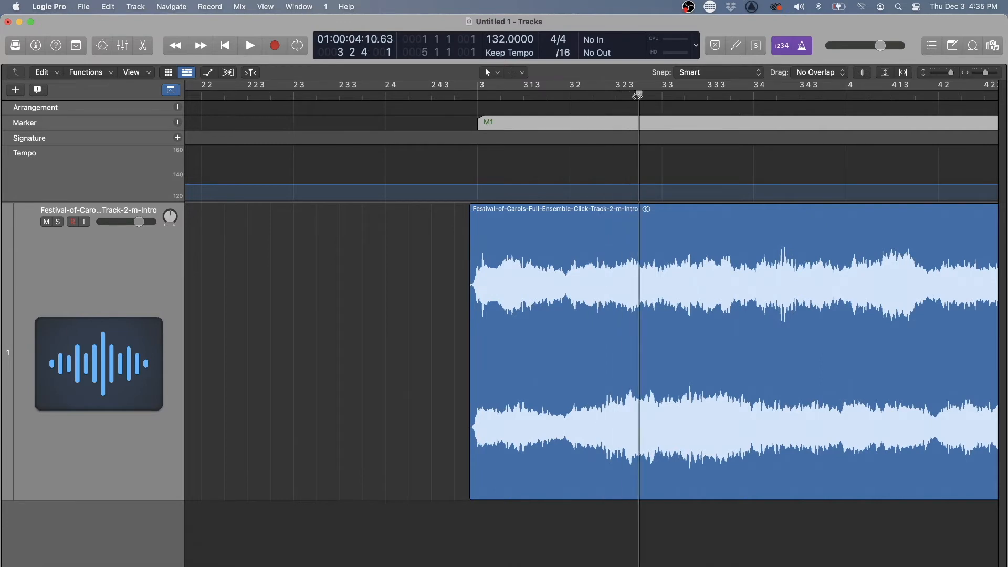
key("super+Left")
key("super+Left")
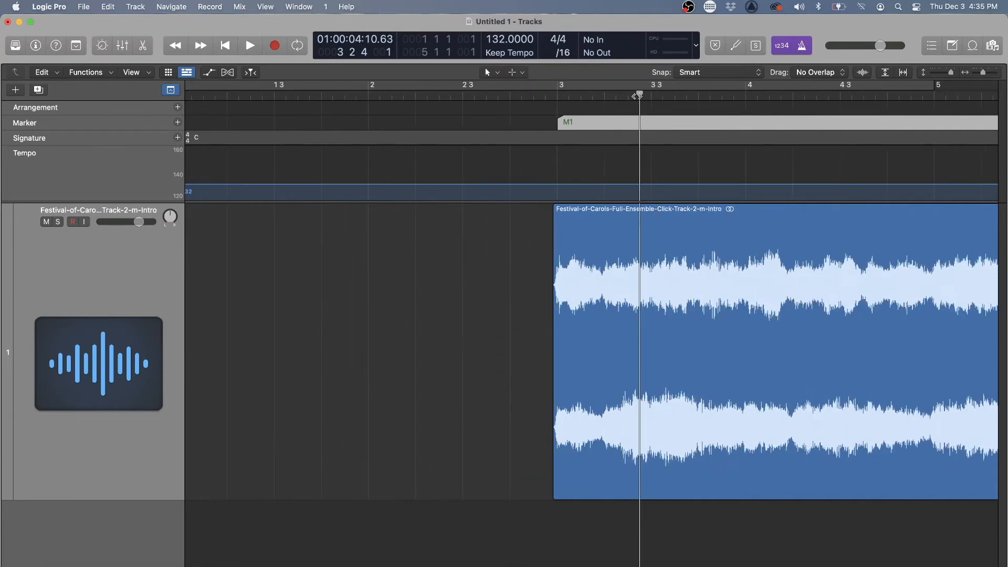
scroll(637, 95, "right", 5)
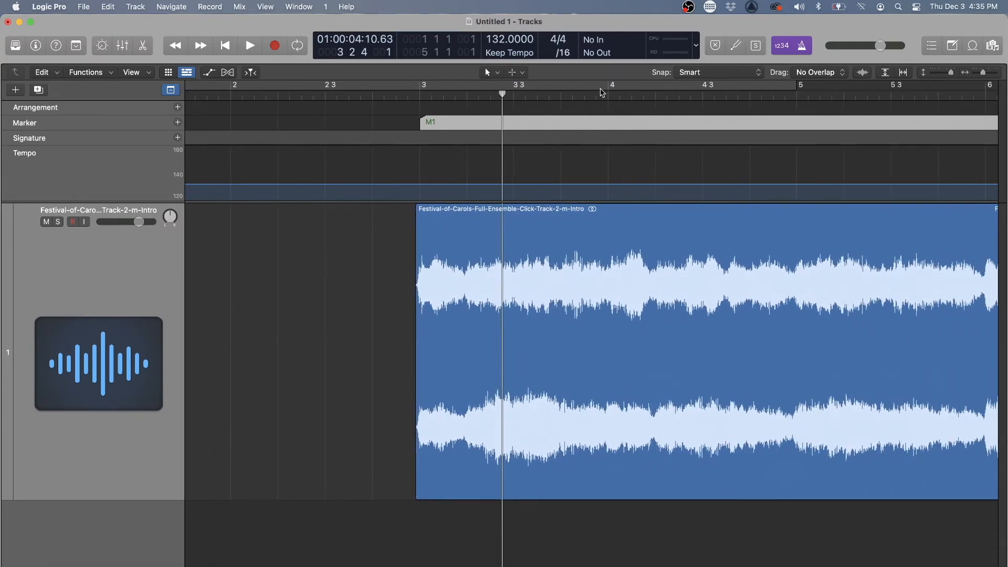
left_click_drag(502, 94, 796, 92)
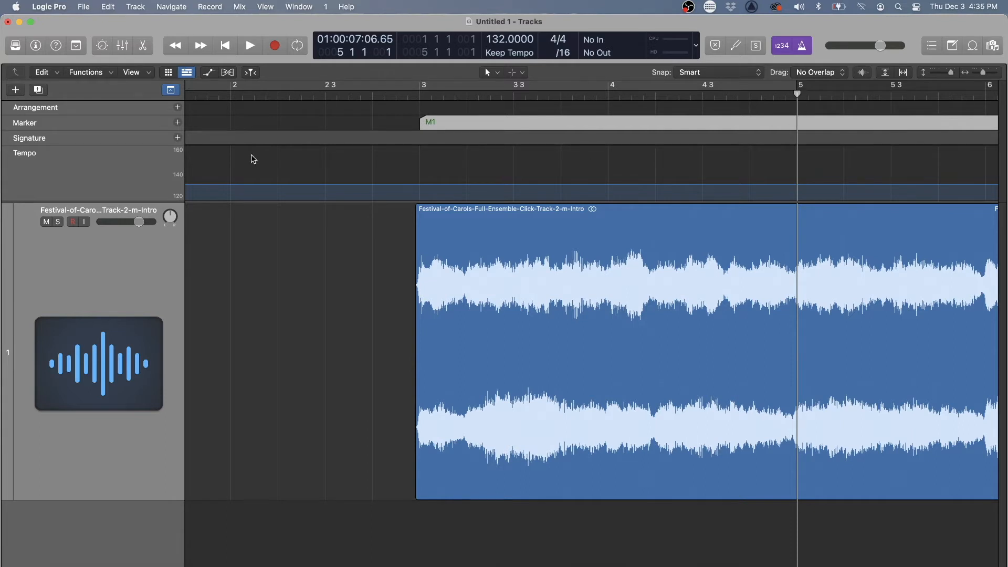
left_click(178, 123)
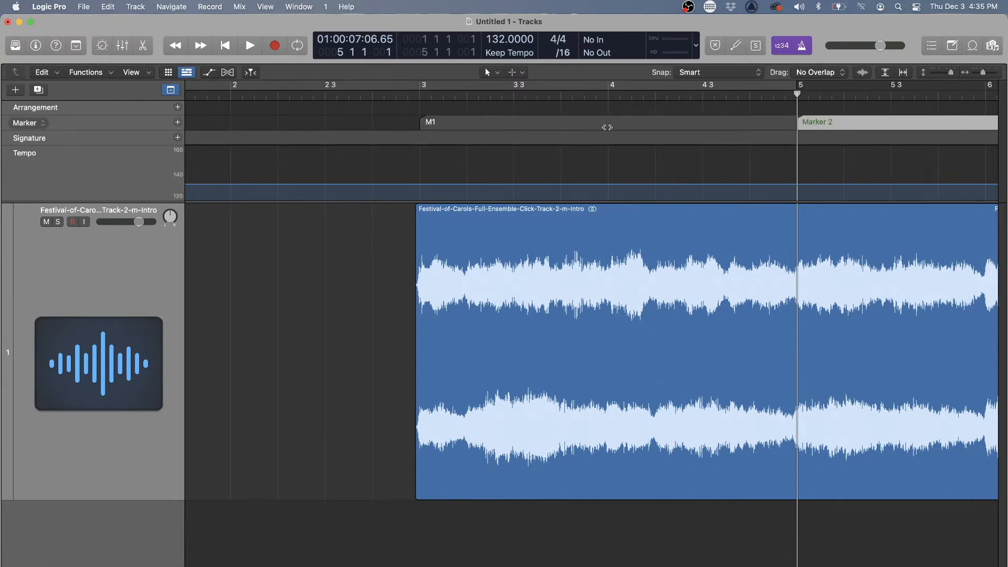
double_click(821, 123)
type("M3")
key("Return")
- Undo the creation and naming of both markers and move the playhead back to bar 3
key("super+z")
key("super+z")
key("super+z")
key("super+z")
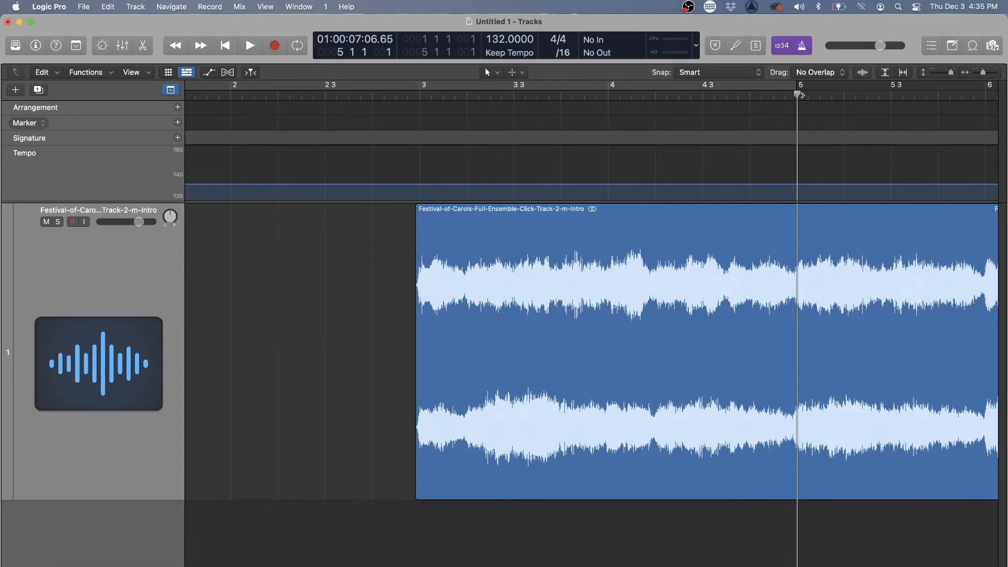
left_click_drag(797, 94, 419, 108)
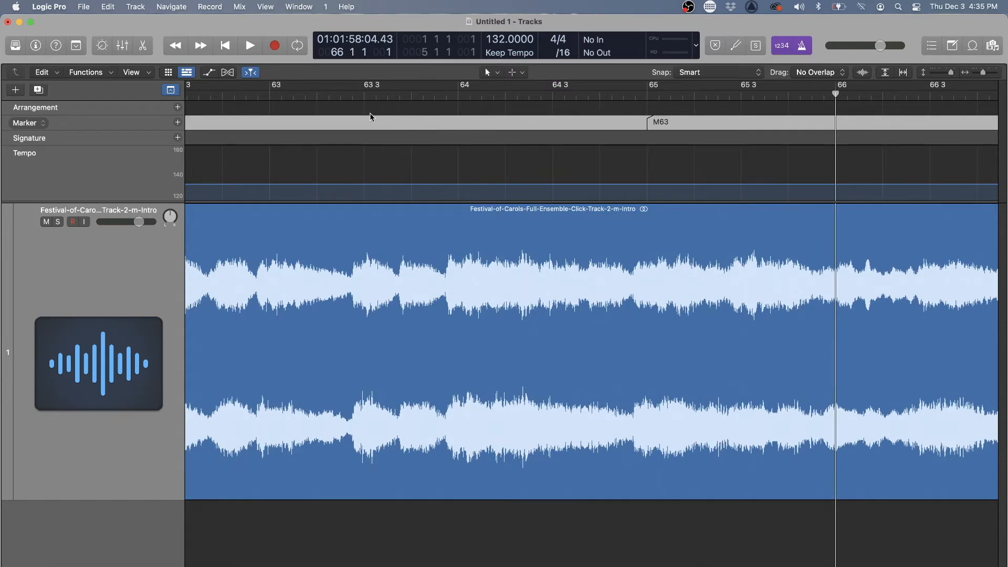
- Examine the measure markers across the whole piece, placing the playhead at the GRAND M51 and JOYFUL M53 markers
key("z")
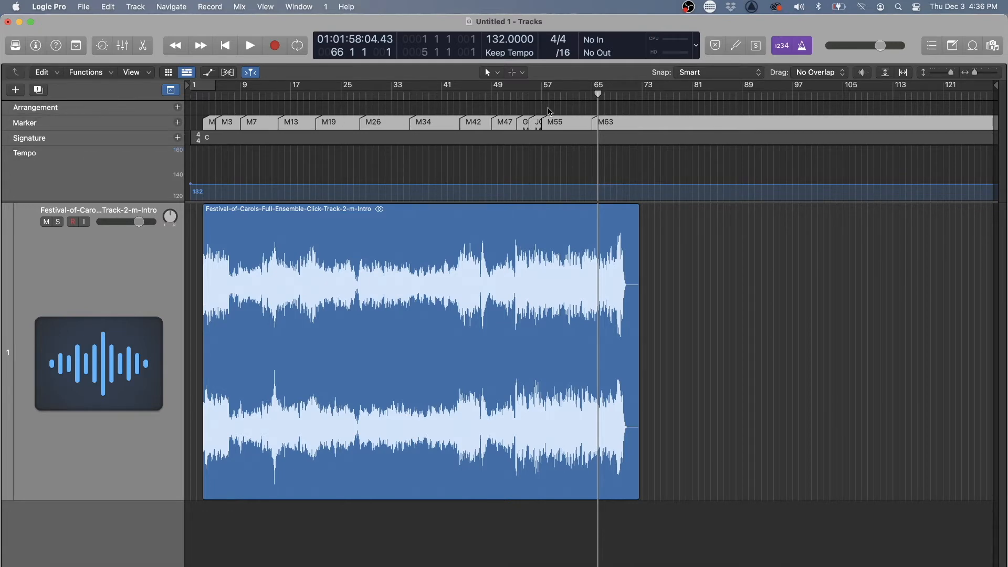
key("super+Right")
key("super+Right")
key("super+Right")
key("super+Right")
key("super+Right")
key("super+Right")
key("super+Right")
scroll(522, 125, "left", 10)
scroll(522, 124, "right", 2)
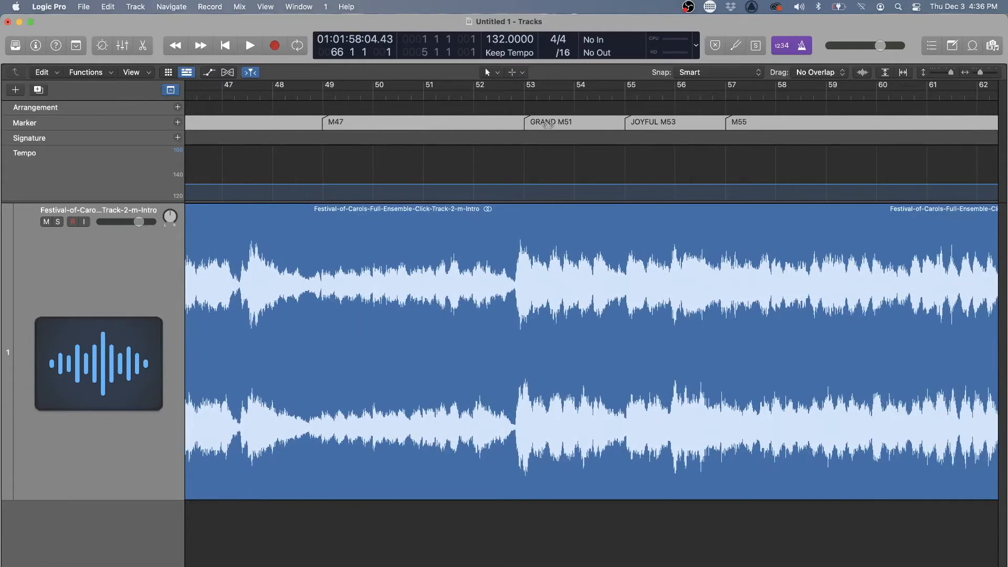
left_click(524, 95)
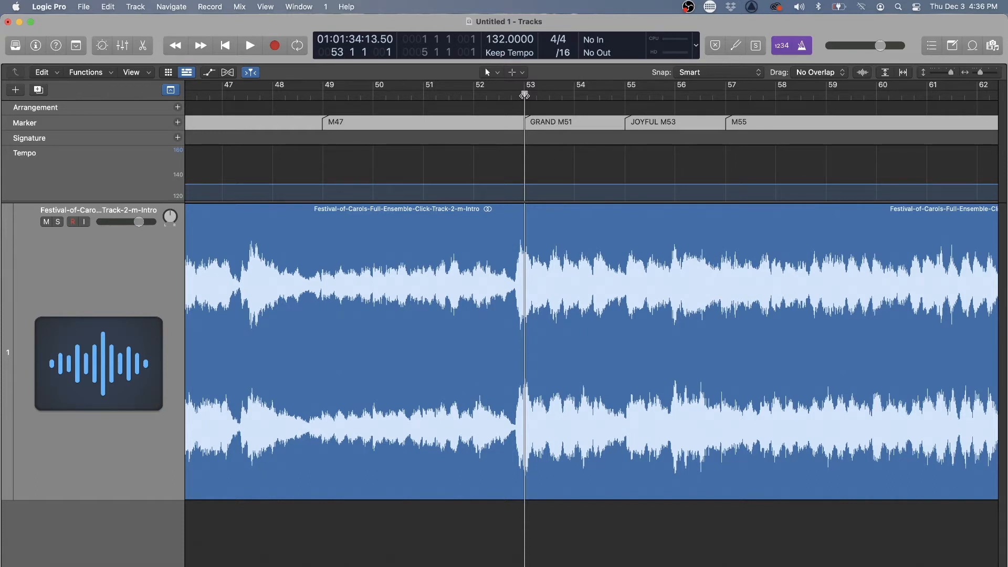
left_click(625, 95)
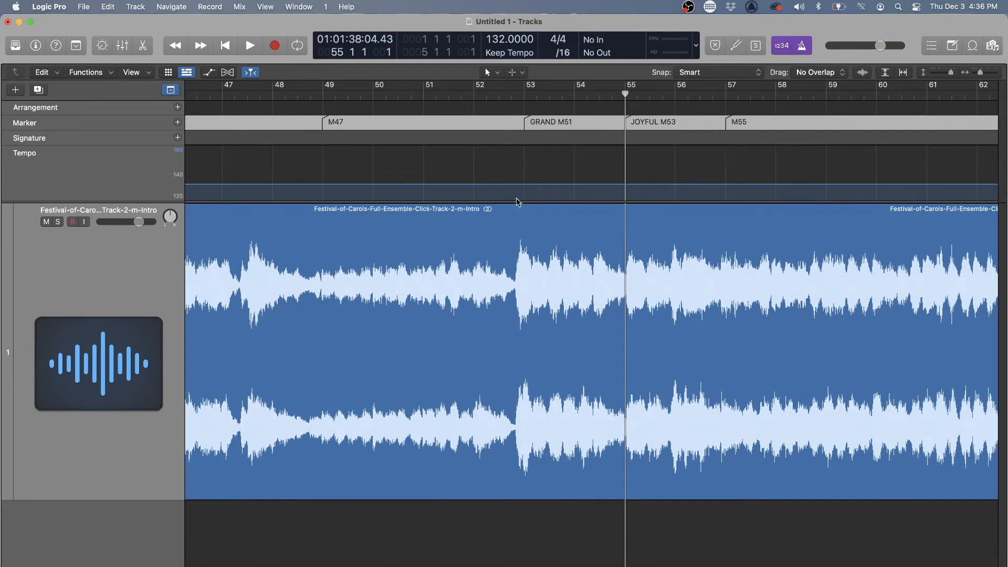
scroll(362, 228, "left", 20)
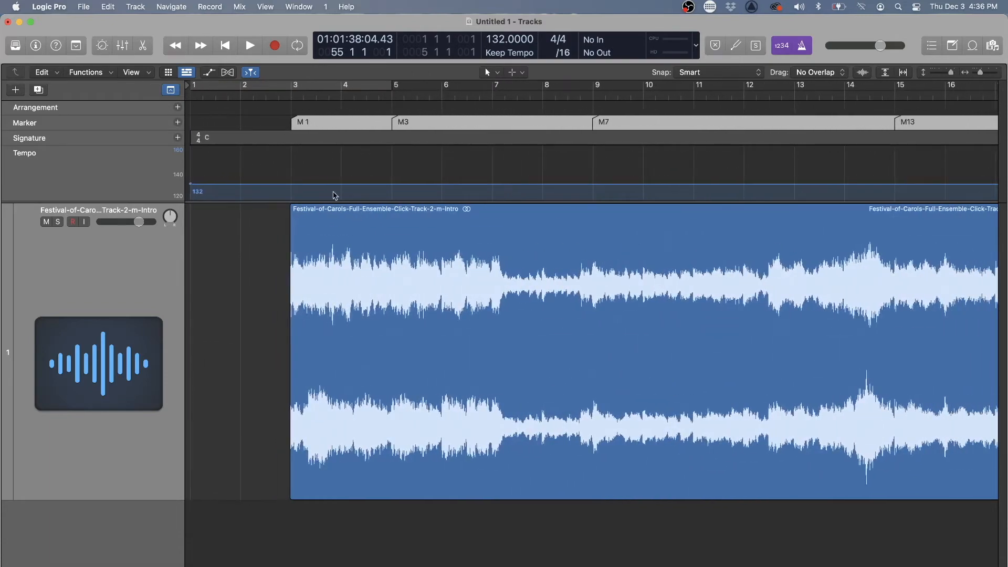
- Create one software instrument track using the Klopfgeist utility instrument, with audio output on Output 1 + 2
left_click(15, 91)
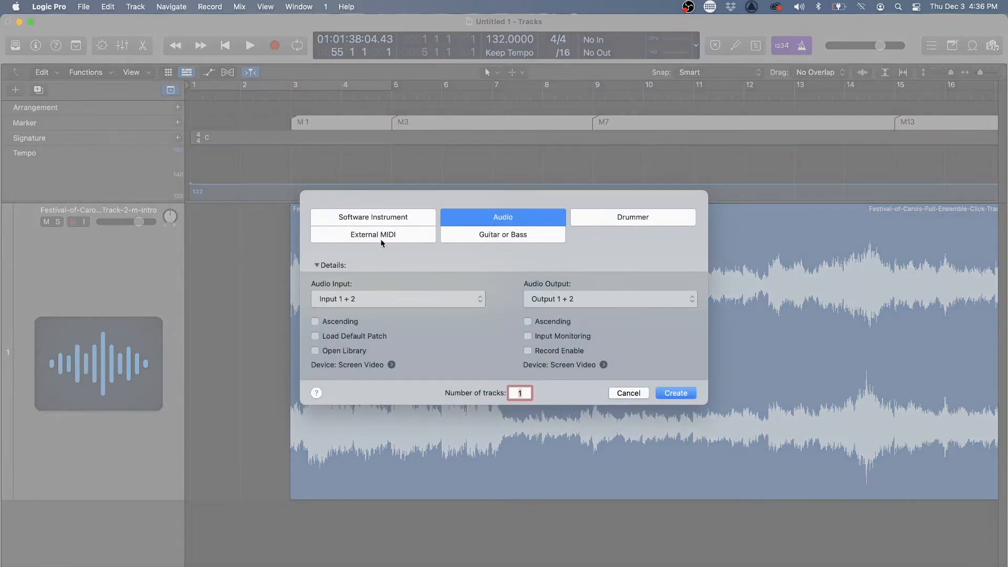
left_click(389, 218)
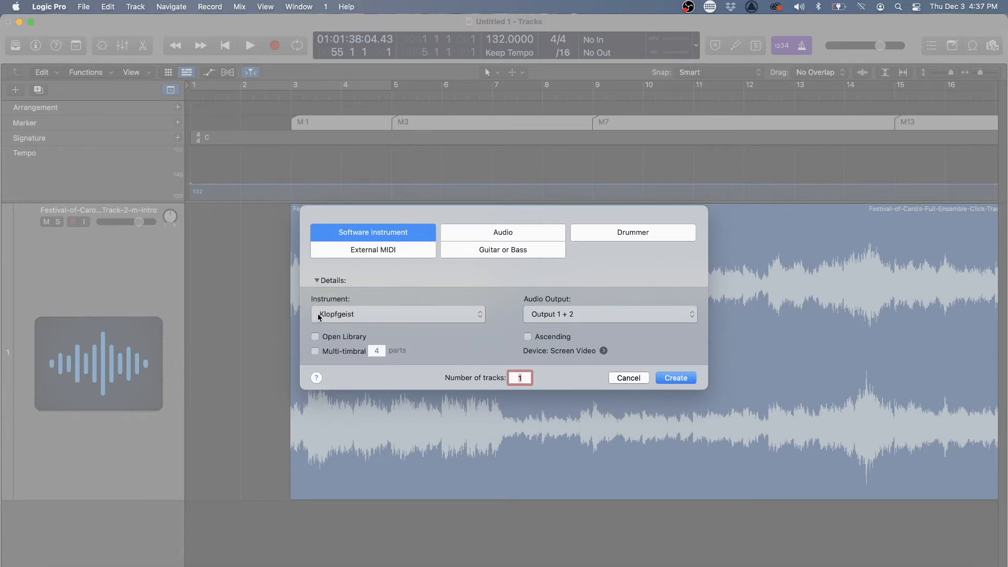
left_click(364, 319)
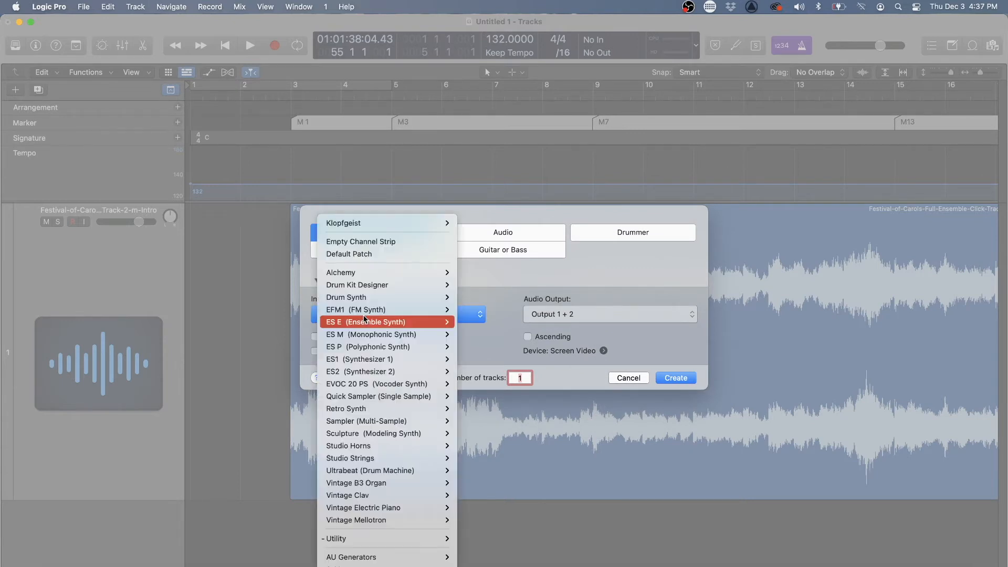
left_click(366, 242)
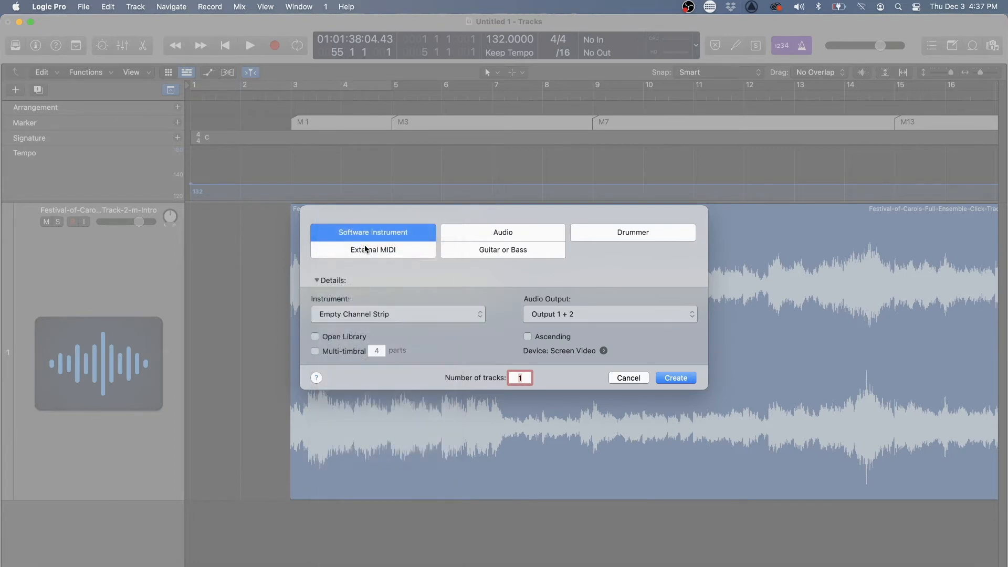
left_click(397, 315)
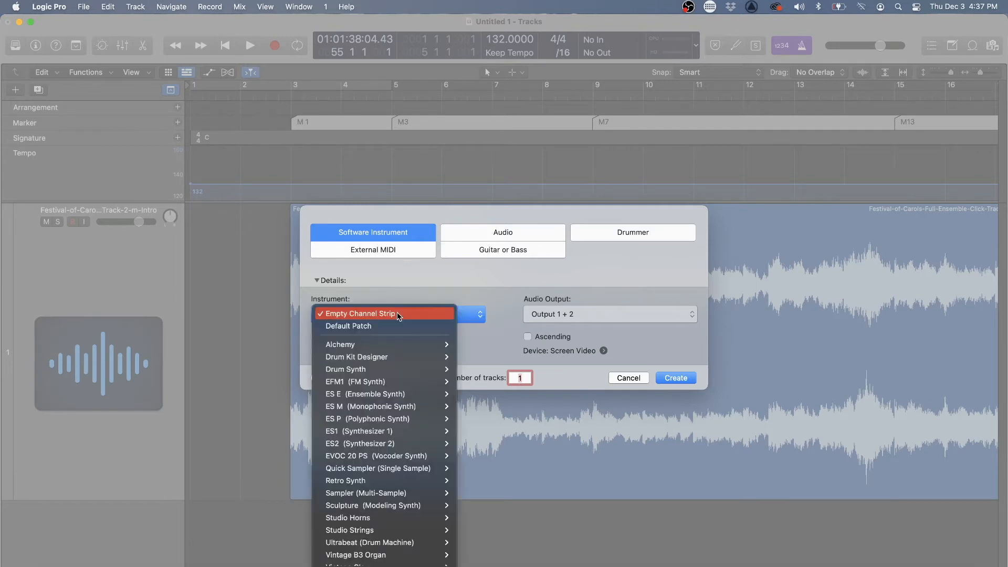
scroll(388, 405, "down", 3)
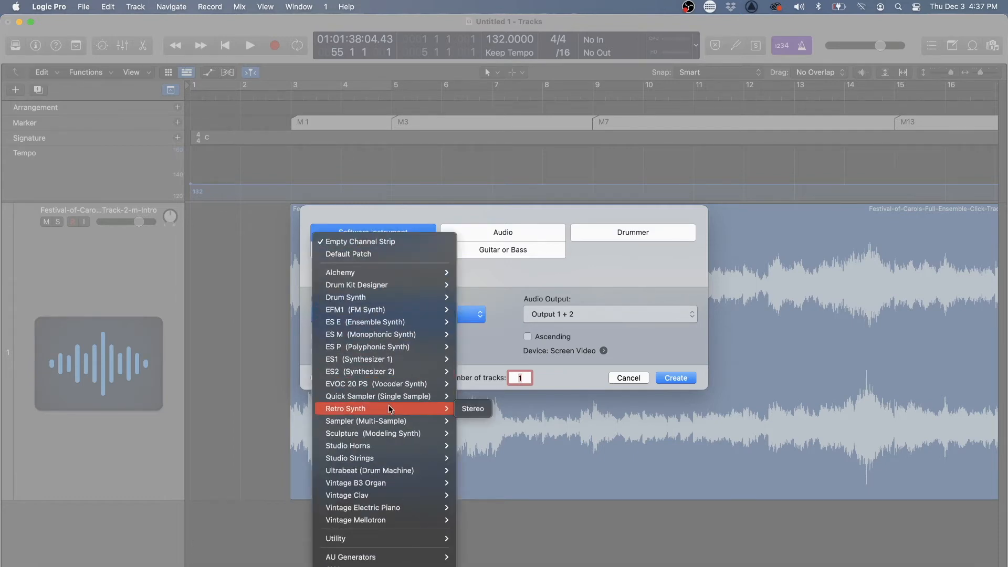
mouse_move(386, 538)
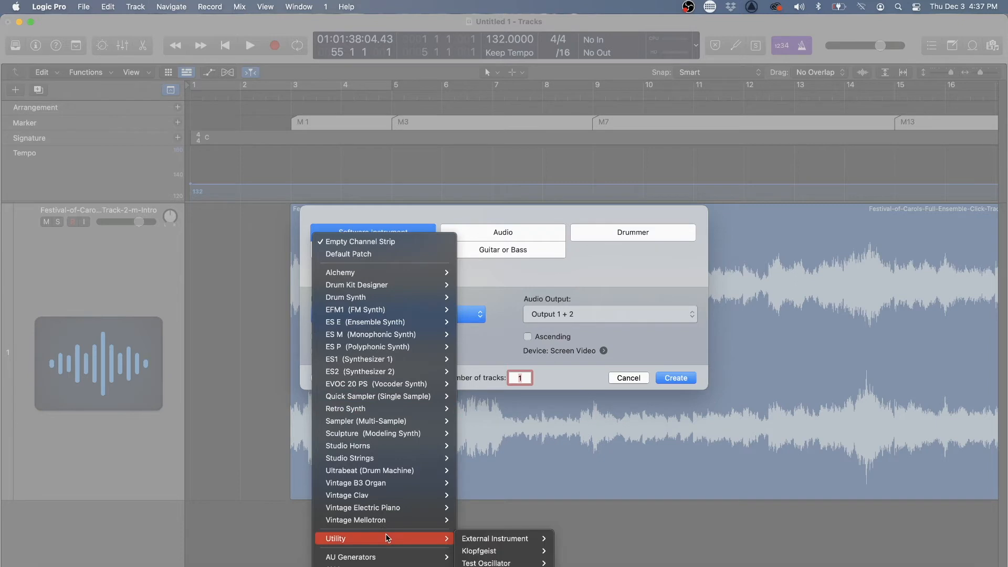
left_click(475, 550)
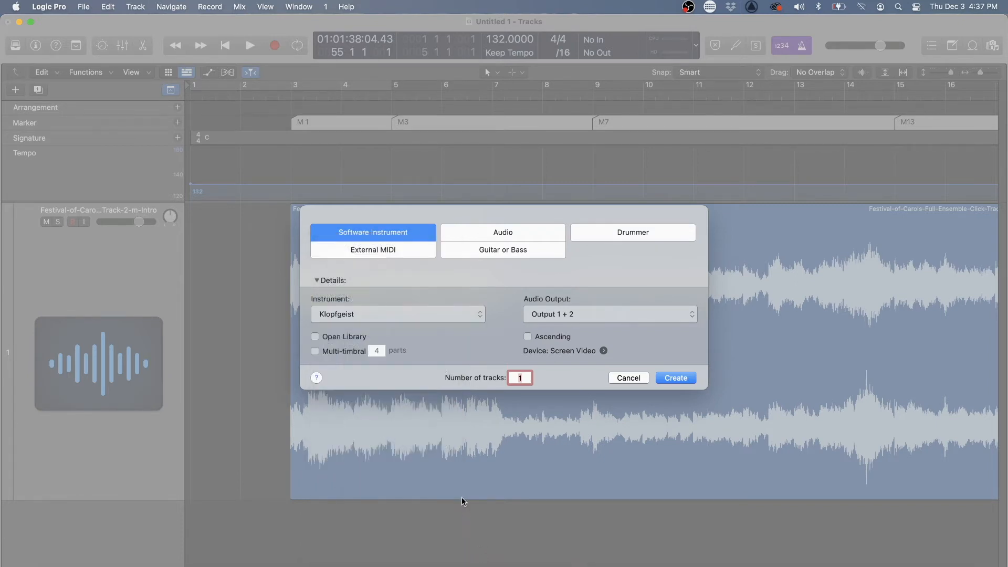
left_click(676, 378)
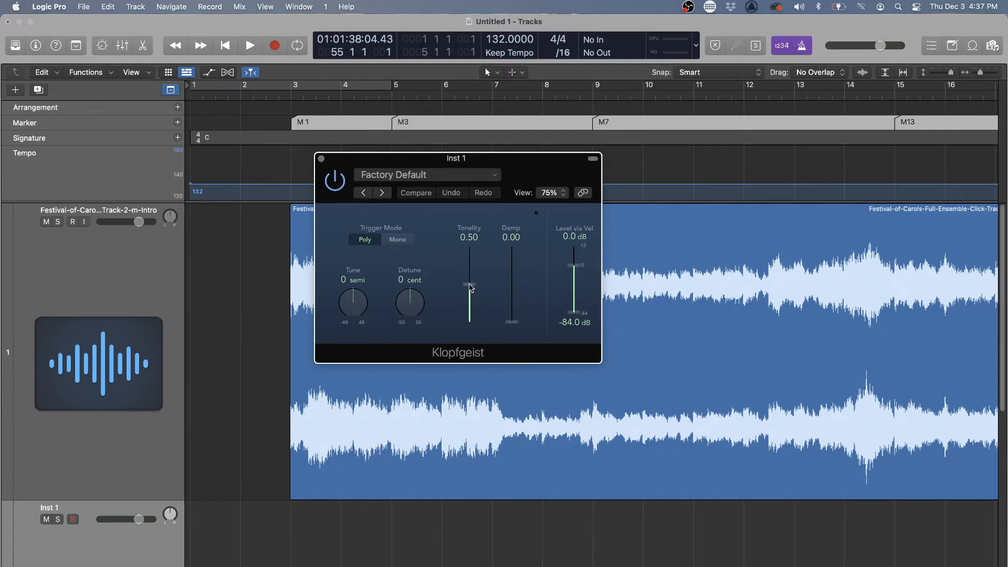
- Set Klopfgeist's Tonality to 0.80 and the upper Level via Vel value to 8.5 dB, and close the plug-in
left_click_drag(470, 287, 469, 264)
left_click_drag(574, 265, 572, 235)
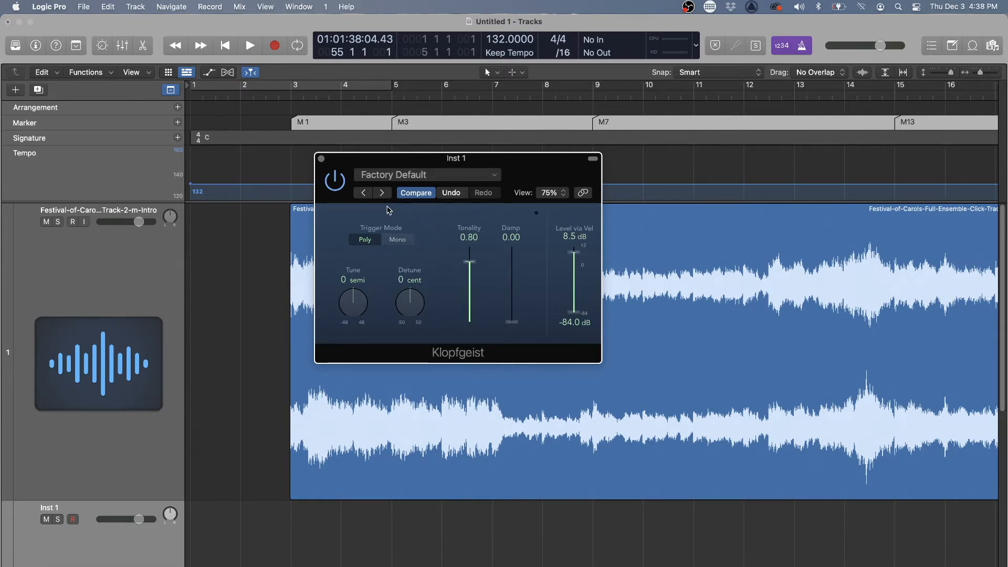
key("super+w")
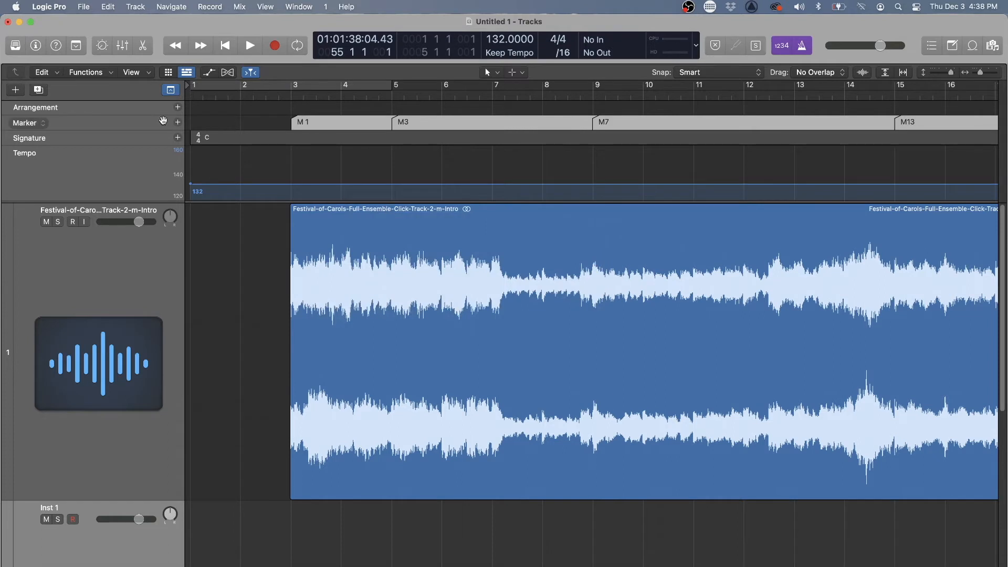
- Examine the Klopfgeist settings through the Inst 1 channel strip in the mixer, and close both views
left_click(122, 46)
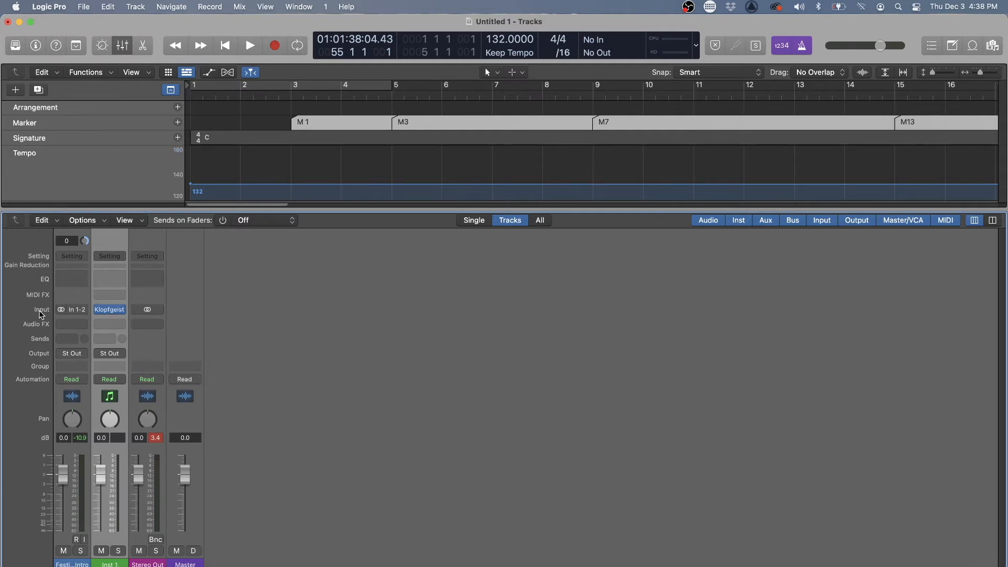
left_click(111, 309)
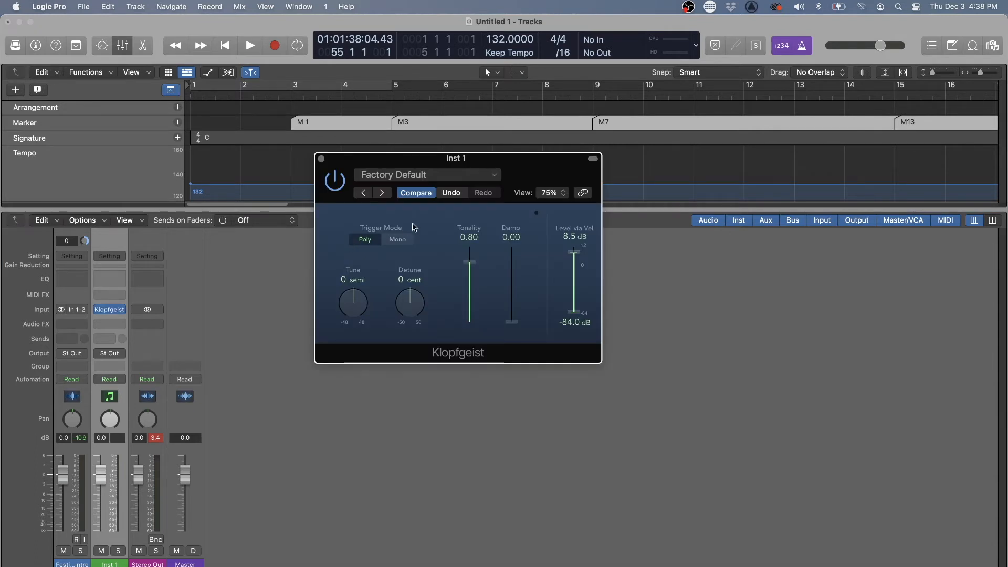
key("super+w")
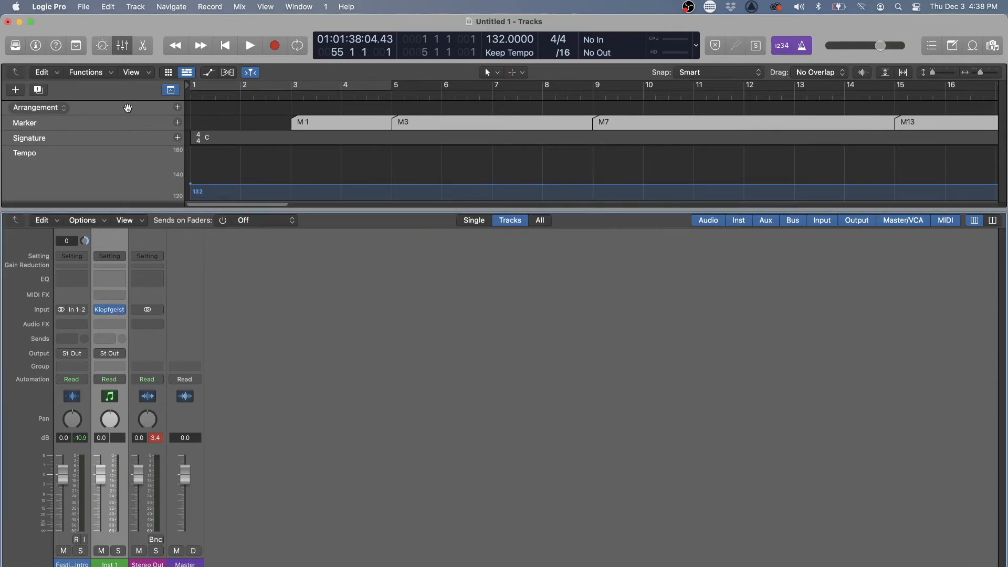
left_click(123, 47)
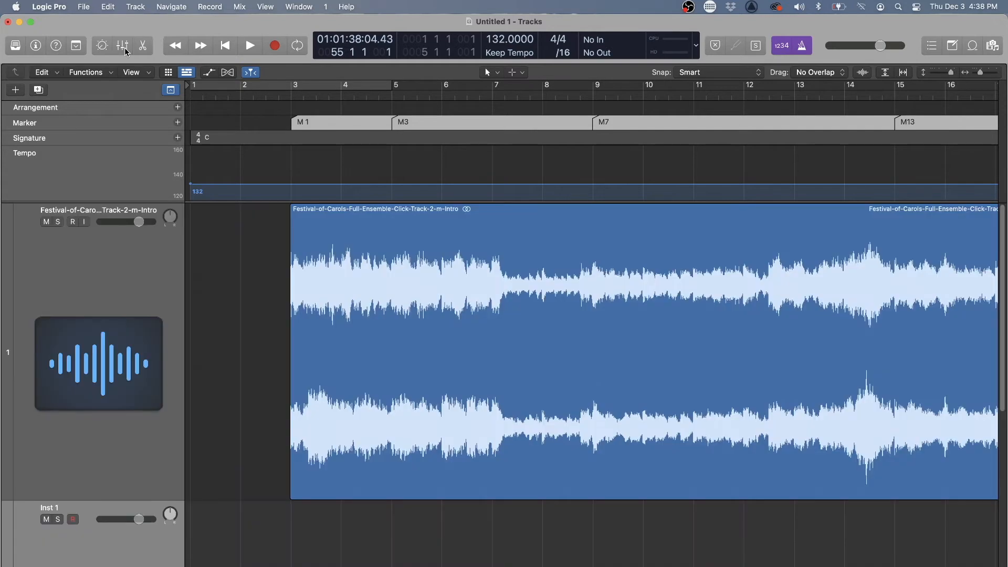
- Shrink the Inst 1 track to a small fraction of its height so it fits below the audio track
scroll(195, 306, "down", 10)
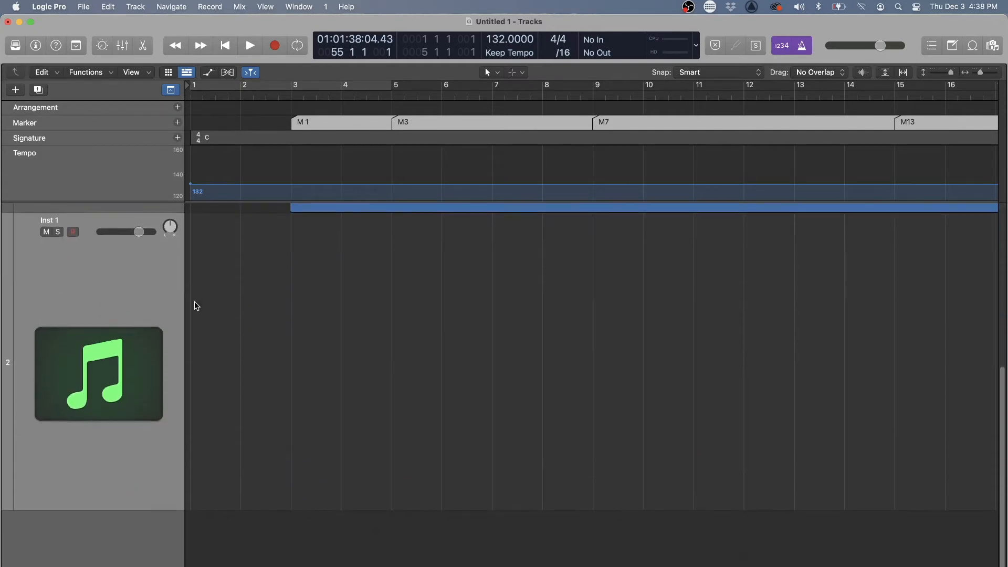
left_click_drag(164, 513, 163, 373)
left_click_drag(156, 506, 156, 557)
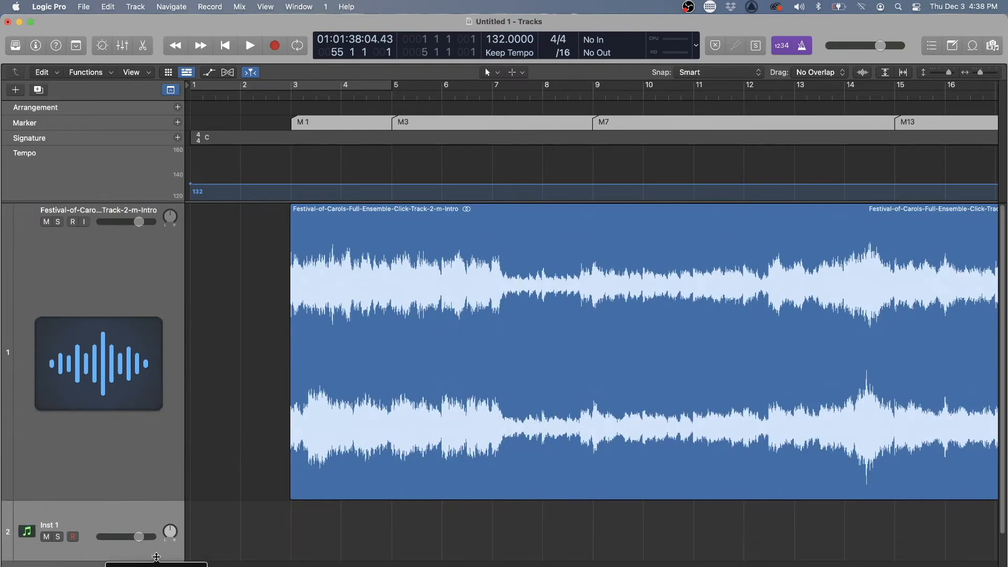
scroll(154, 459, "down", 3)
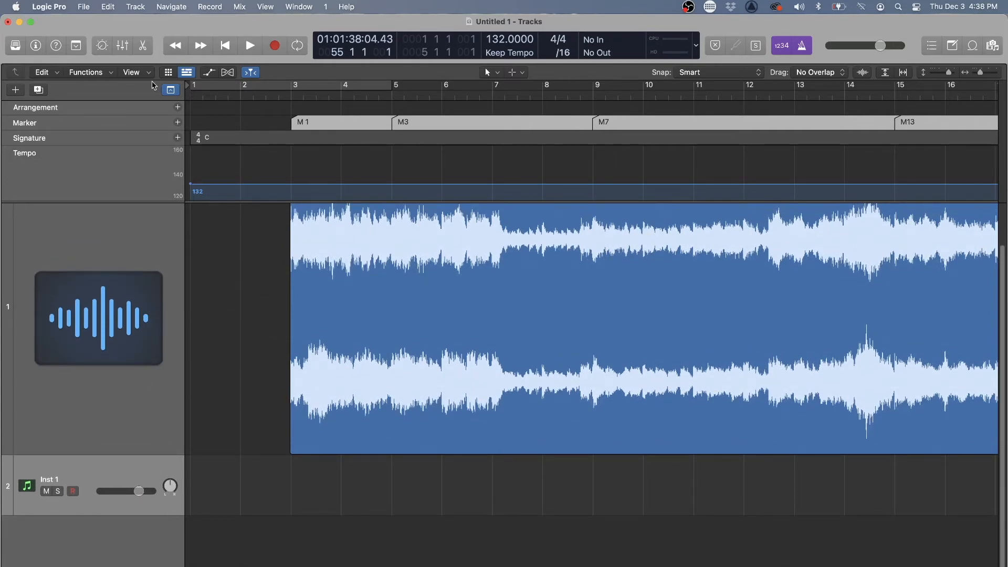
- Draw an F#4 note on beat 1 of bar 1 of Inst 1 in the Piano Roll with the Pencil Tool, one beat long
left_click(143, 47)
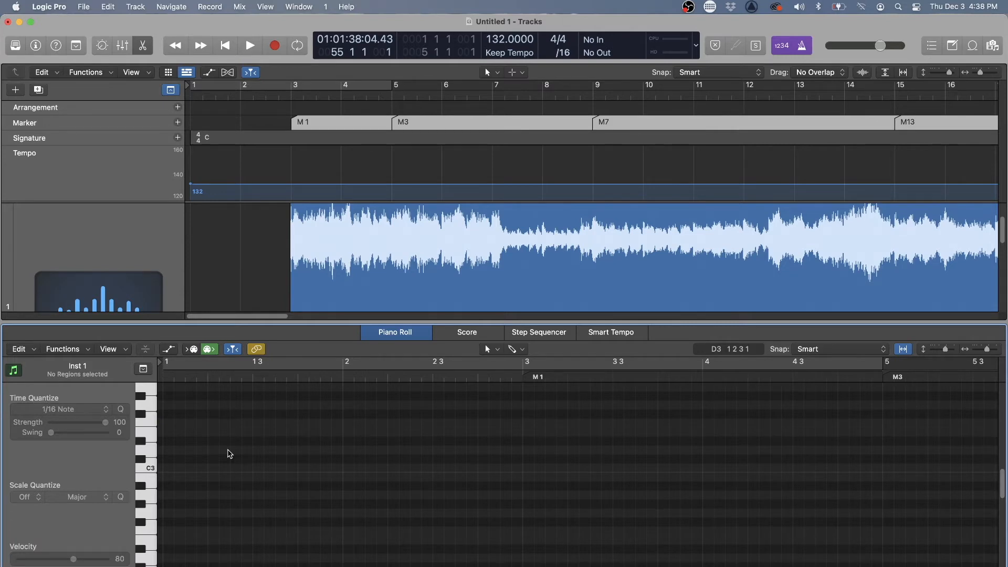
scroll(229, 454, "up", 5)
scroll(230, 454, "up", 2)
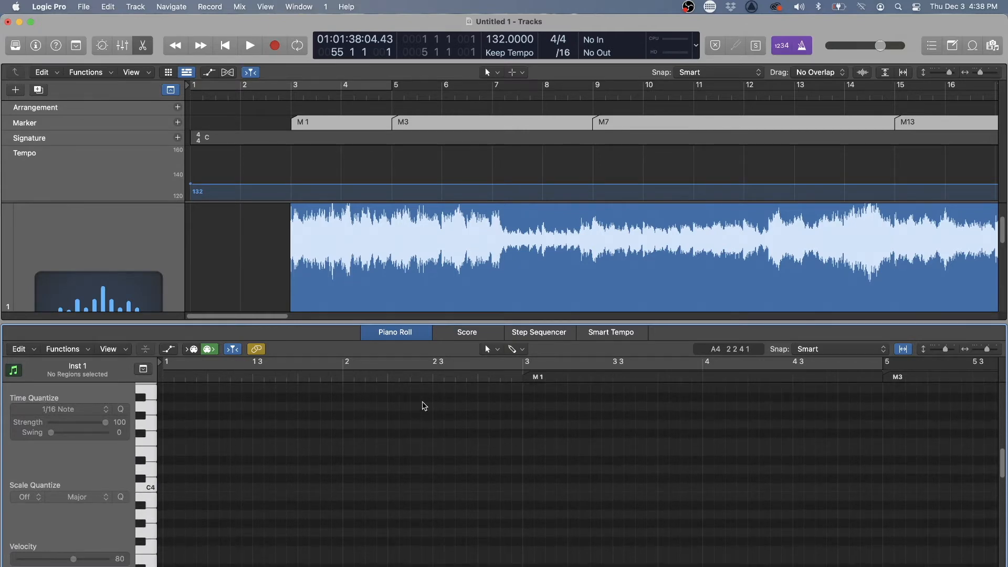
left_click(498, 351)
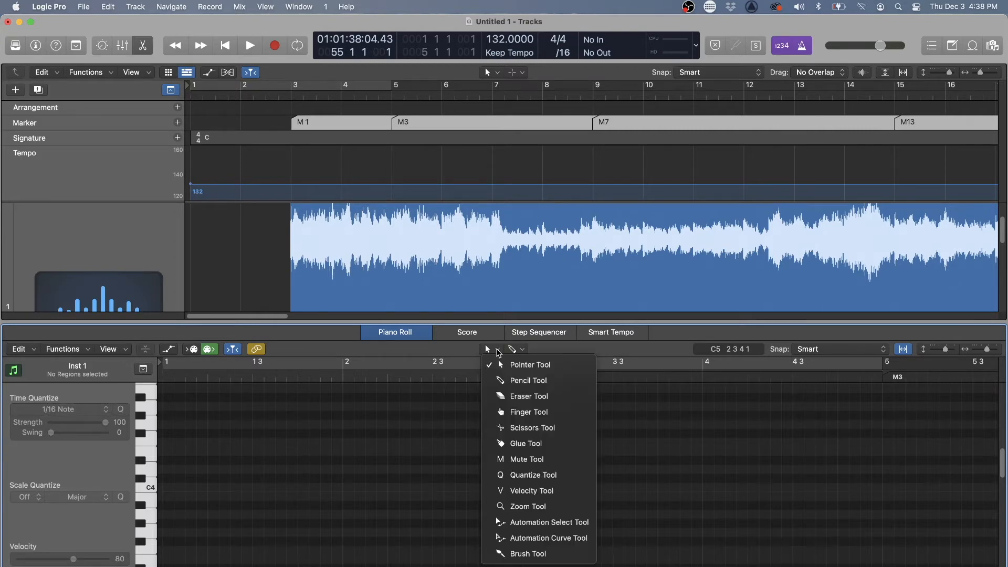
left_click(504, 382)
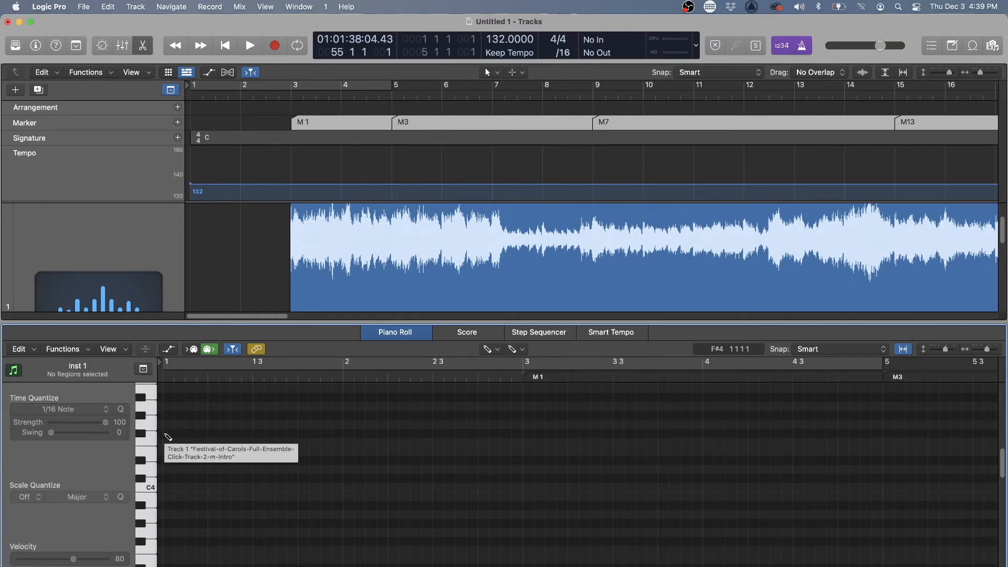
left_click(166, 434)
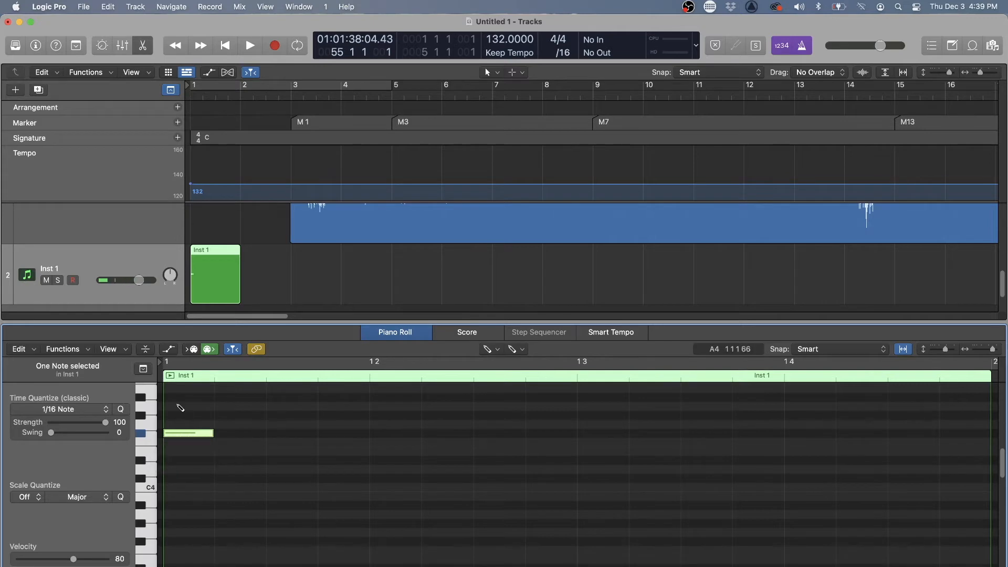
left_click_drag(210, 432, 370, 435)
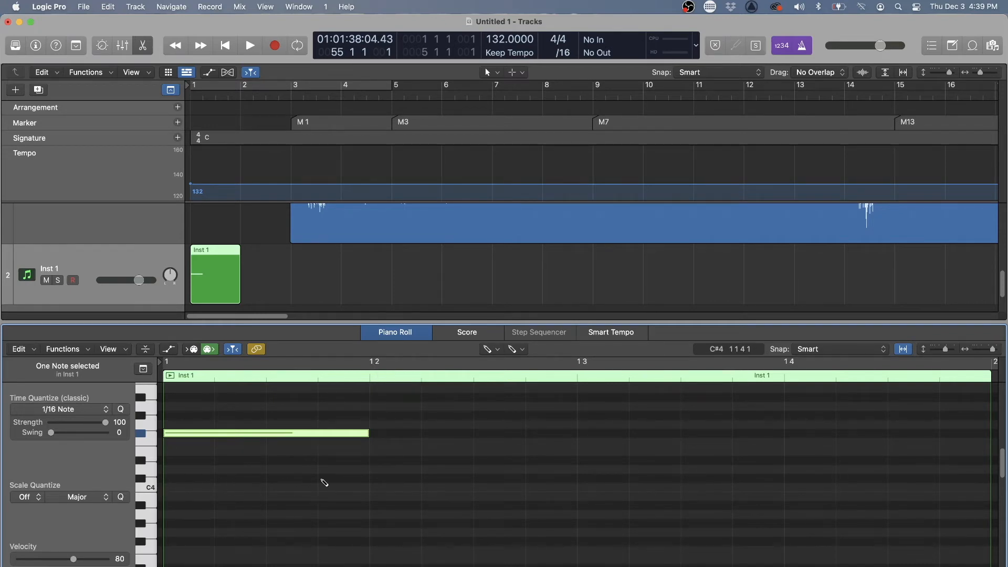
- Add one-beat C4 notes on beats 2, 3 and 4 of bar 1 to complete the click pattern
left_click(373, 487)
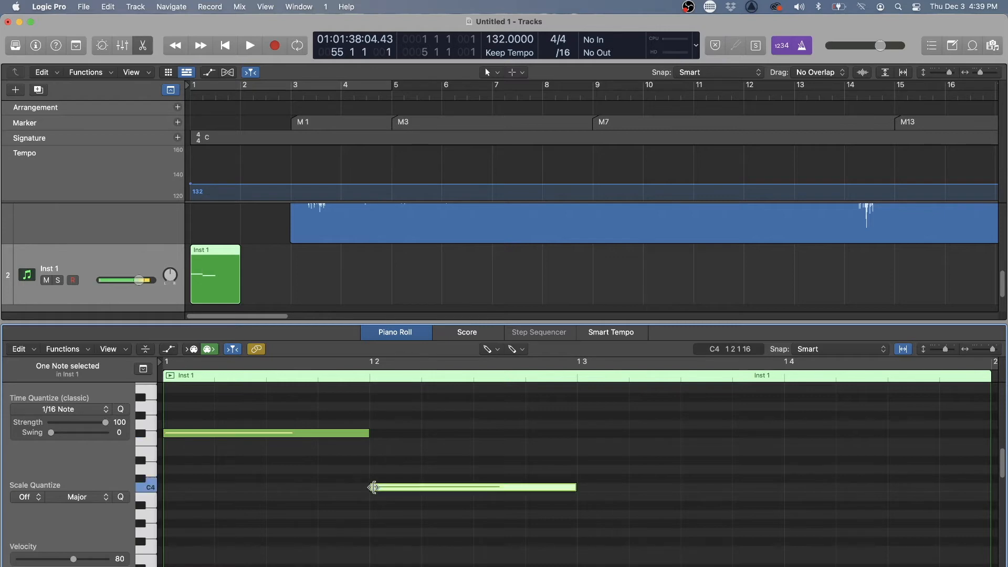
left_click(373, 487)
scroll(503, 482, "right", 5)
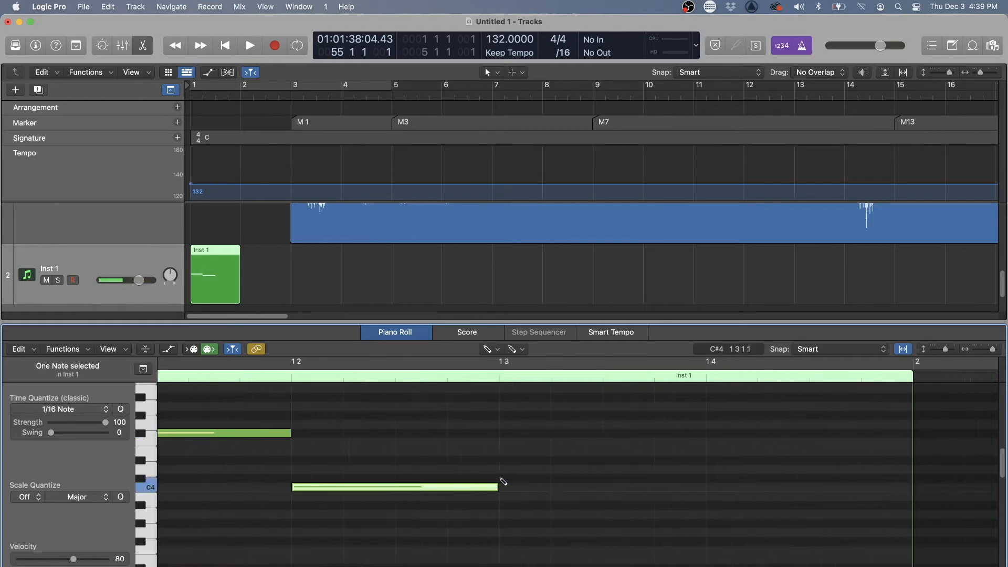
left_click(475, 487)
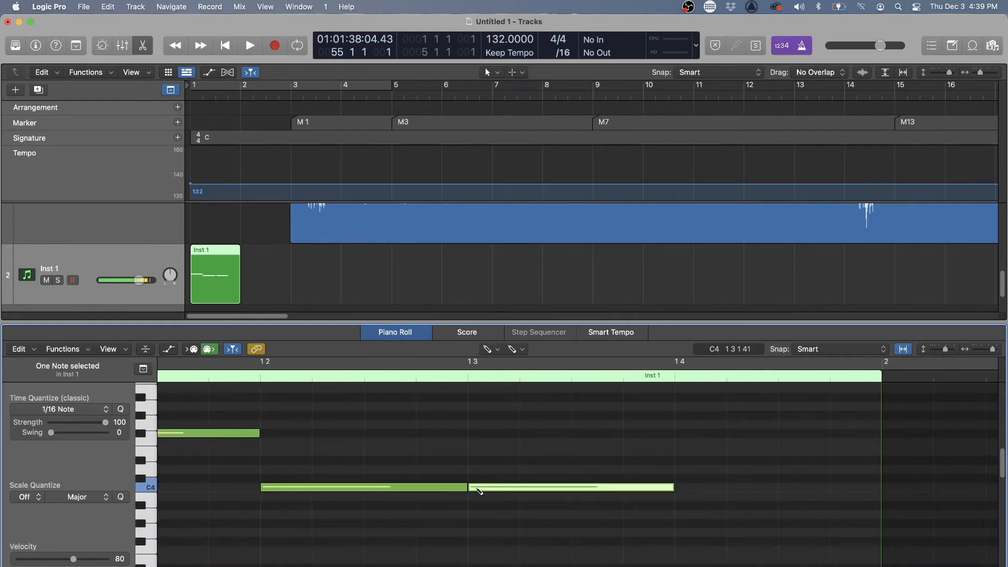
left_click(687, 488)
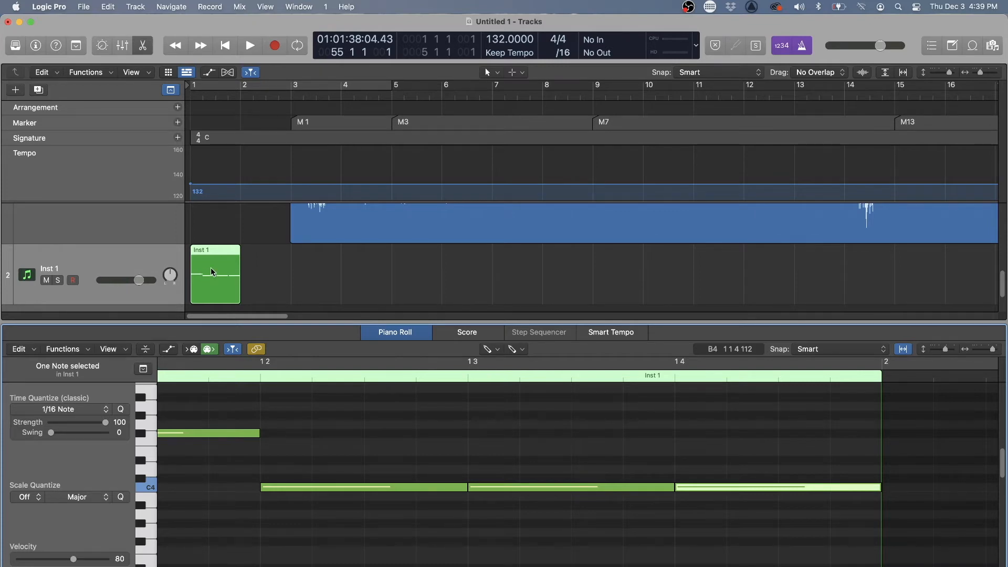
- Audition the click pattern from the start with Inst 1 soloed, and lower the master volume slightly
left_click(58, 279)
key("Return")
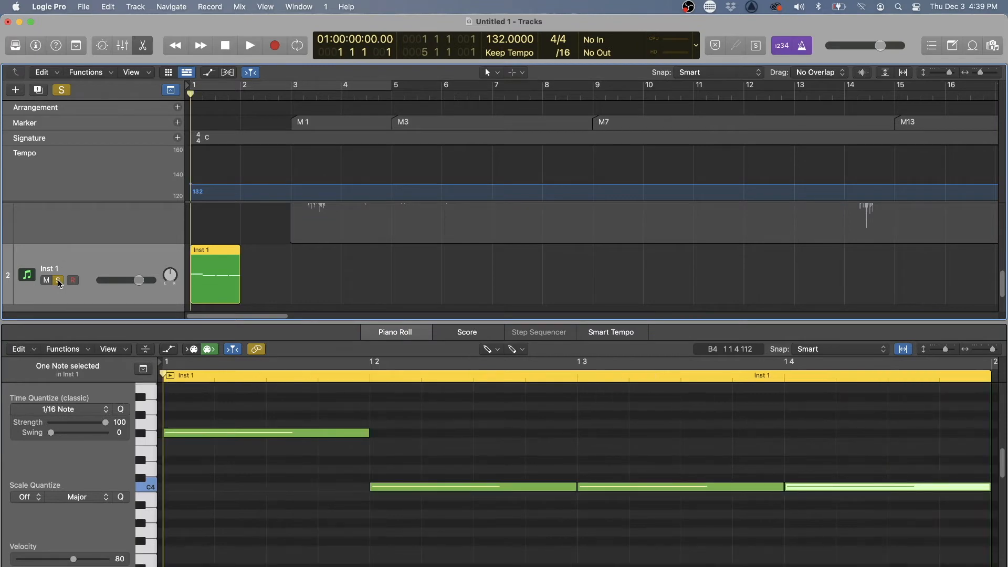
key("space")
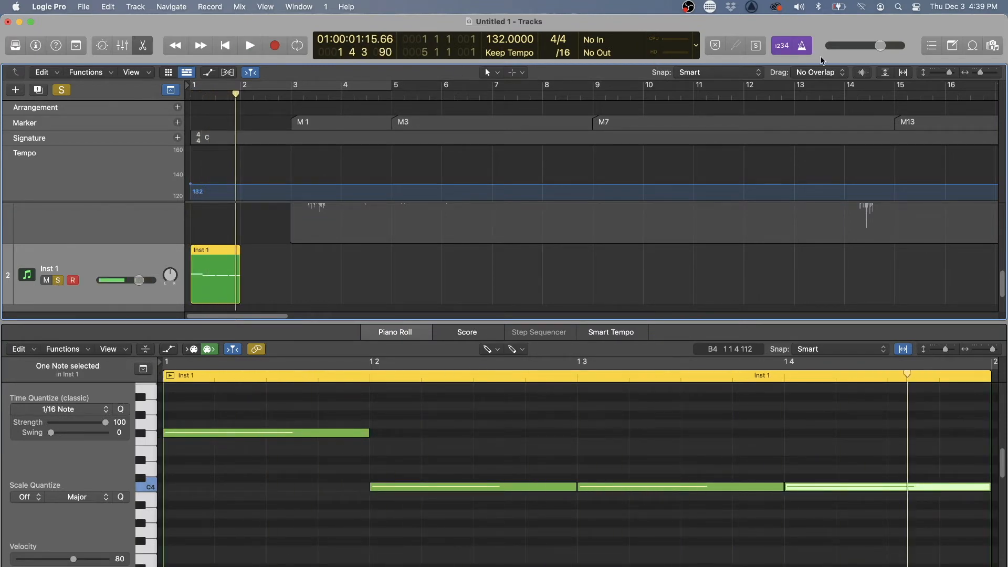
left_click_drag(880, 46, 869, 47)
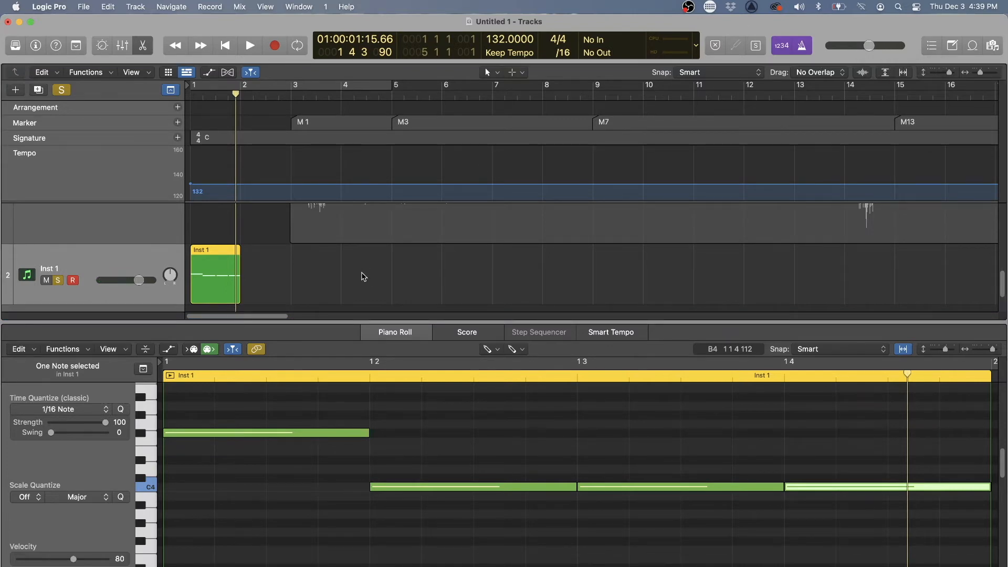
- Close the editor and loop the one-bar Inst 1 click region until just past the end of the audio region
left_click(142, 45)
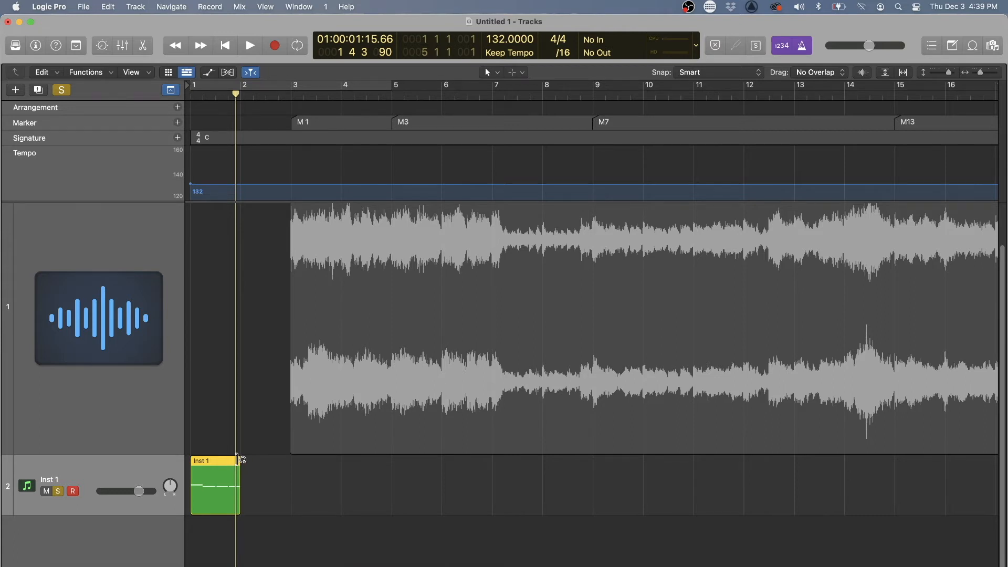
left_click_drag(240, 461, 491, 468)
key("super+Left")
key("super+Left")
key("super+Left")
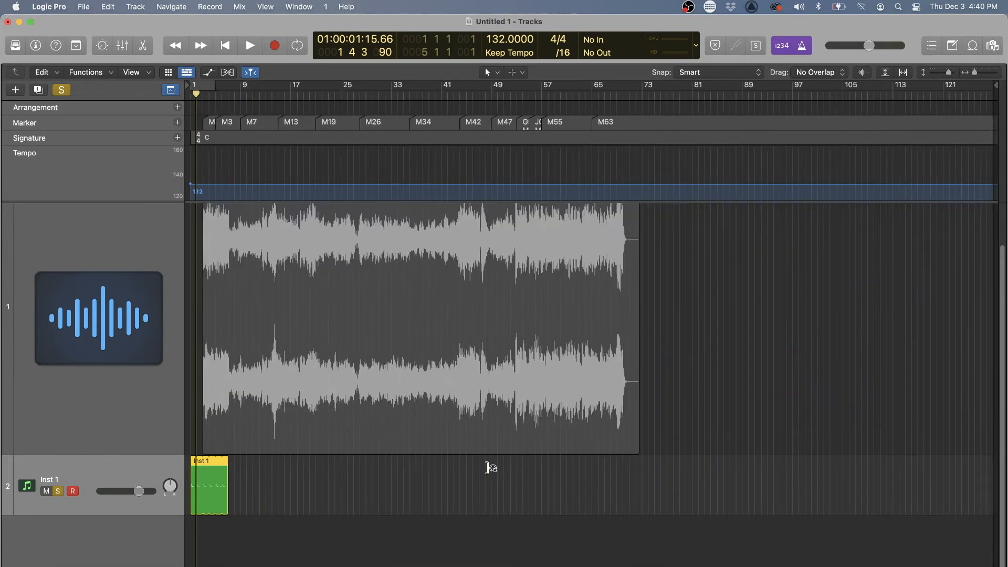
left_click_drag(227, 462, 650, 469)
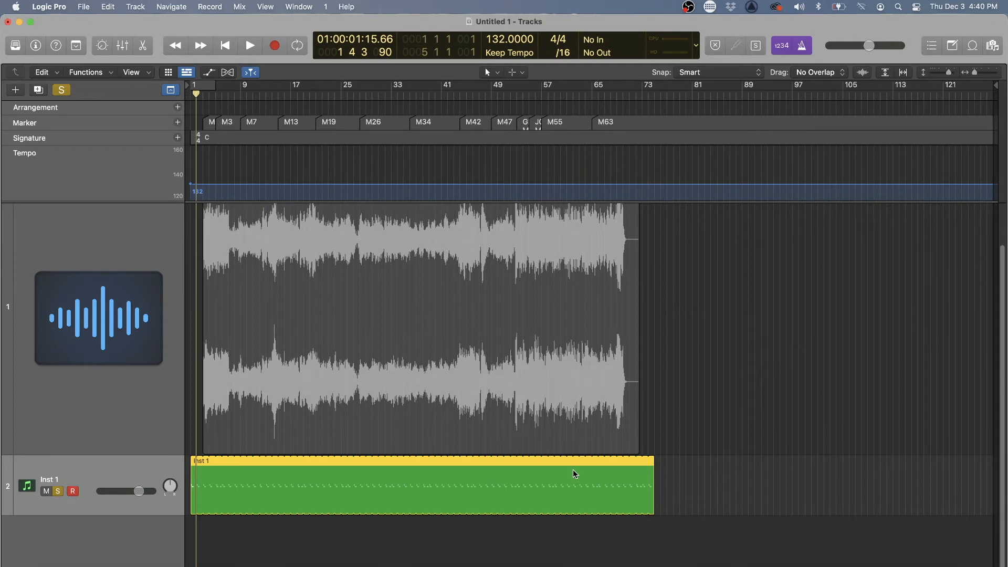
scroll(572, 470, "up", 10)
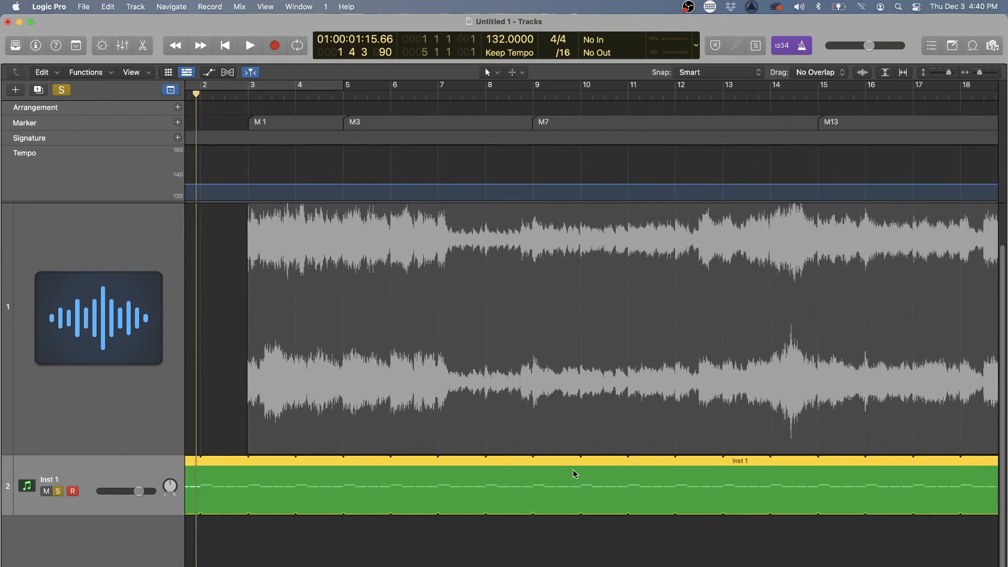
- Audition the looped click region on Inst 1 with the track still soloed
scroll(574, 471, "left", 3)
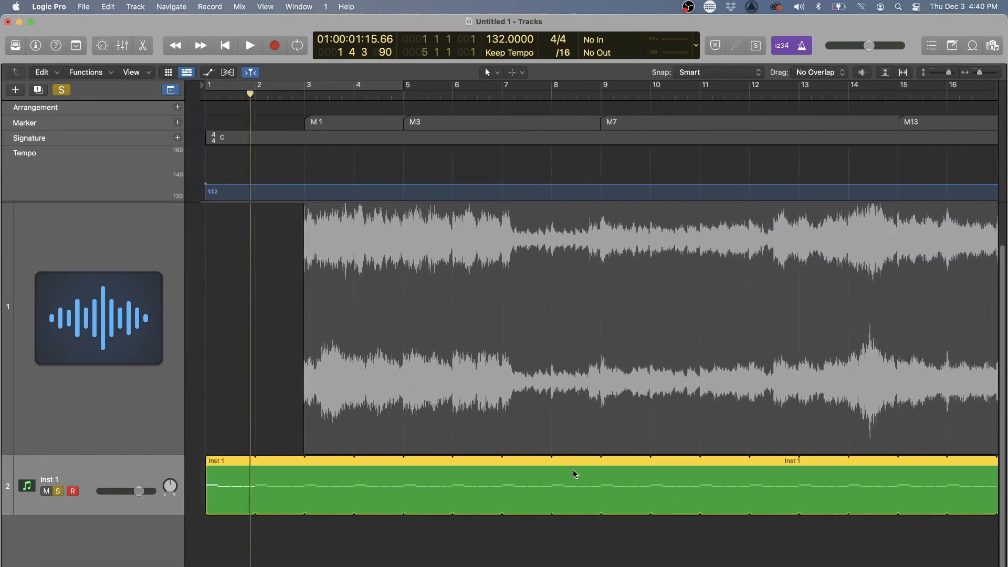
key("space")
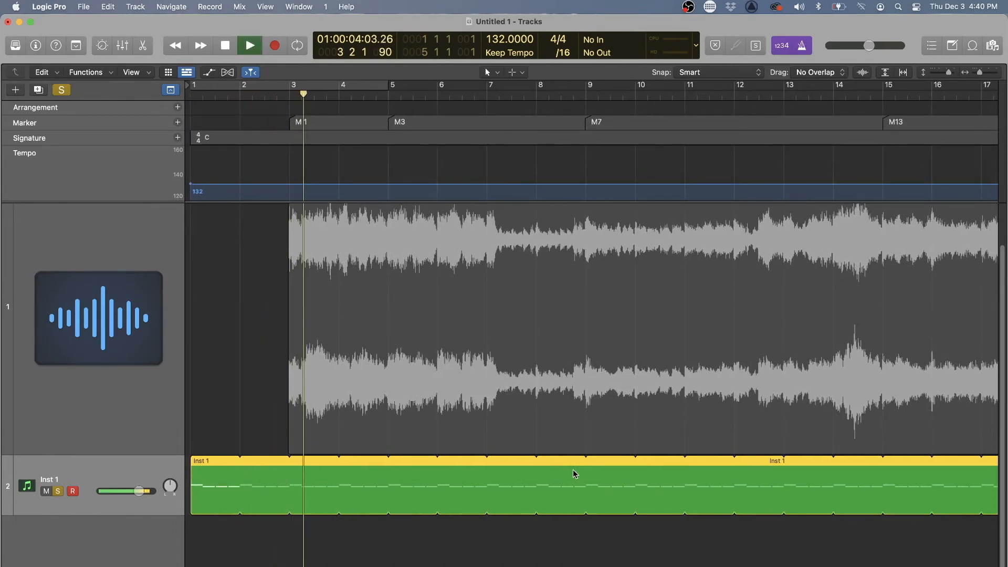
key("space")
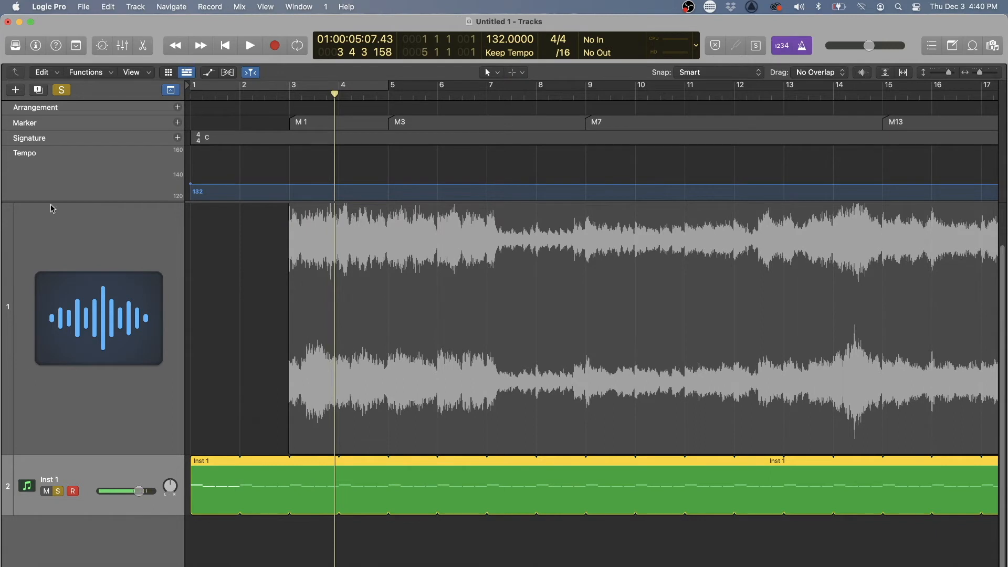
- Unsolo Inst 1 to hear it with the audio from the start, and lower the Festival of Carols track's volume
left_click(59, 491)
key("Return")
key("space")
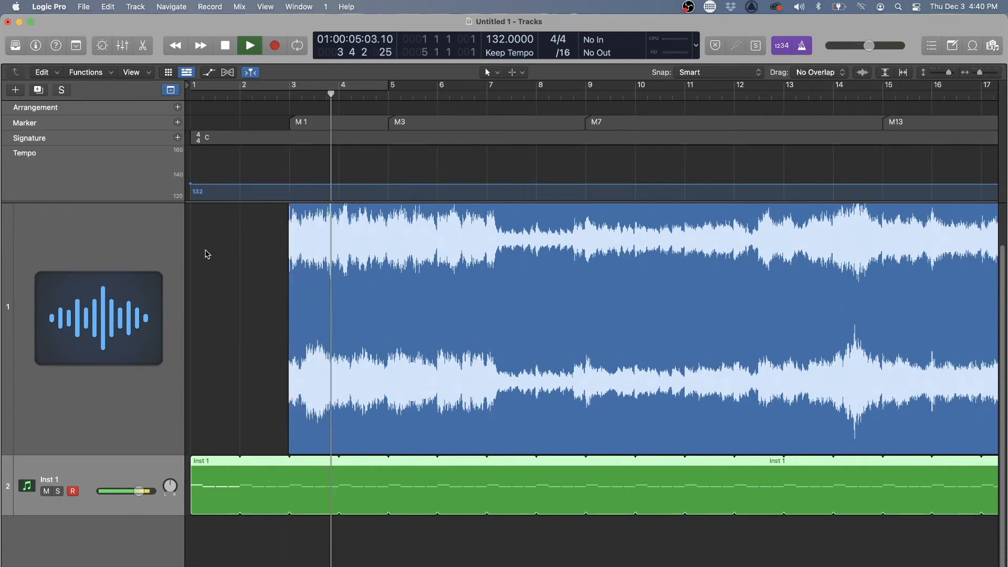
key("space")
scroll(86, 256, "up", 5)
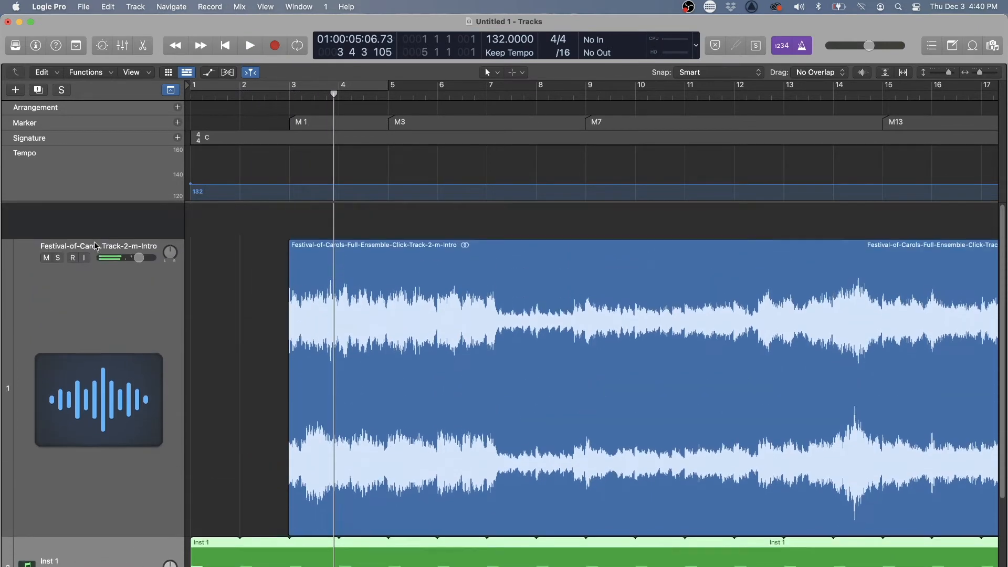
left_click_drag(139, 222, 116, 222)
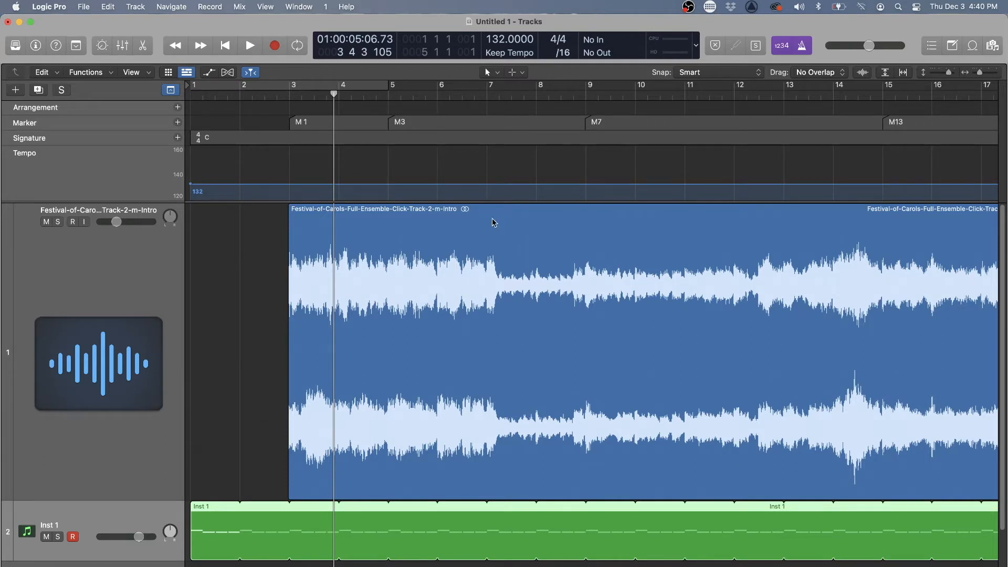
- Turn off the metronome and audition the click against the audio from bars 50 and 51 into the GRAND M51 marker
scroll(507, 216, "right", 20)
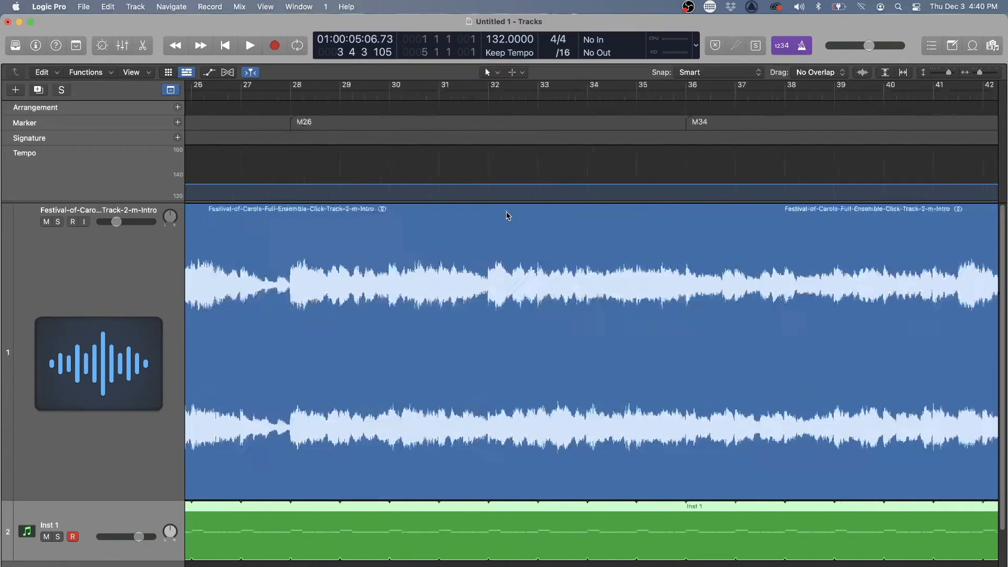
scroll(507, 216, "right", 15)
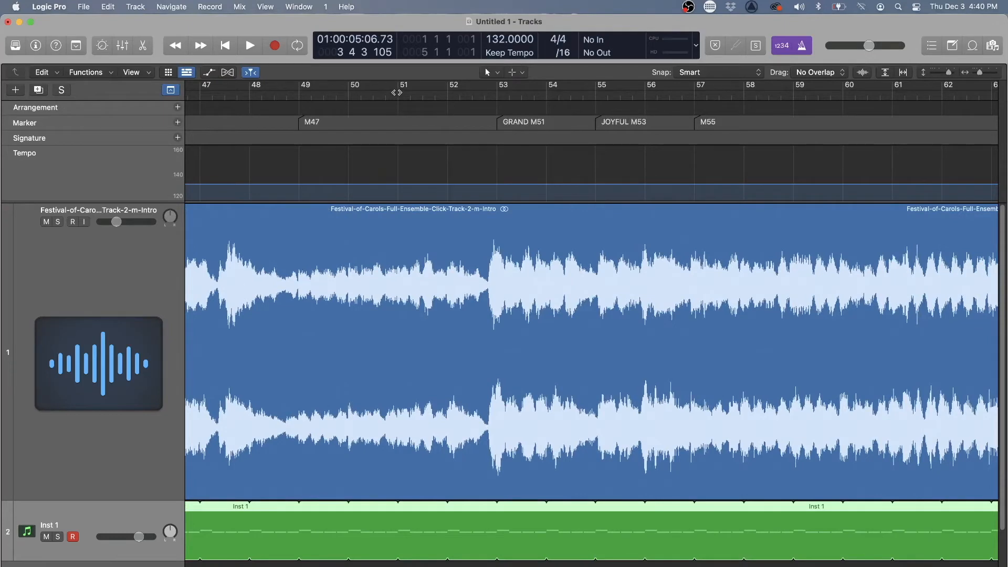
left_click(349, 95)
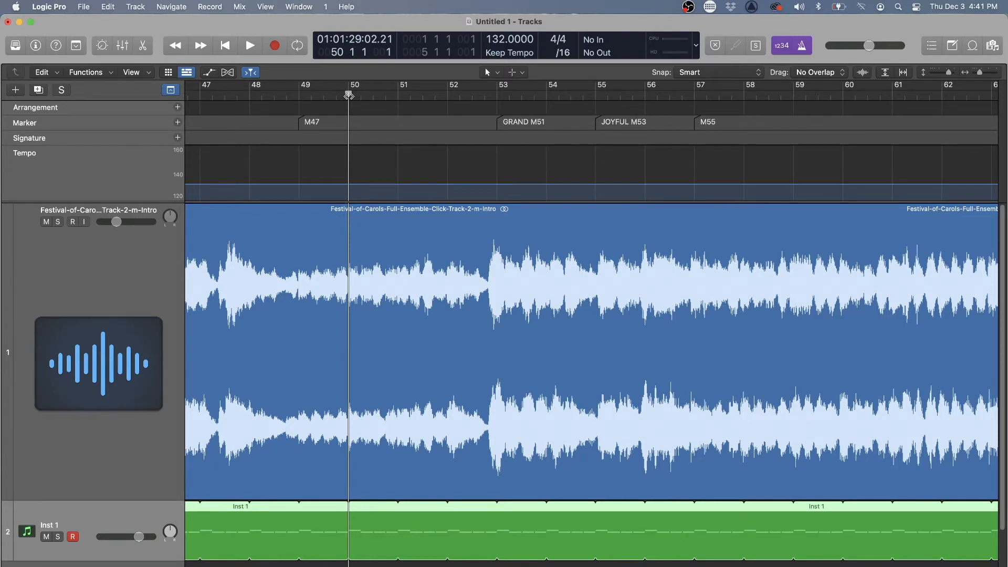
left_click(796, 48)
key("space")
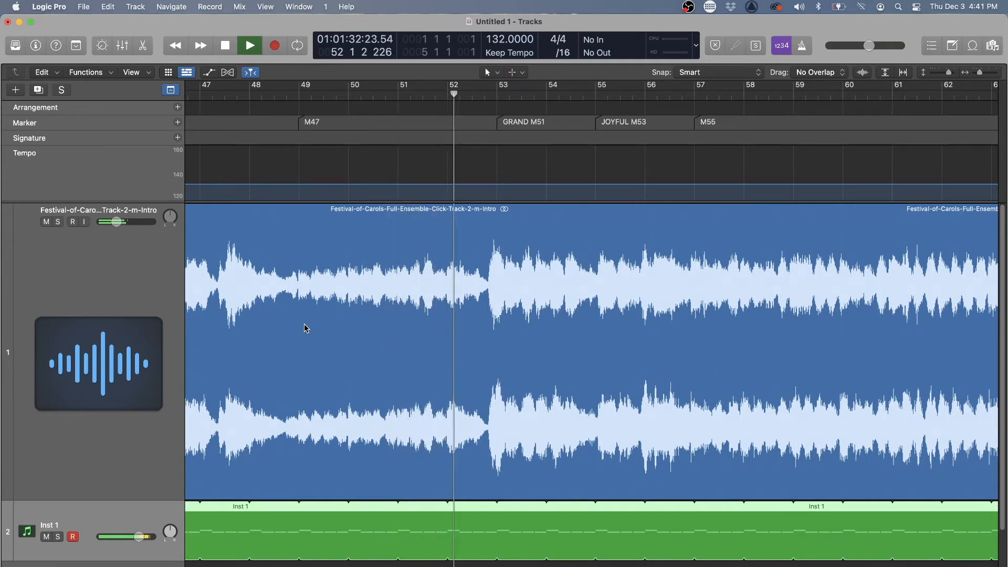
key("space")
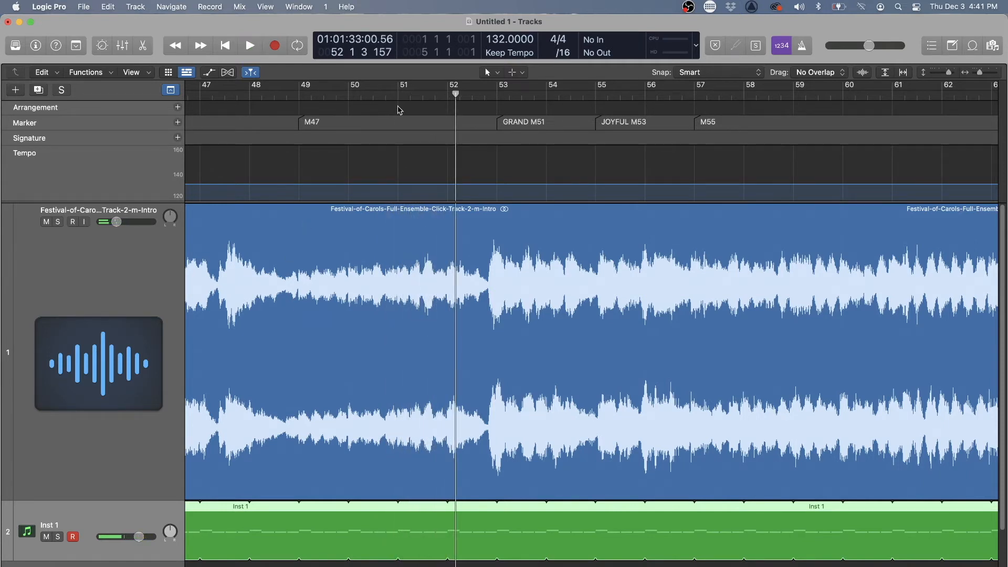
left_click(395, 93)
key("space")
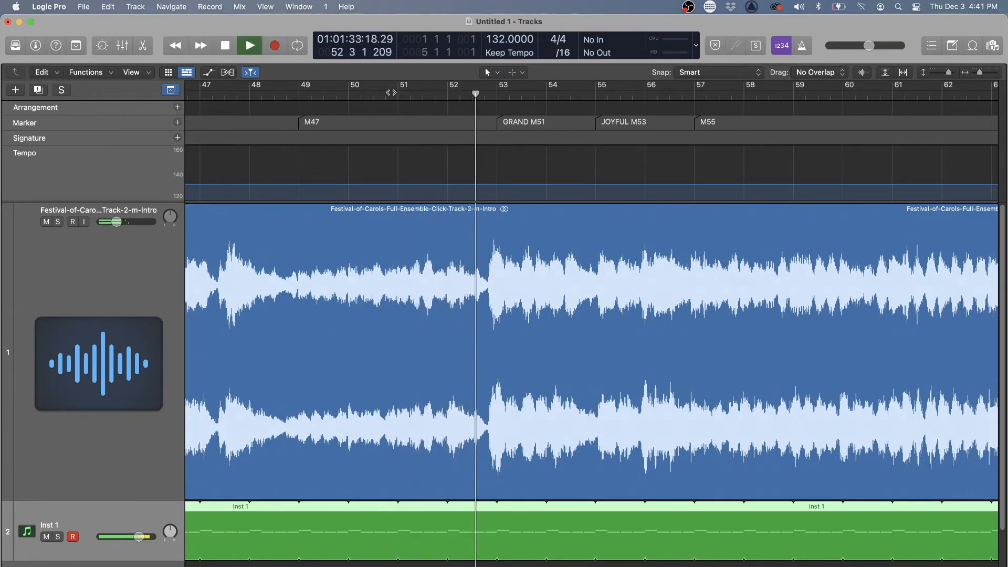
key("space")
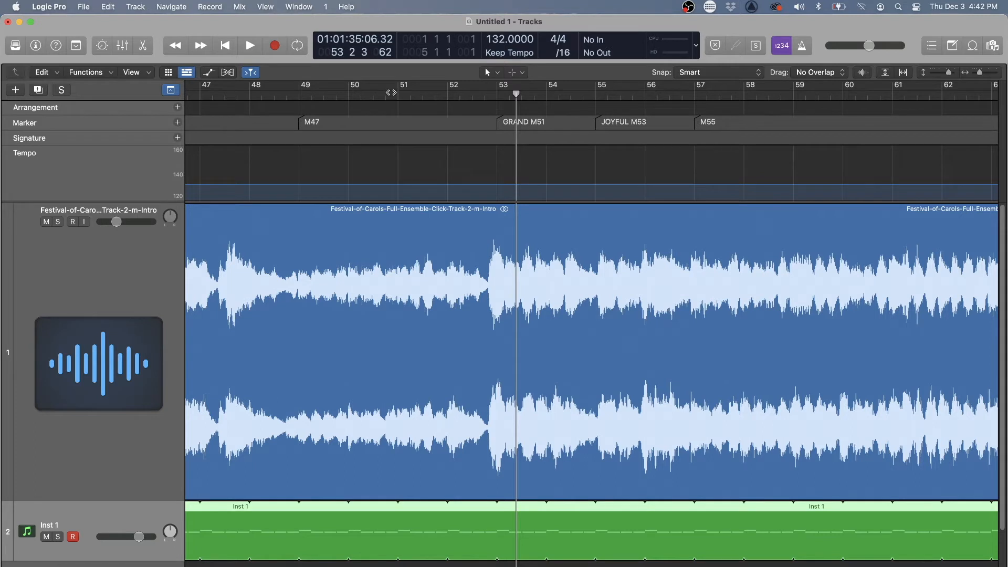
- Switch the project tempo mode to ADAPT – Adapt Project Tempo
left_click(501, 54)
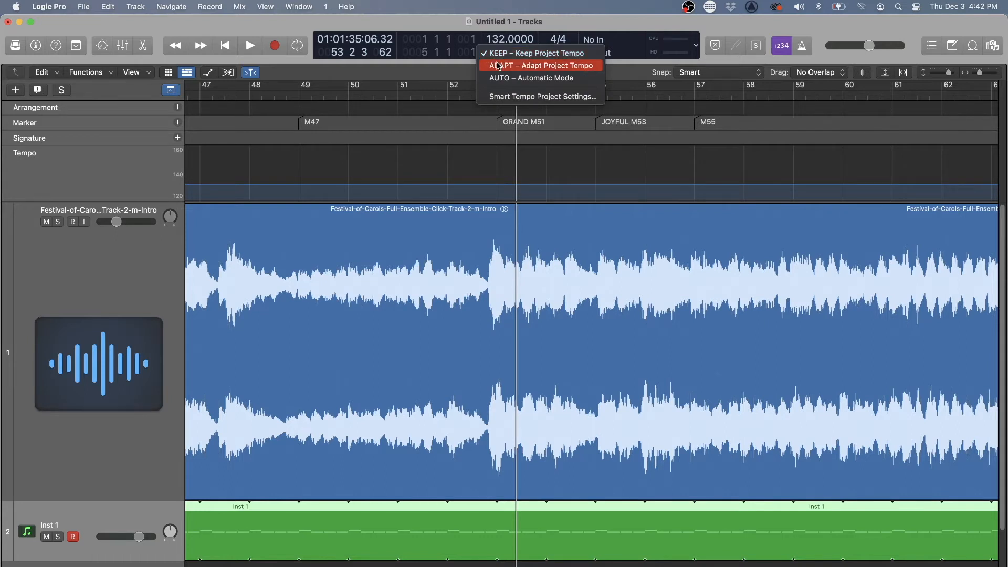
left_click(499, 66)
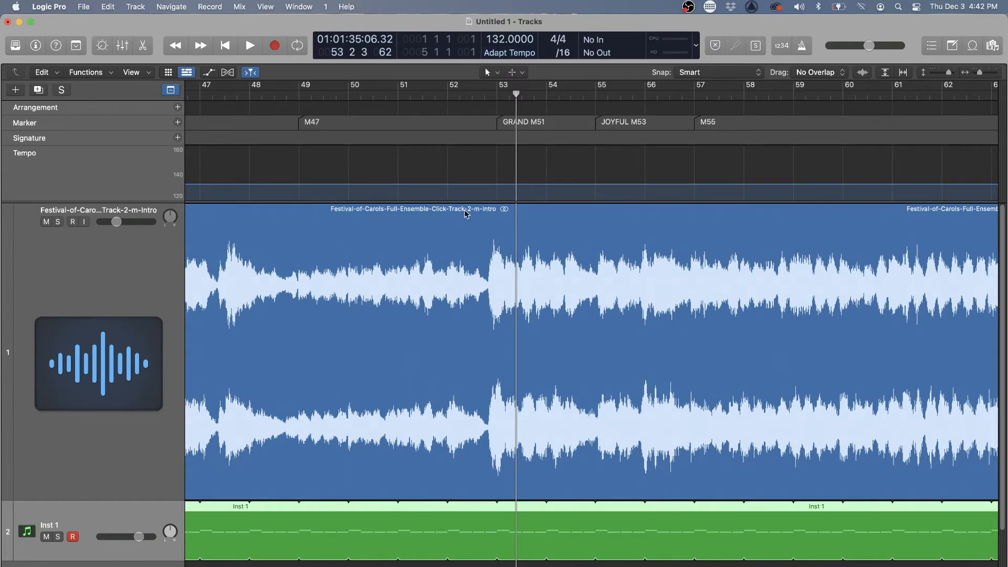
scroll(460, 294, "down", 1)
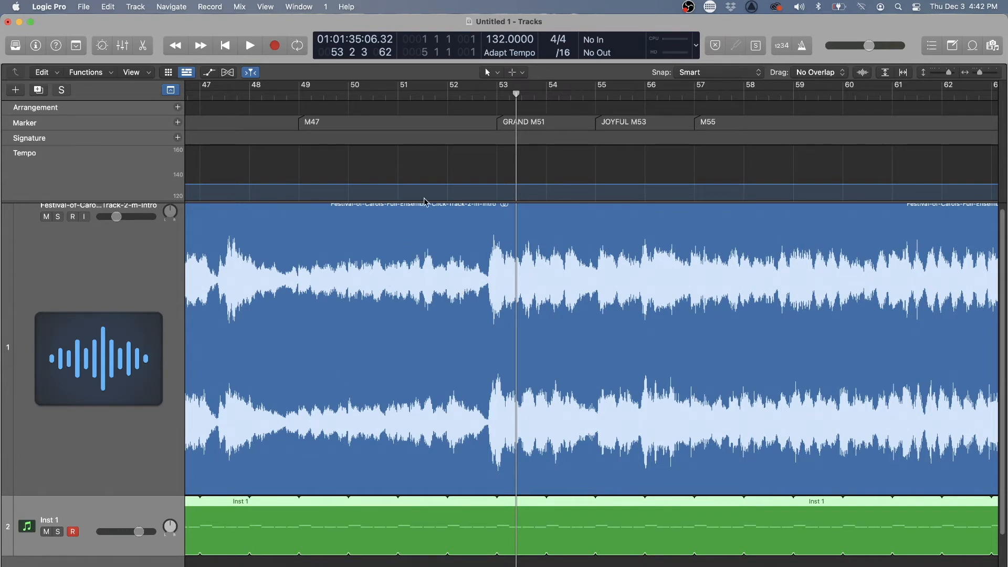
scroll(425, 202, "down", 1)
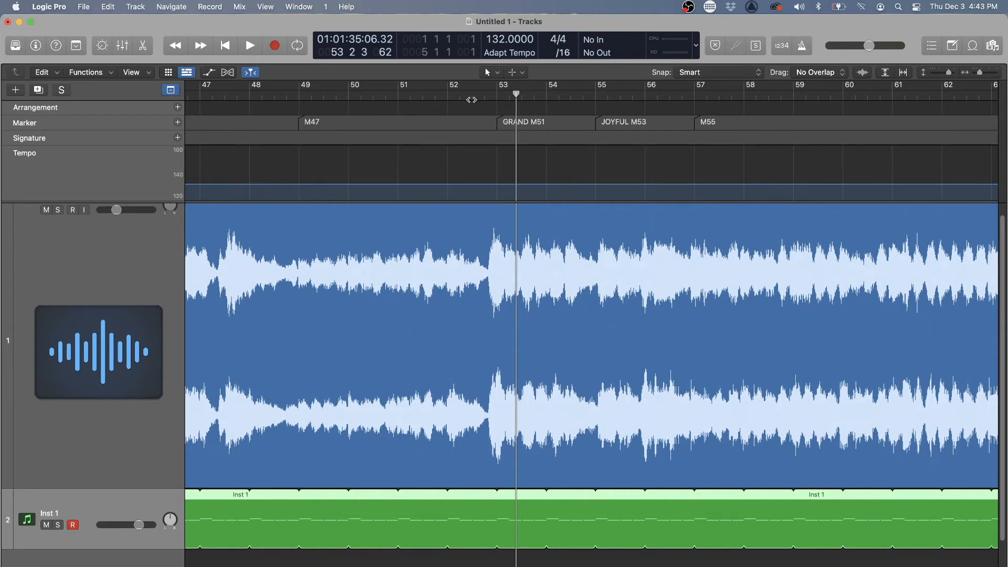
- Select only the Festival of Carols audio region on track 1 and analyze it in the Smart Tempo Editor
left_click(398, 232)
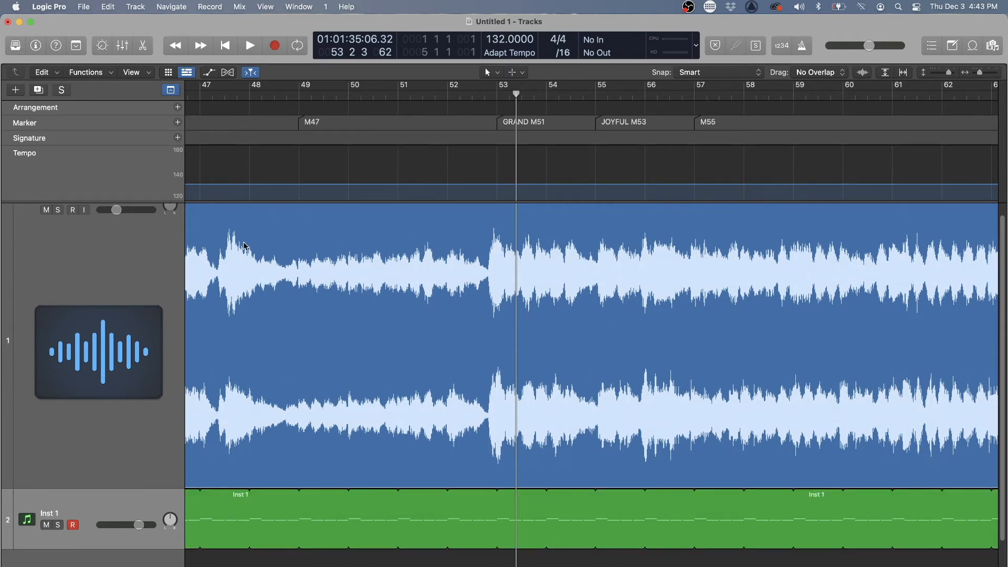
left_click(174, 252)
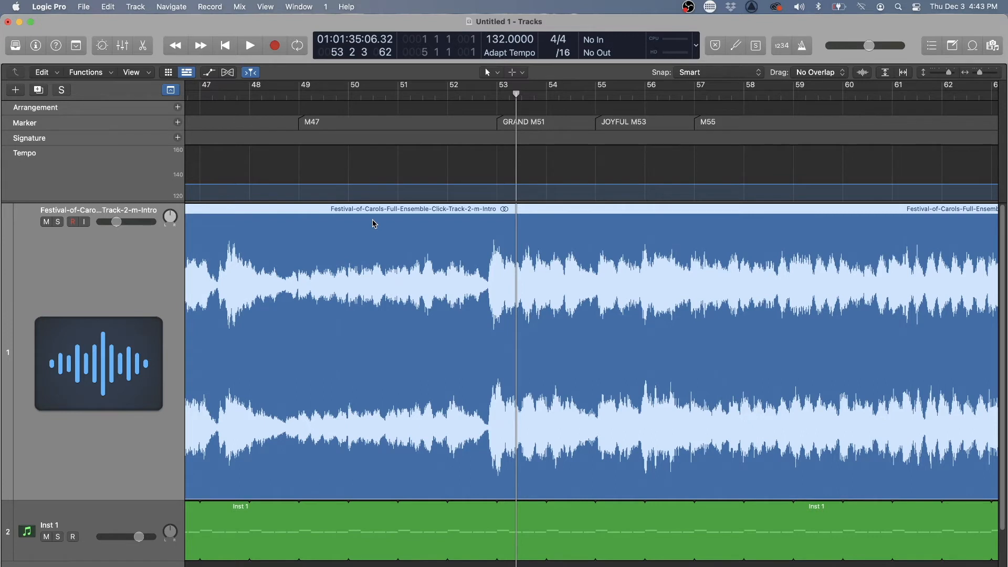
left_click(142, 47)
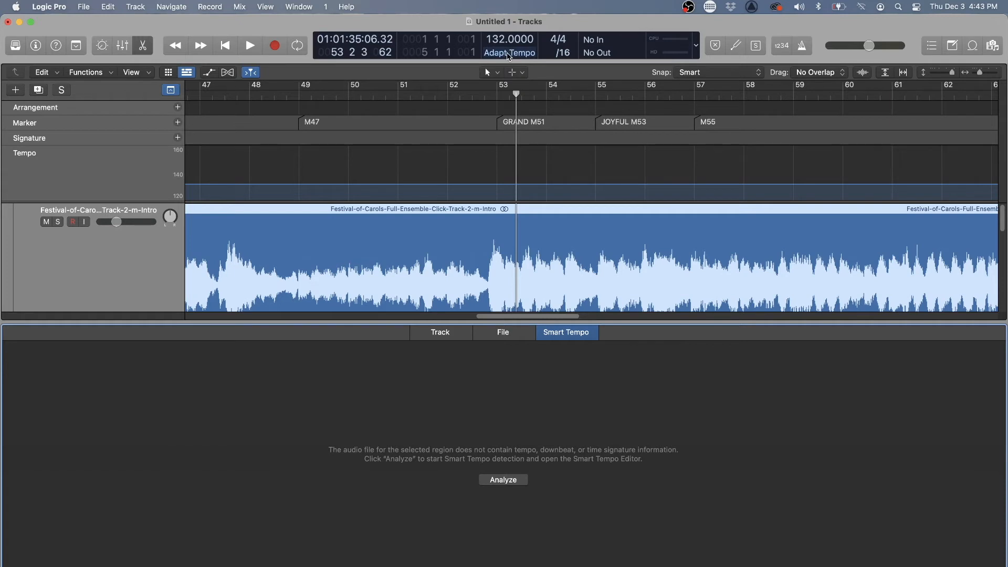
left_click(502, 480)
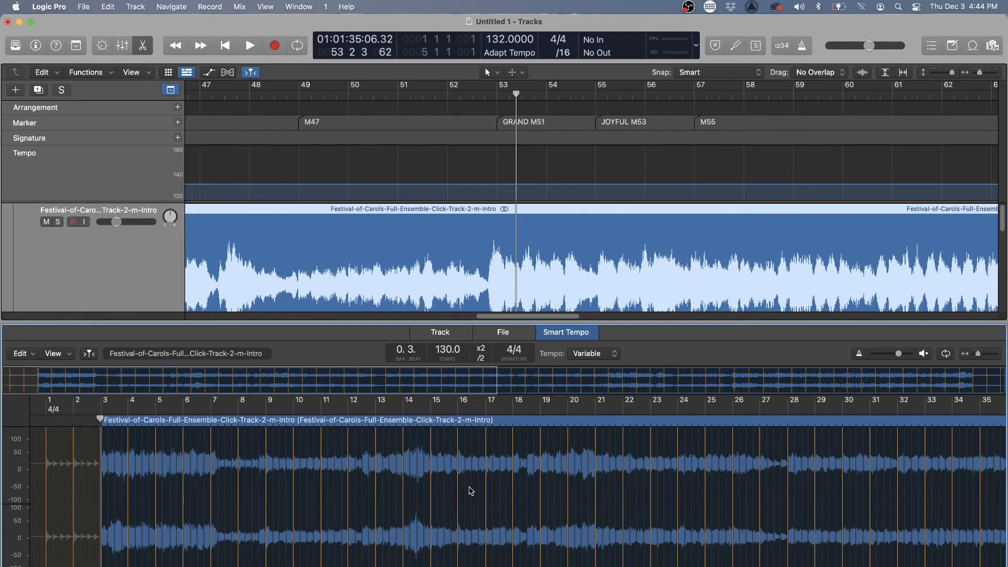
- Inspect the detected beat markers up close and play the analyzed audio from bar 51, returning the playhead to bar 51
scroll(471, 491, "down", 10)
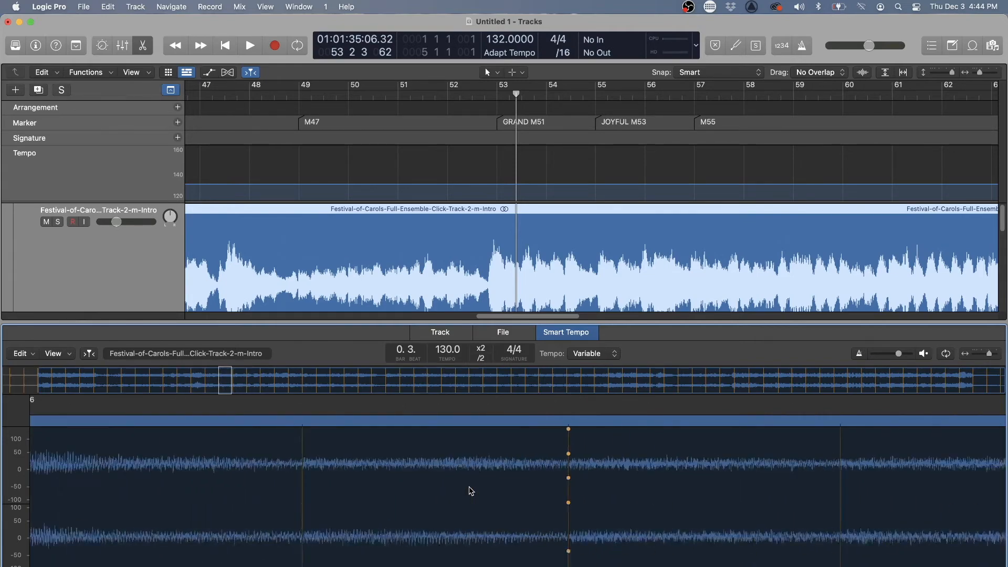
scroll(471, 491, "down", 2)
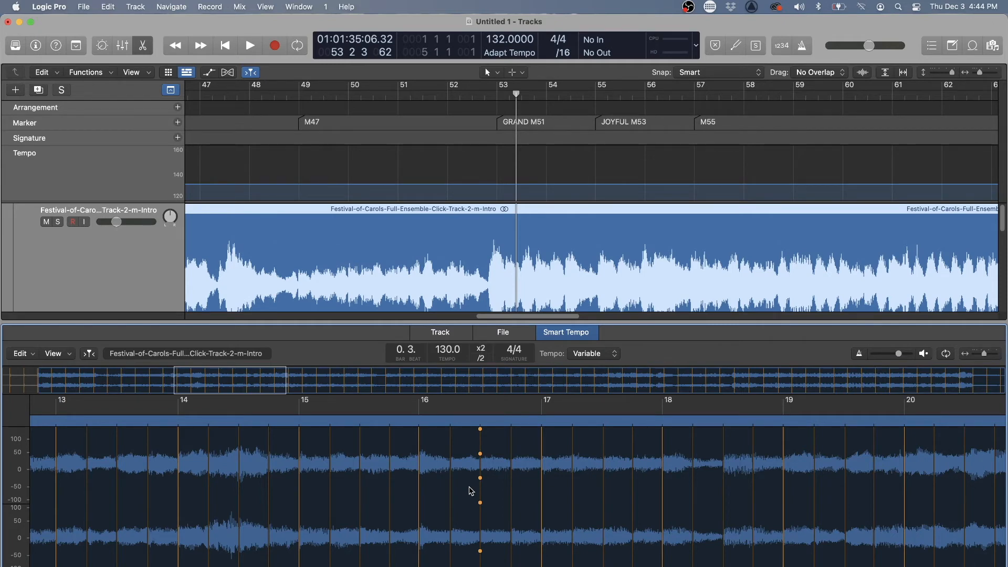
mouse_move(471, 491)
left_mouse_down()
mouse_move(432, 474)
mouse_move(512, 474)
mouse_move(501, 474)
left_mouse_up()
left_click(401, 94)
key("space")
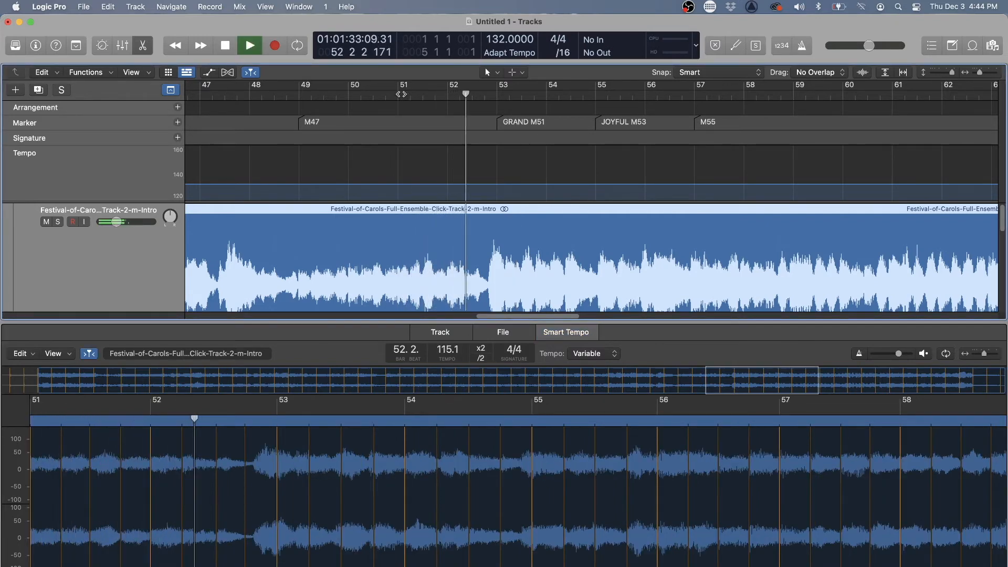
key("space")
left_click(401, 94)
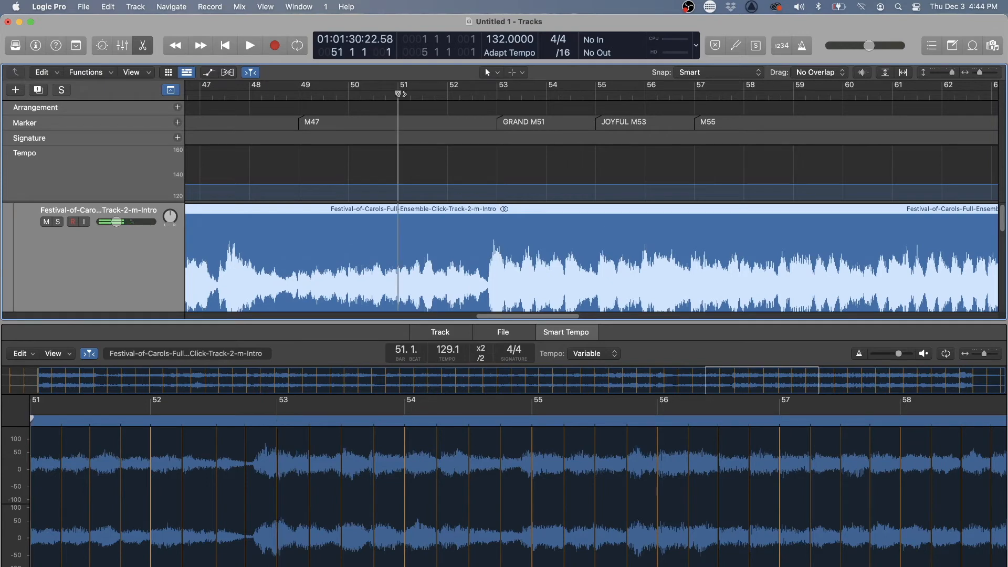
- Play from bar 51 into bar 53 again, checking the detected beats against the slowdown before GRAND M51
scroll(193, 482, "left", 3)
scroll(193, 485, "left", 5)
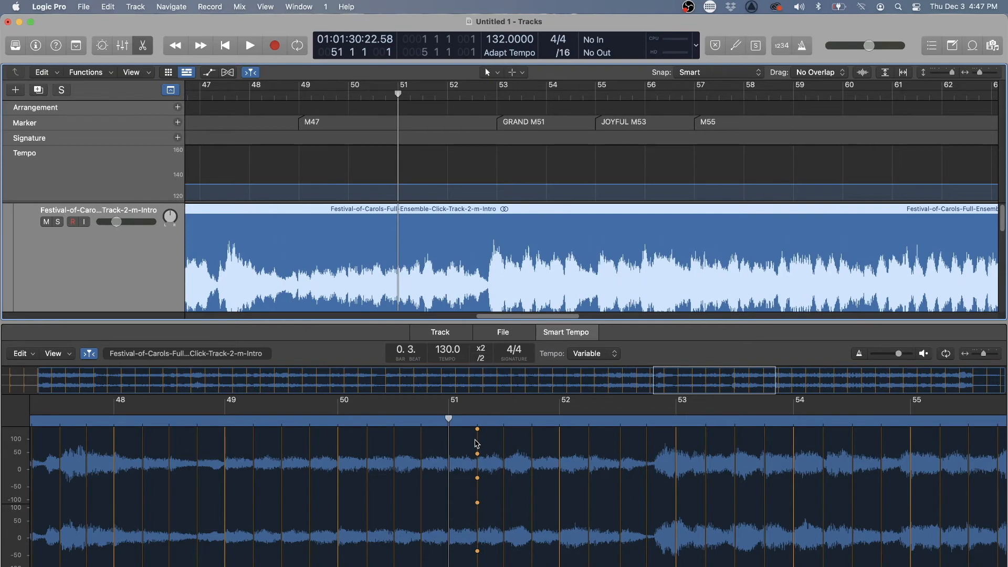
key("space")
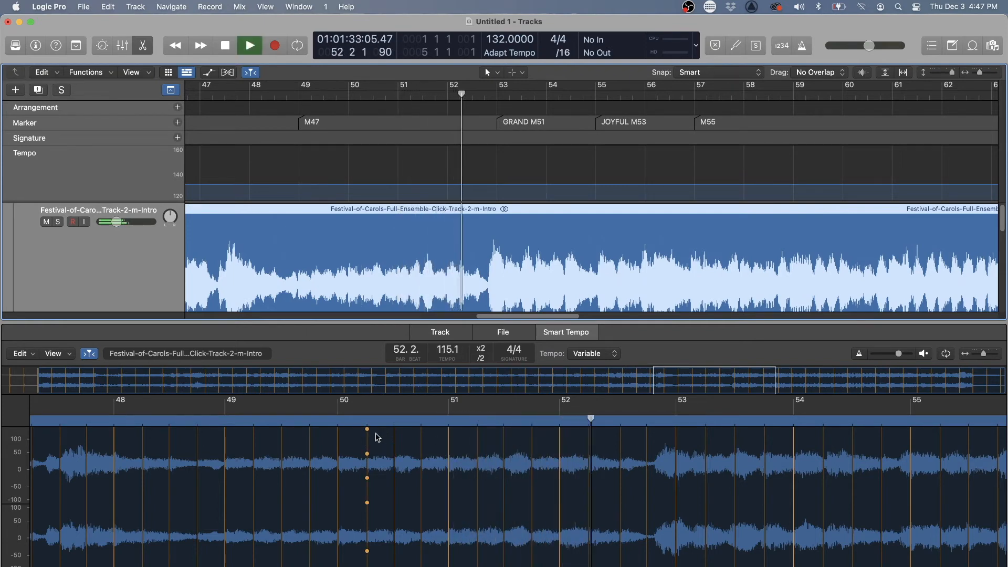
key("space")
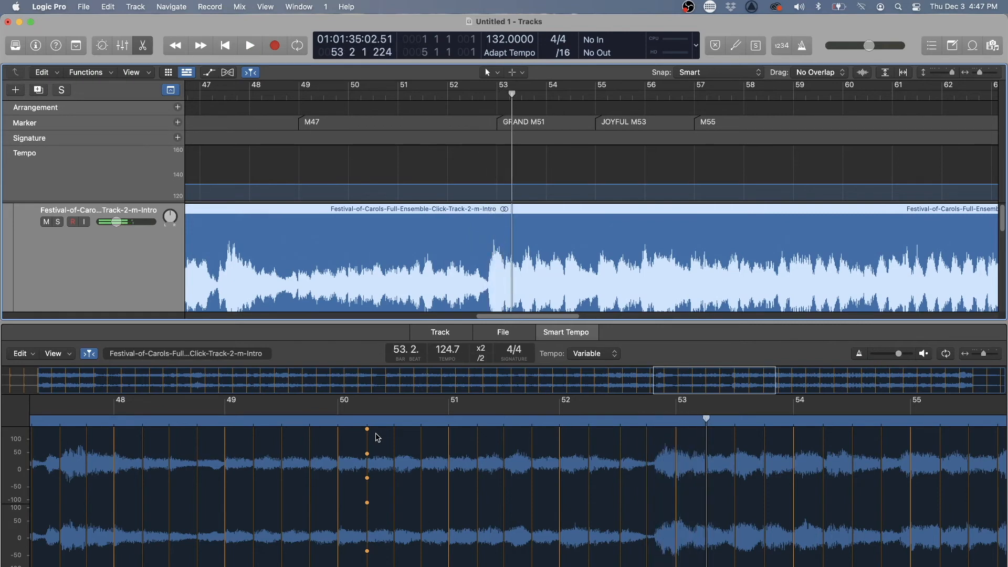
- Place the playhead at 53 1 3 235 and move the bar 53 downbeat marker onto it with Scale Left, Move Right
left_click_drag(705, 418, 694, 423)
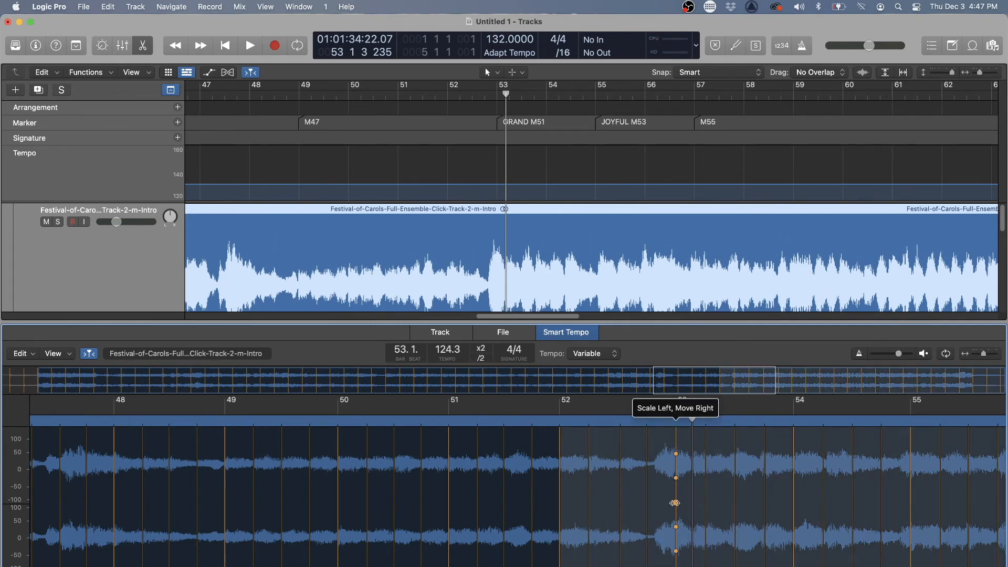
left_click_drag(693, 423, 693, 423)
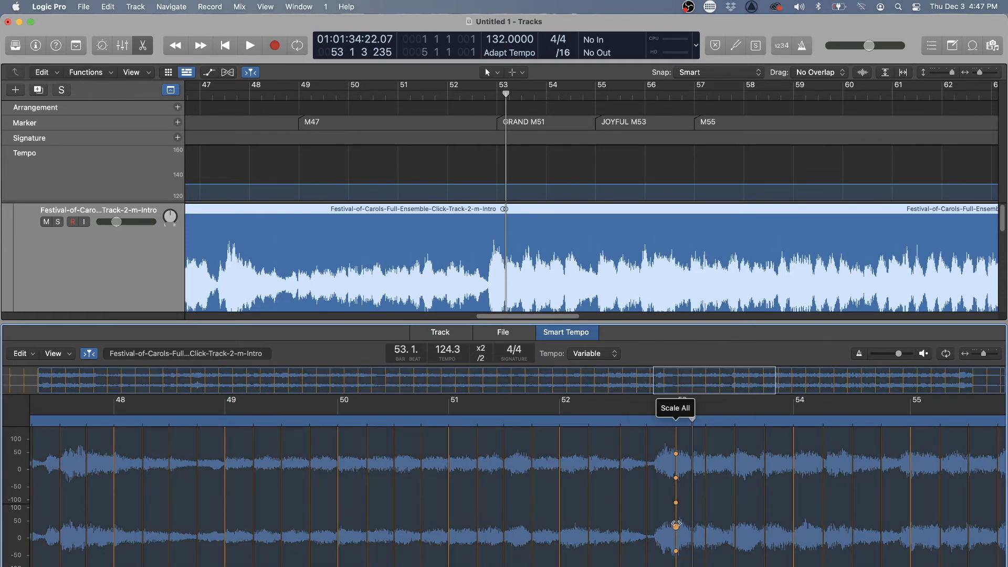
left_click_drag(675, 502, 692, 502)
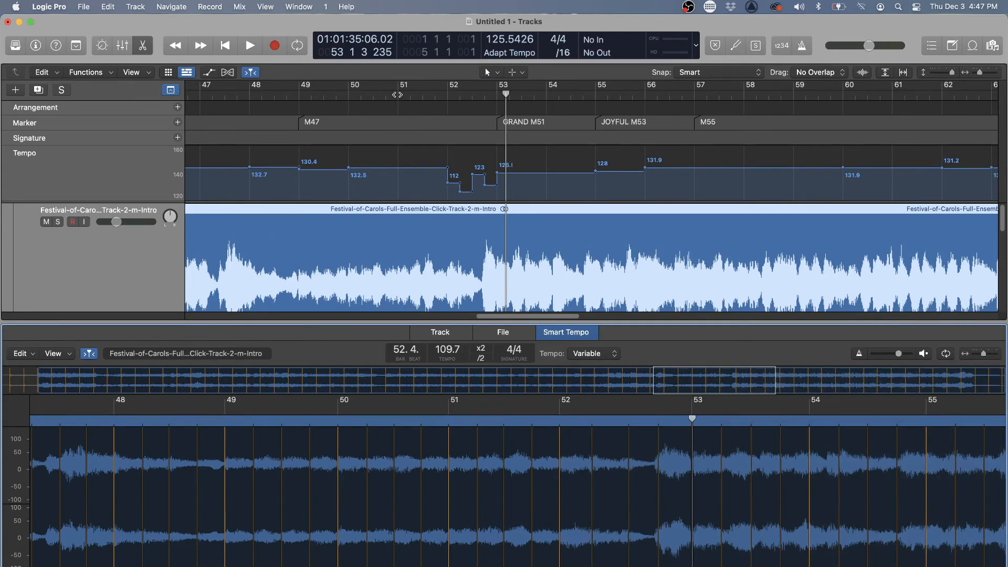
- Play from bar 51 into bar 53 repeatedly to check the bar 53 downbeat, returning the playhead to bar 51
left_click(399, 94)
key("space")
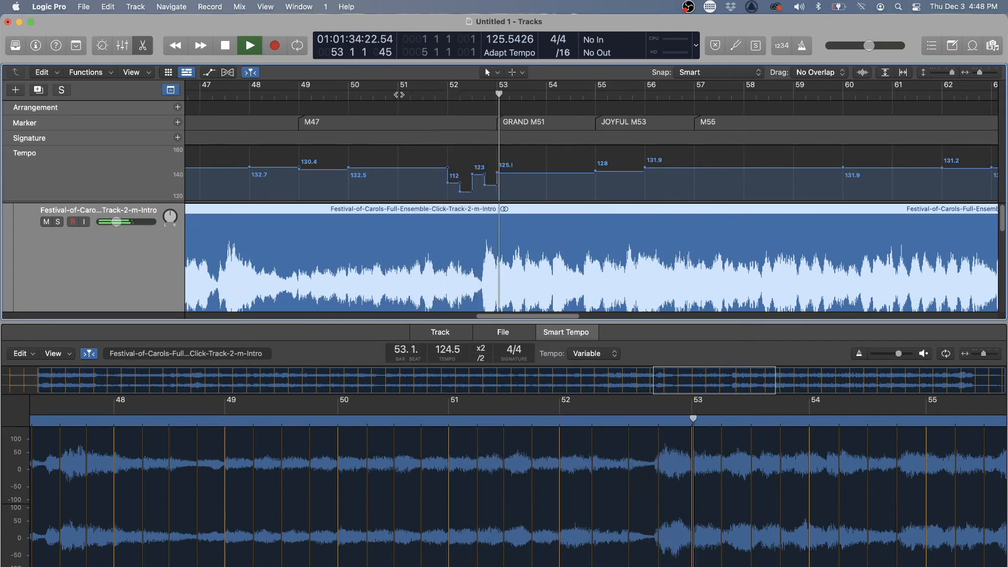
key("space")
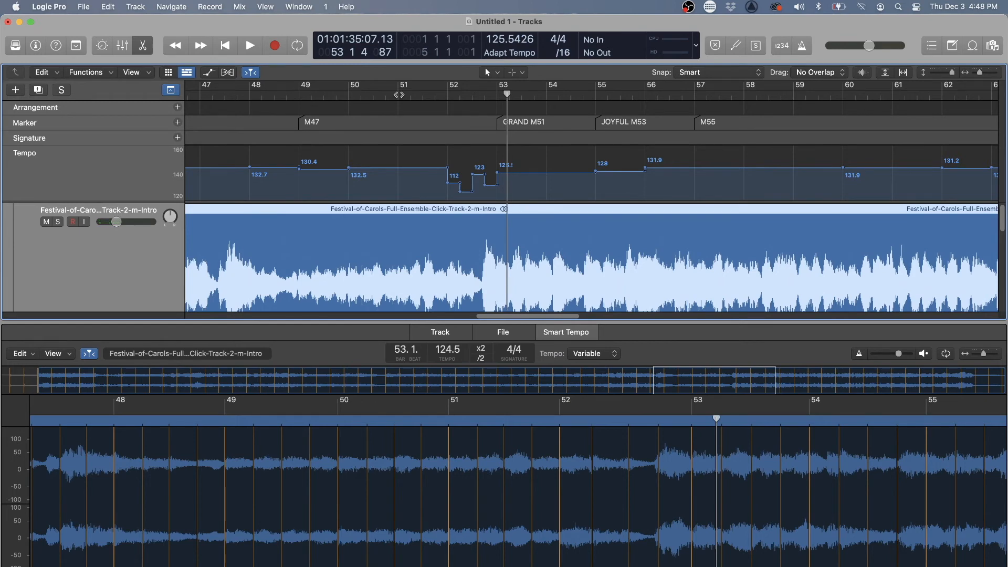
left_click(399, 94)
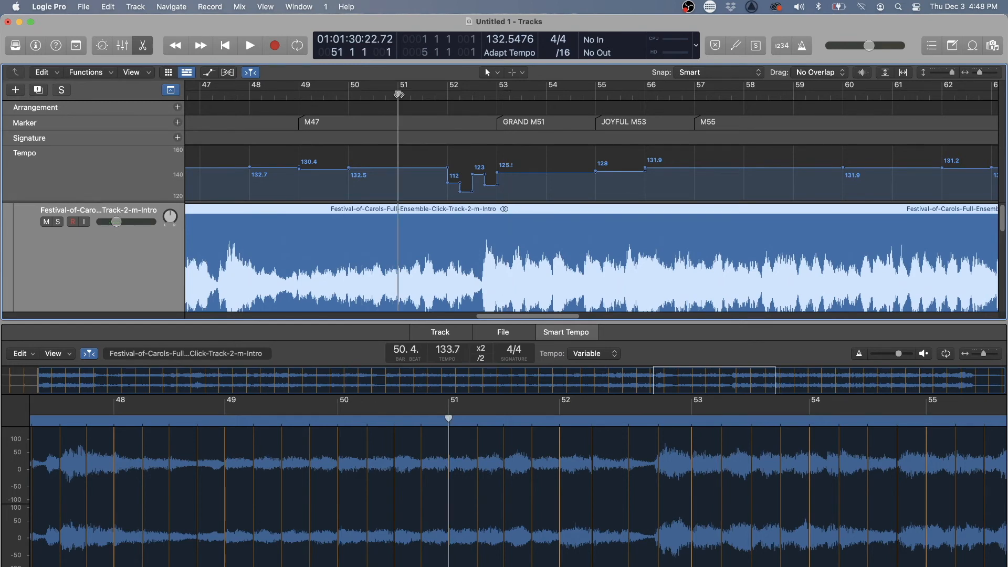
key("space")
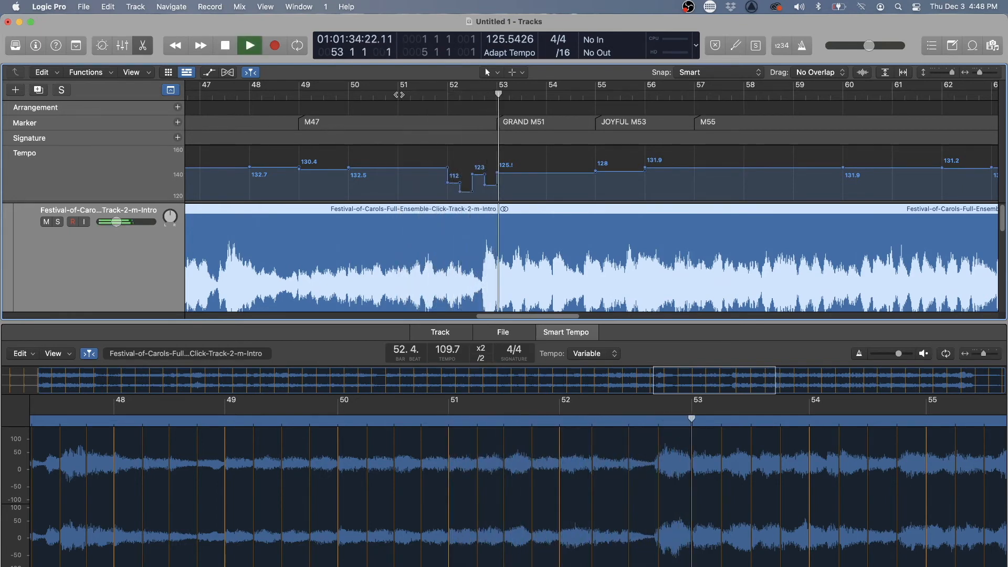
key("space")
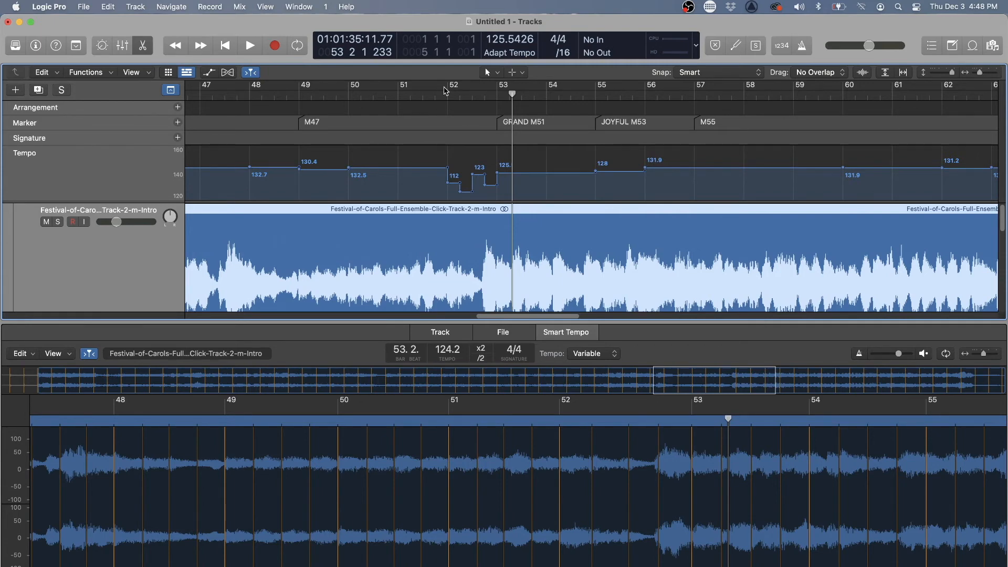
left_click(402, 95)
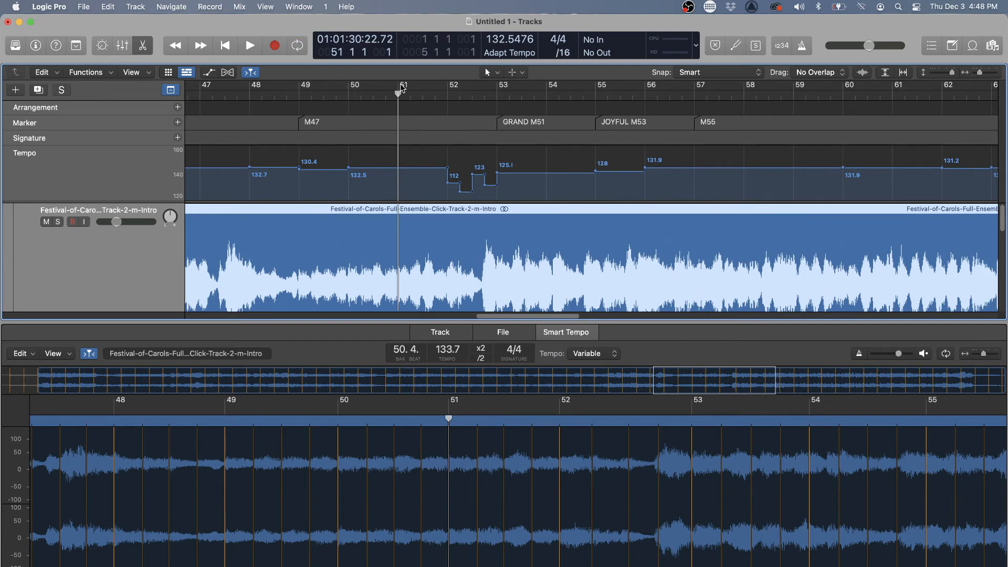
- Set a cycle range from bar 51 to bar 58 and play the slowdown through bar 52
mouse_move(402, 87)
left_mouse_down()
mouse_move(787, 87)
mouse_move(745, 87)
left_mouse_up()
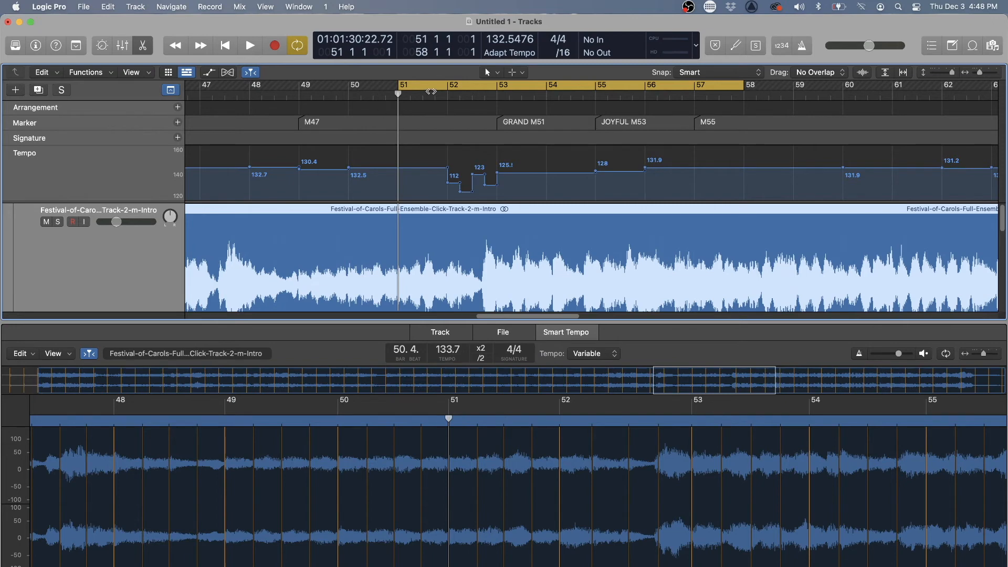
key("space")
key("space")
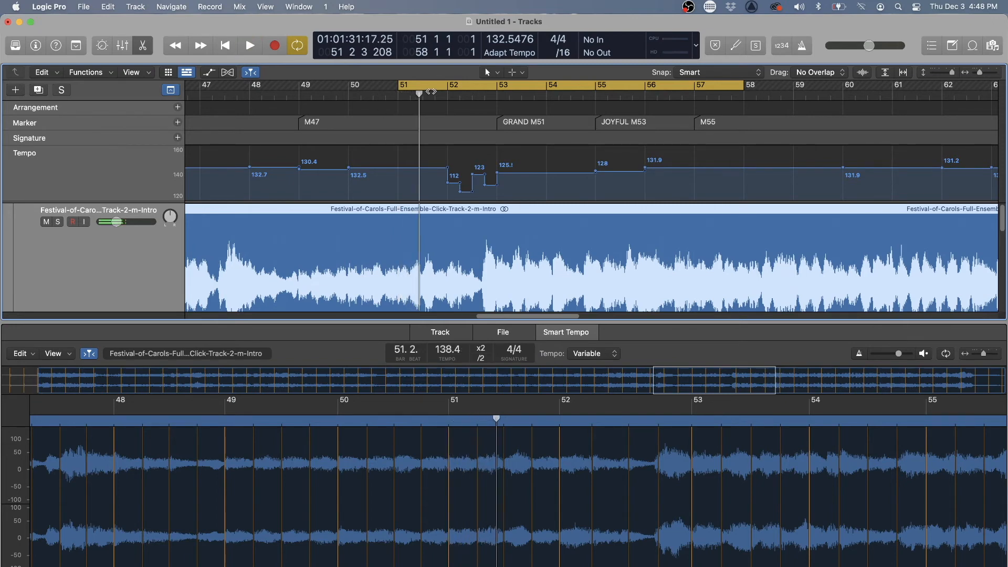
key("space")
key("space")
key("space")
key("space")
key("space")
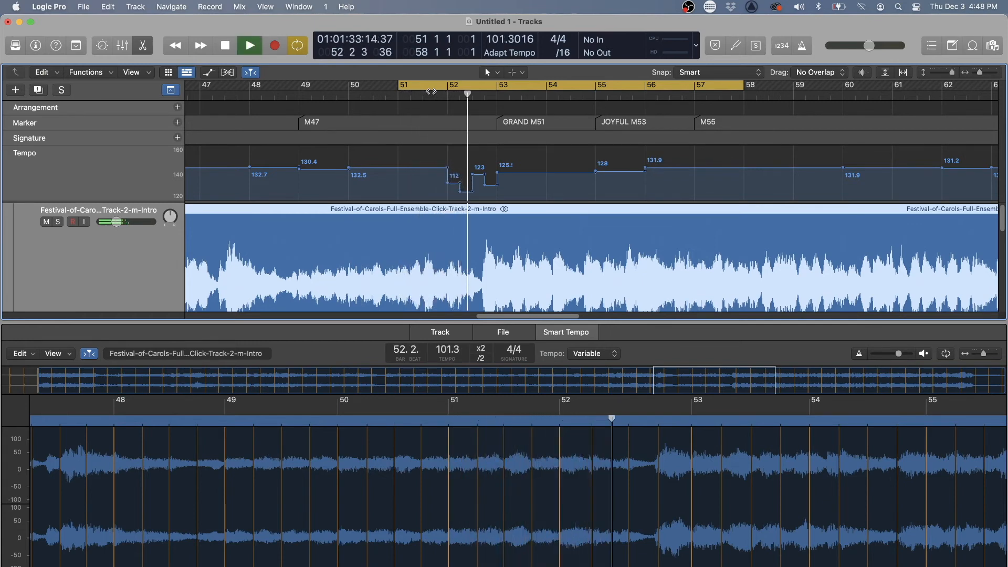
key("space")
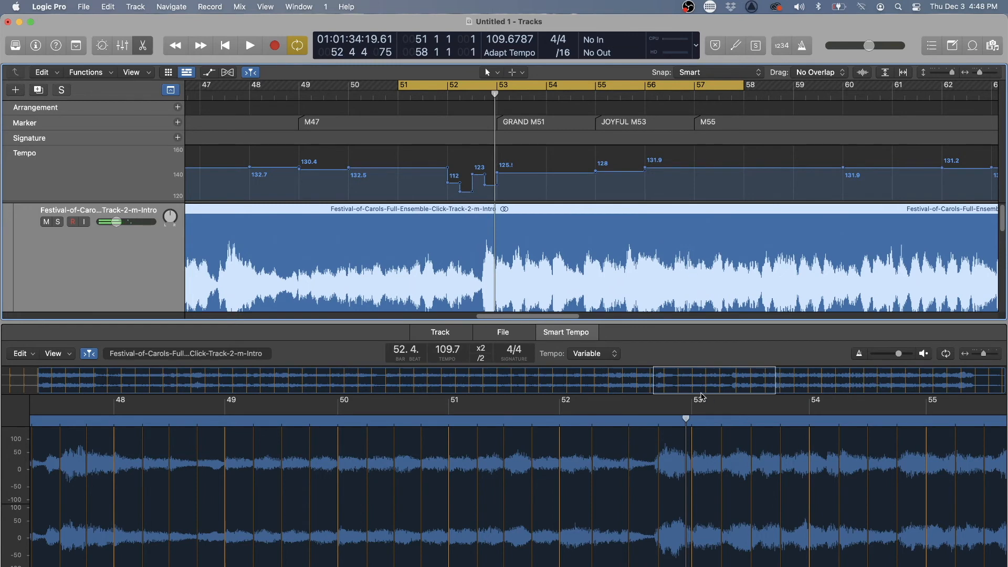
- Adjust the individual beat markers inside bar 52 to follow the slowdown, playing the passage to check them
left_click_drag(653, 464, 598, 464)
left_click_drag(657, 468, 596, 468)
mouse_move(592, 453)
left_mouse_down()
mouse_move(655, 466)
mouse_move(655, 454)
left_mouse_up()
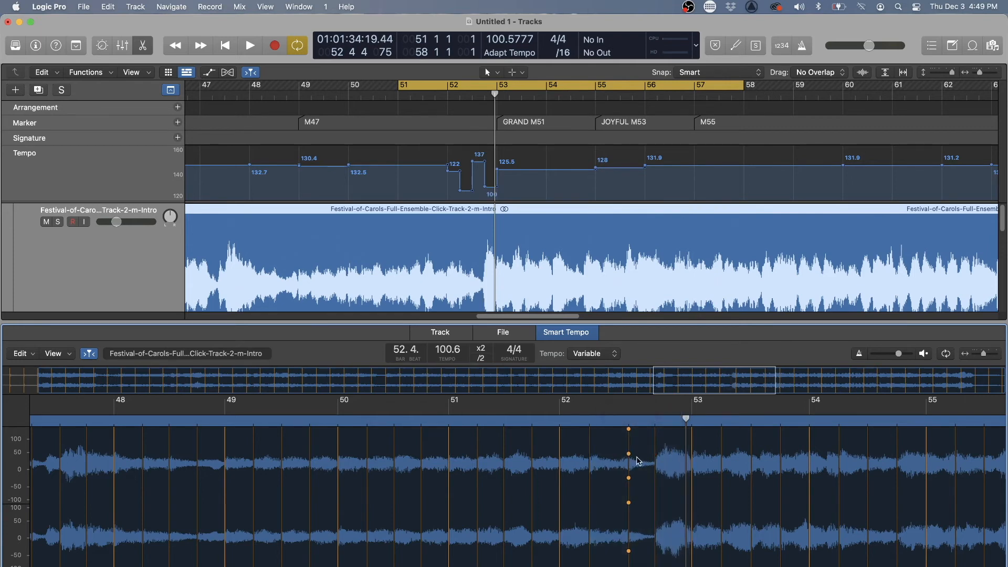
key("space")
mouse_move(638, 461)
left_mouse_down()
mouse_move(733, 465)
mouse_move(620, 462)
left_mouse_up()
key("space")
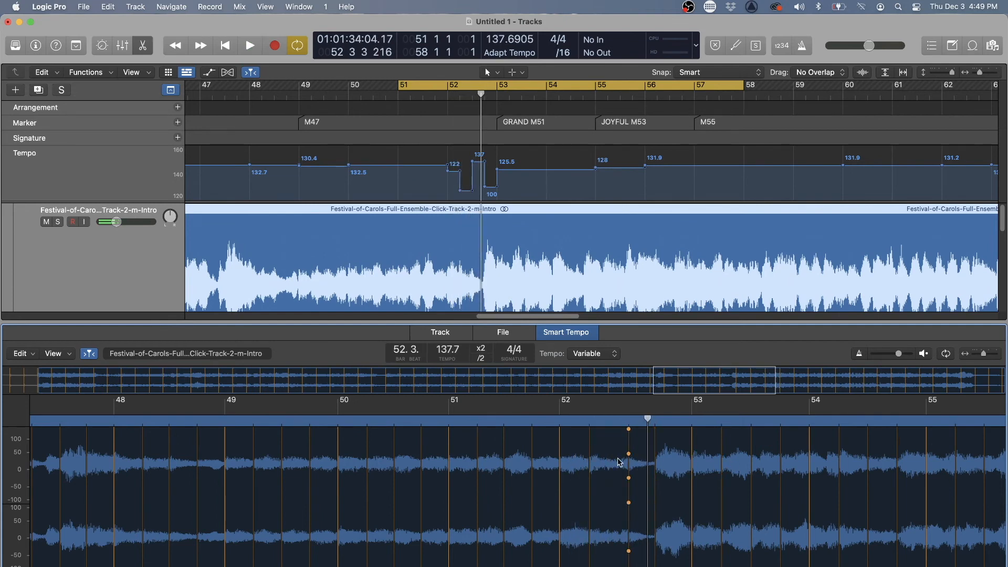
- Place the playhead at 52 2 4 54, move the beat 3 marker of bar 52 onto it, and play the passage into bar 53
left_click_drag(648, 421, 624, 429)
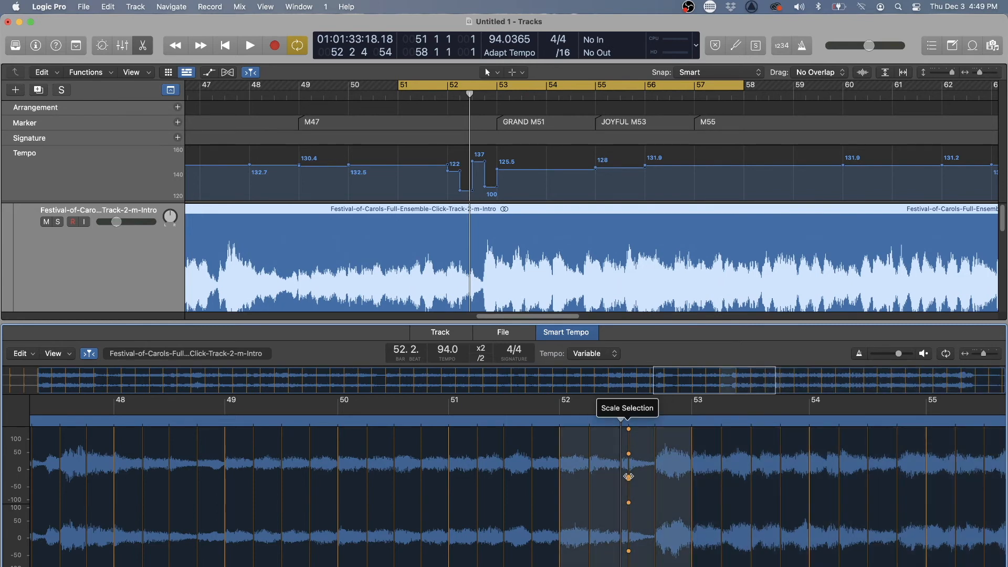
left_click_drag(628, 455, 621, 456)
key("space")
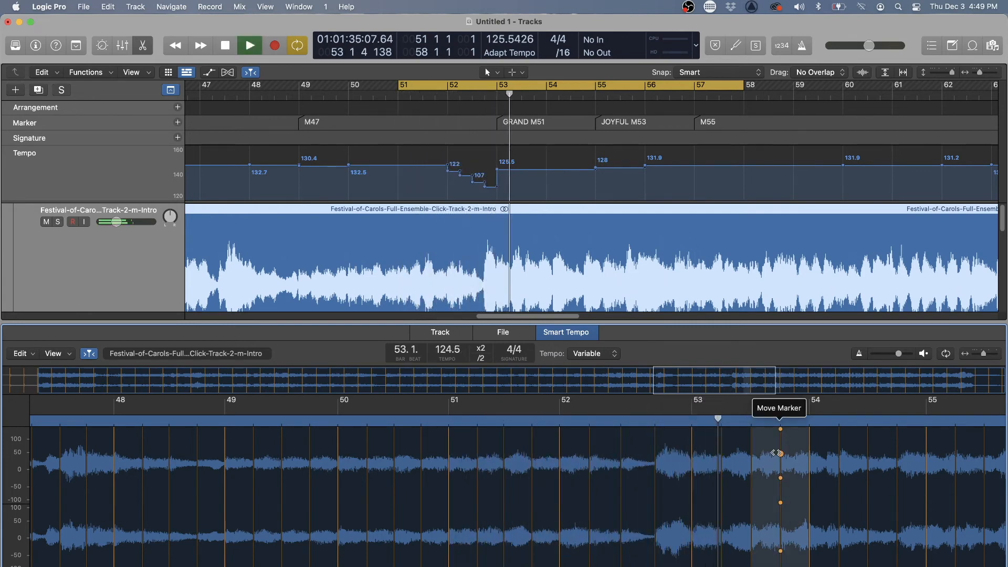
key("space")
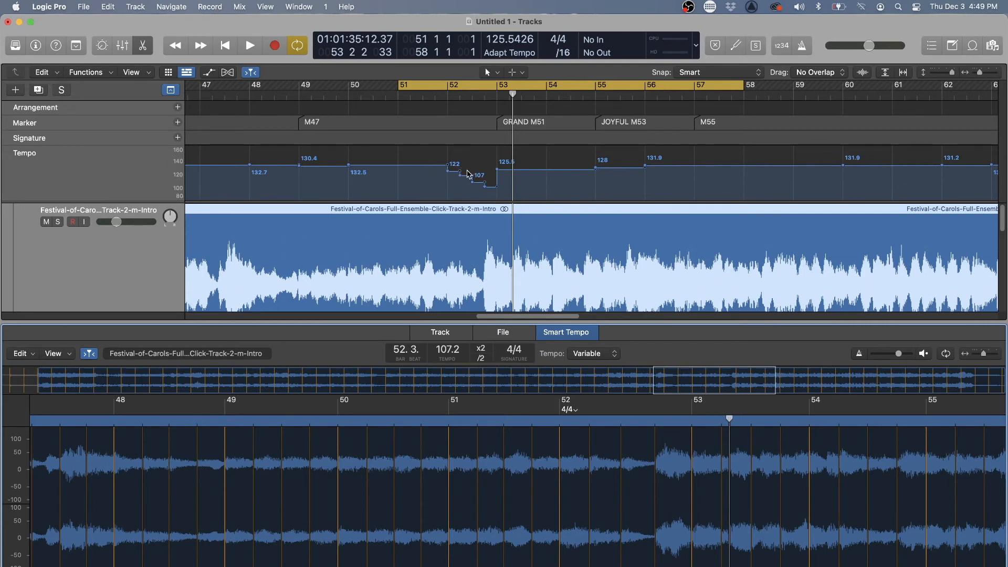
key("space")
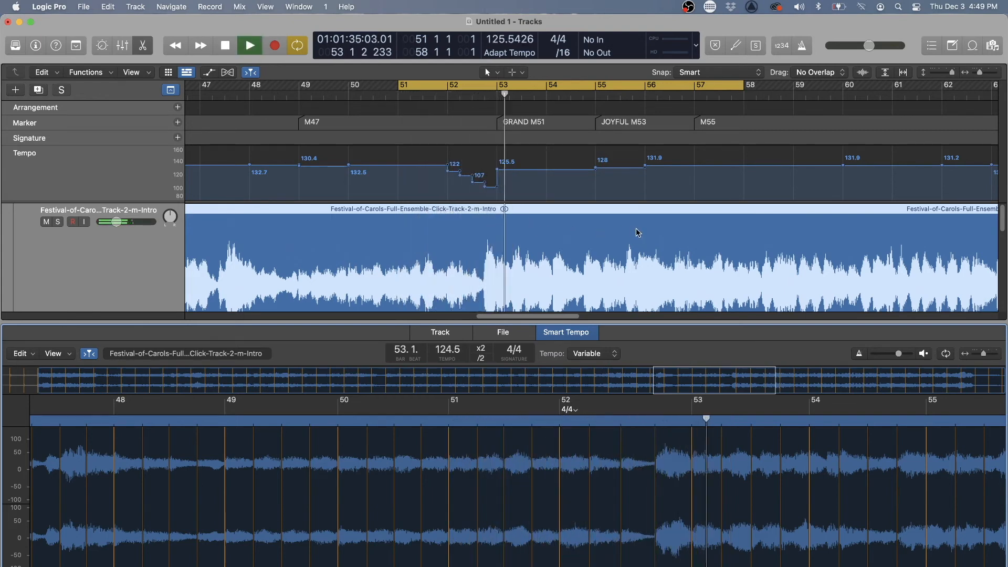
key("space")
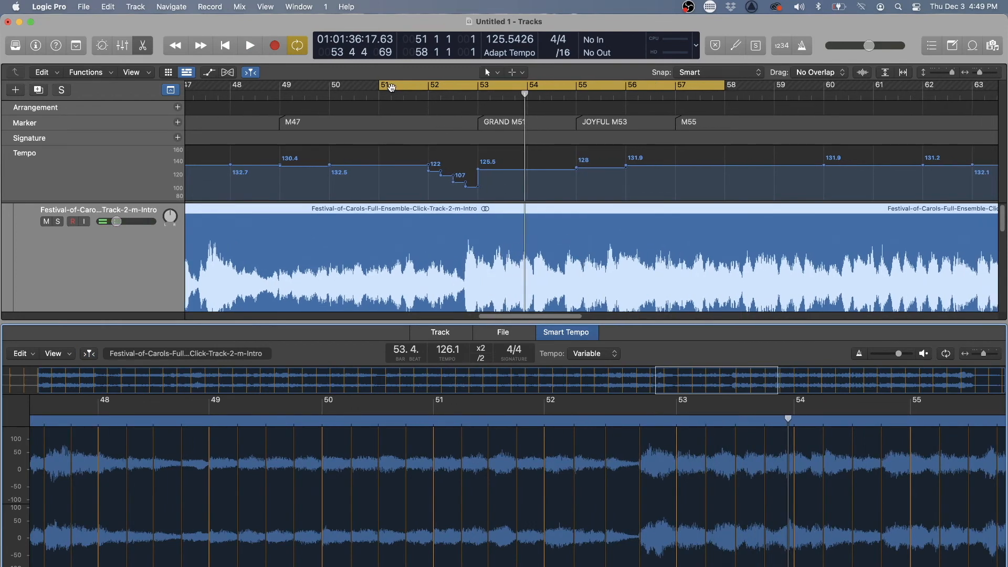
- Shift the cycle range to bars 52–59 and play into bar 54 to check its detected downbeat
left_click_drag(382, 85, 431, 85)
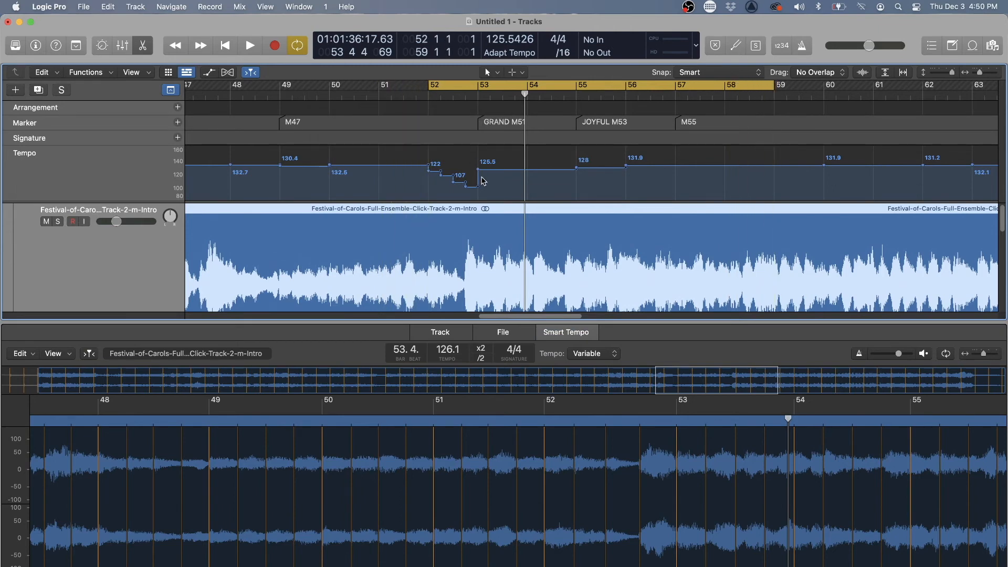
scroll(604, 389, "right", 5)
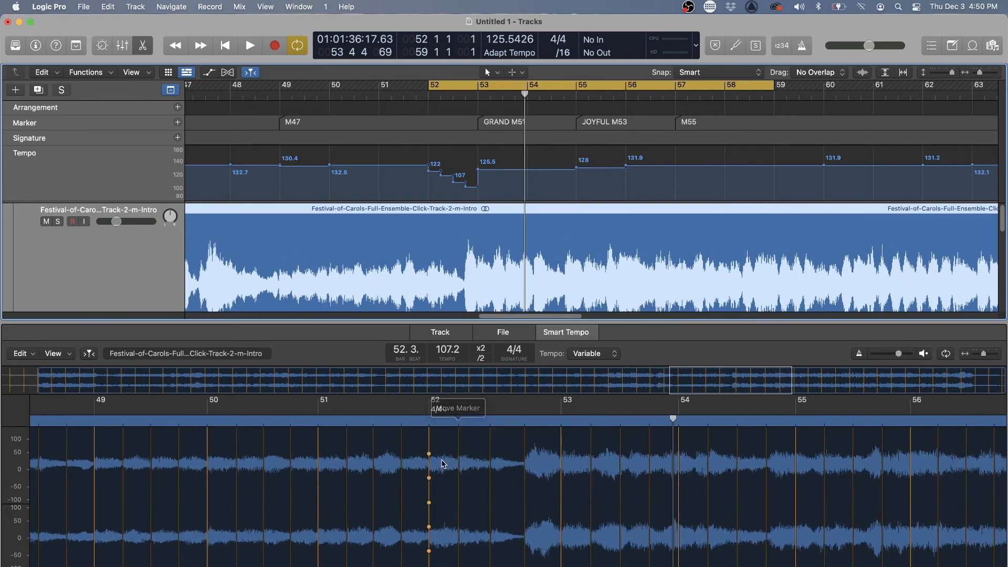
scroll(695, 452, "right", 7)
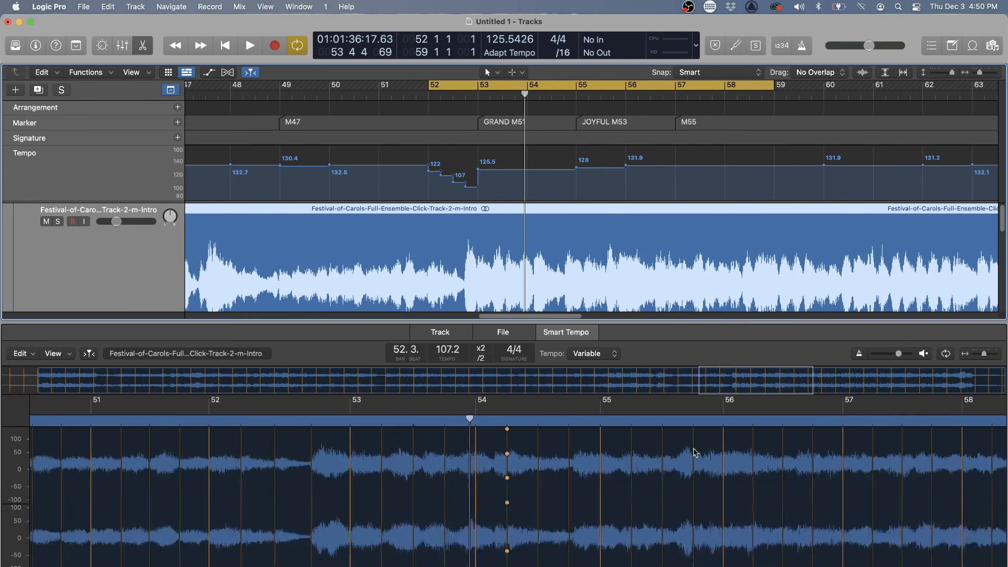
key("space")
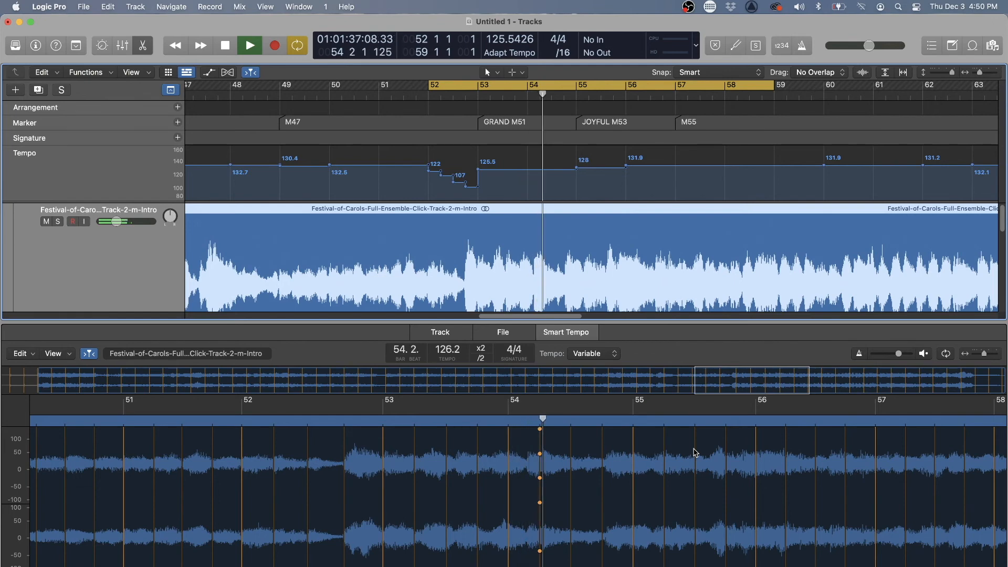
key("space")
- Place the playhead at 54 1 3 87, move the bar 54 downbeat marker onto it with Scale Left, Move Right, and play the result
left_click_drag(561, 419, 528, 437)
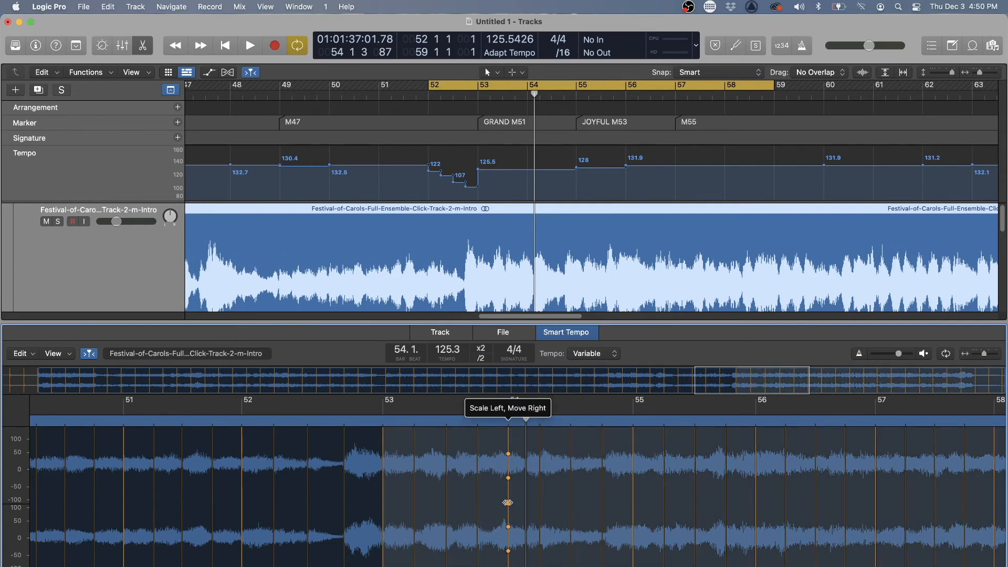
left_click_drag(508, 502, 526, 503)
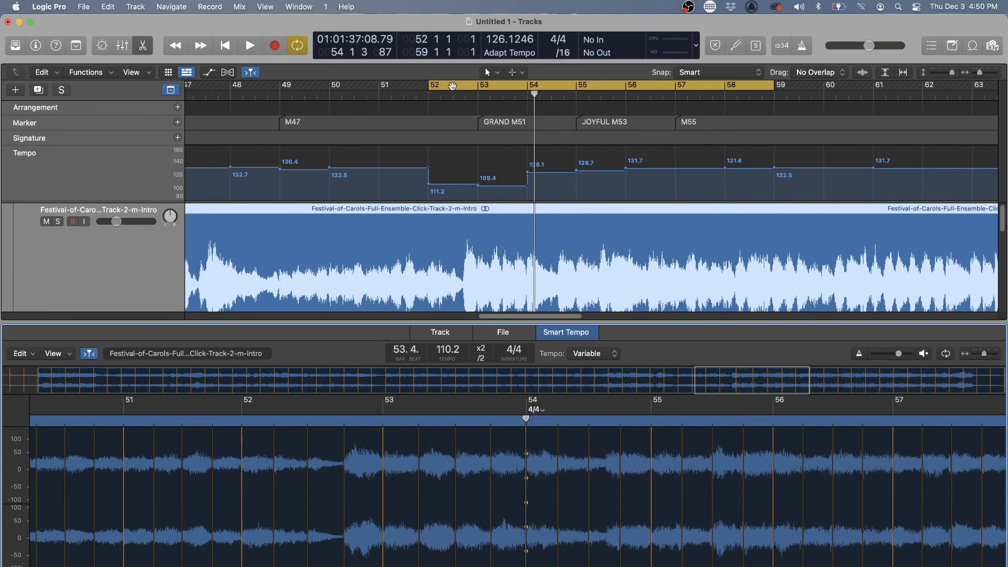
key("space")
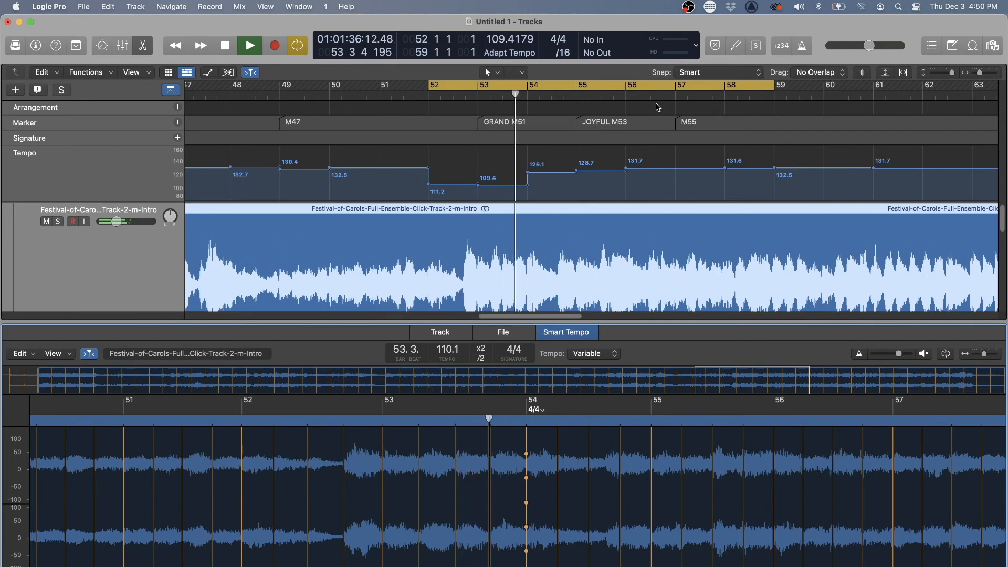
key("space")
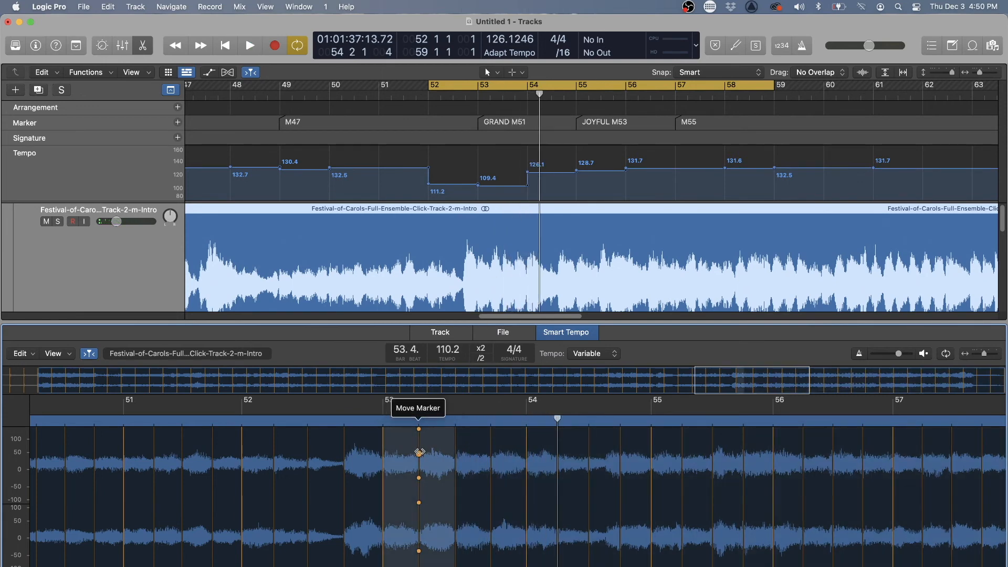
- Fine-tune the beat markers inside bar 53 with Move Marker and play the passage up to bar 55
left_click_drag(419, 454, 458, 454)
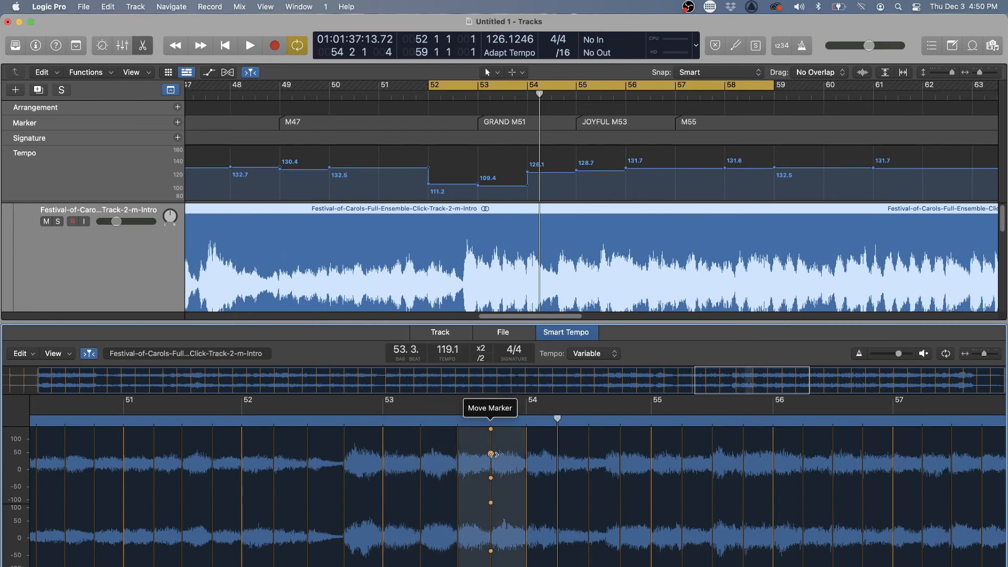
key("space")
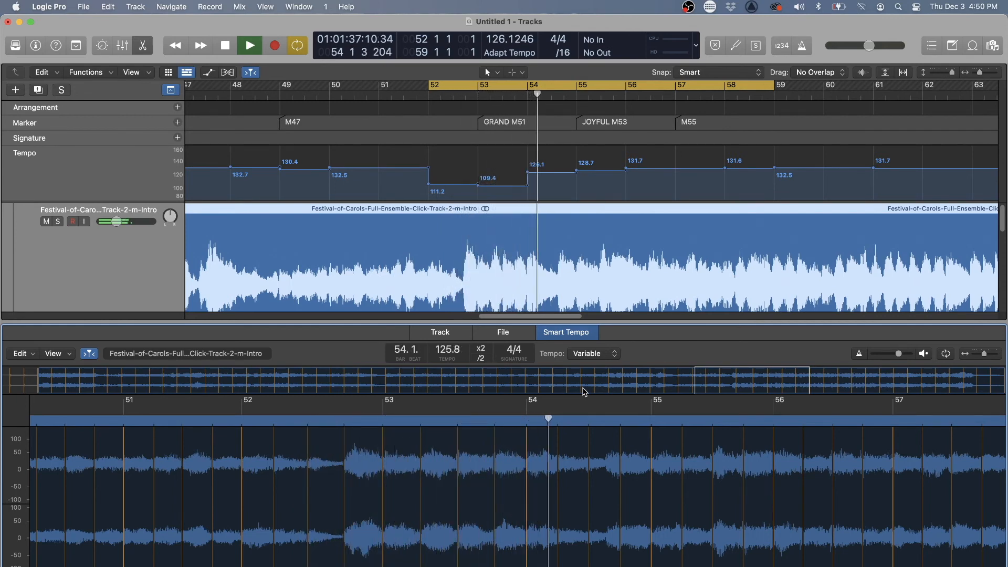
key("space")
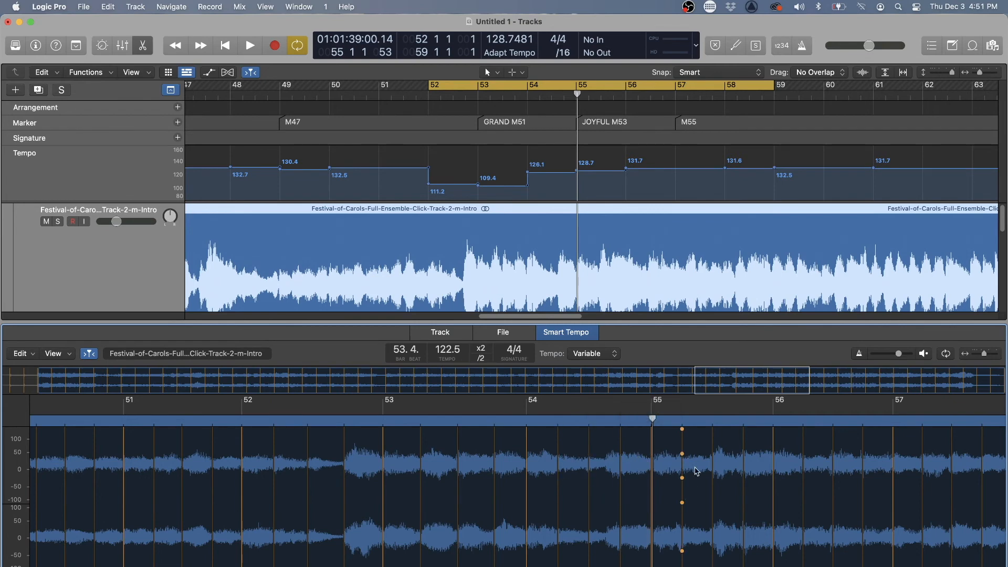
- Shift the cycle range to bars 53–60 and play into bar 55 to check the JOYFUL M53 downbeat
left_click_drag(431, 85, 484, 85)
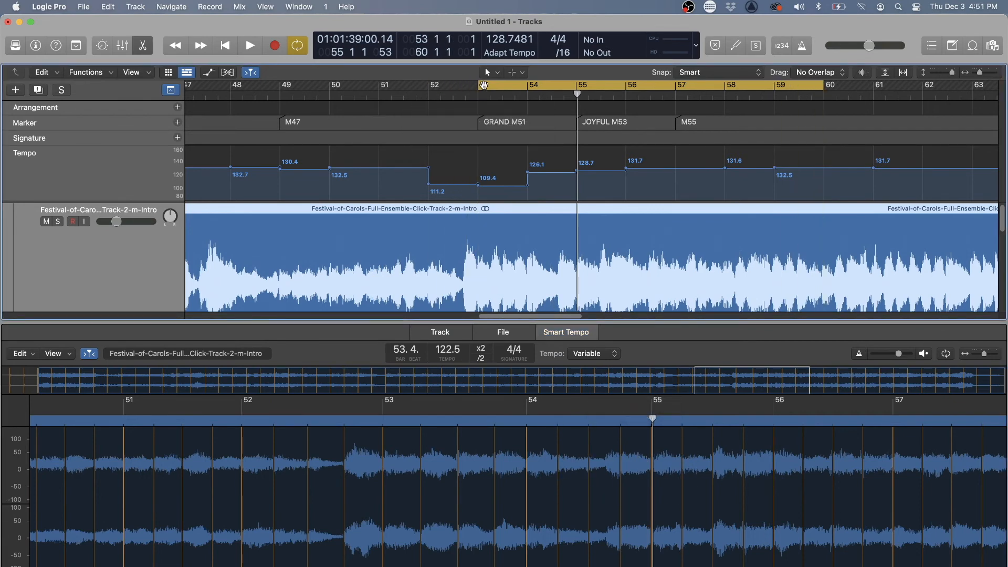
key("space")
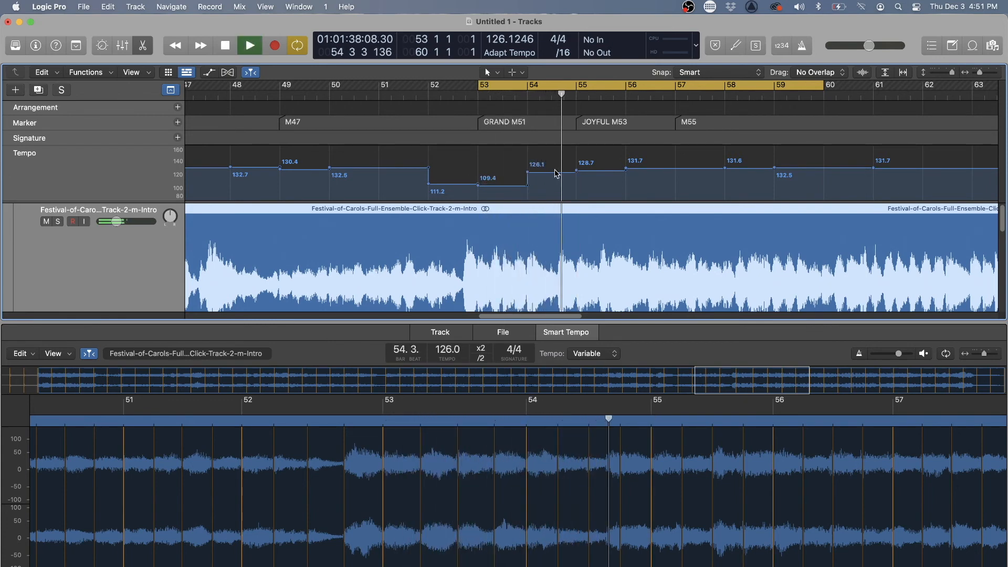
key("space")
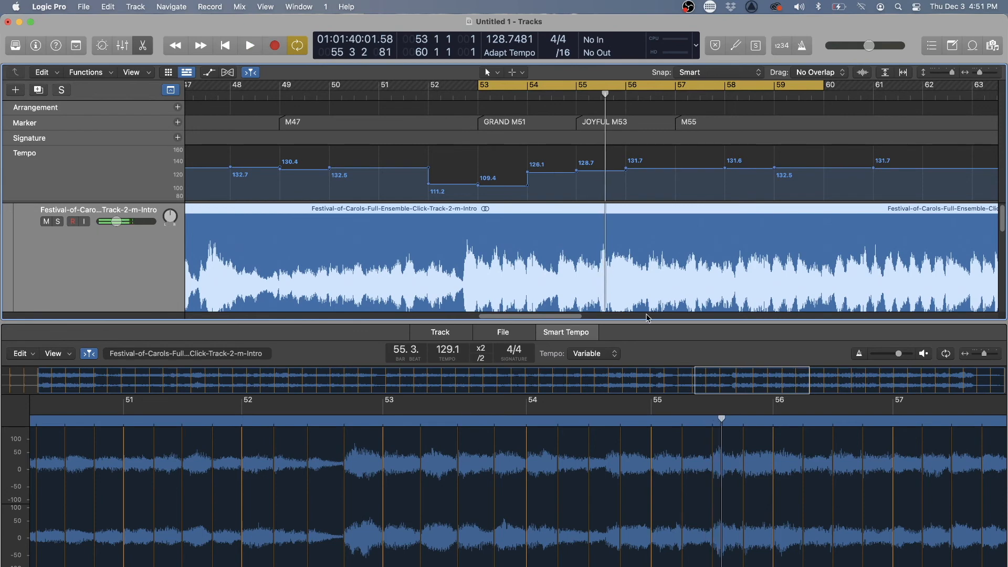
- Place the playhead at 55 3 1 56, move the bar 55 downbeat marker onto it with Scale Left, Move Right, and play the result
left_click_drag(722, 419, 715, 420)
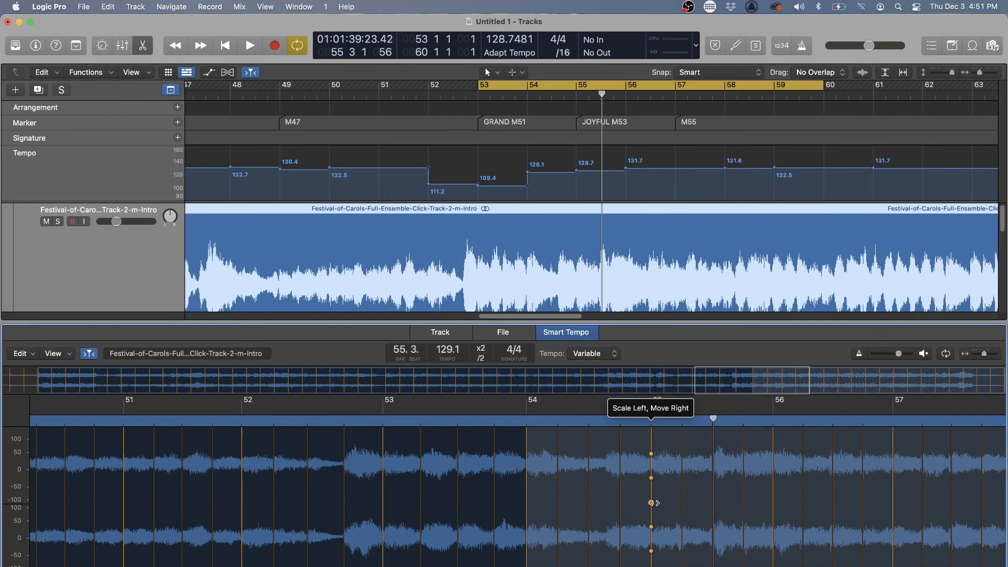
left_click_drag(651, 503, 713, 503)
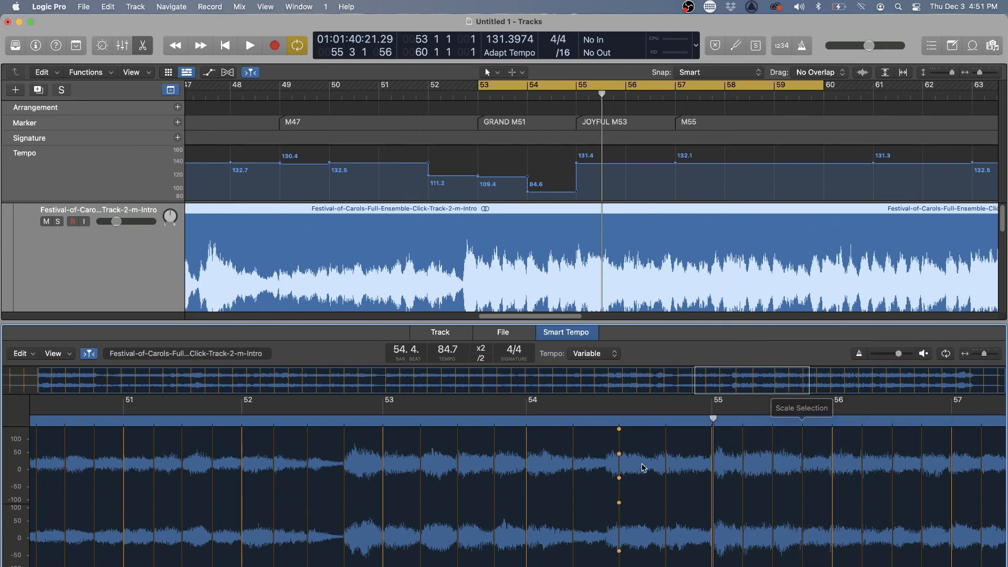
key("space")
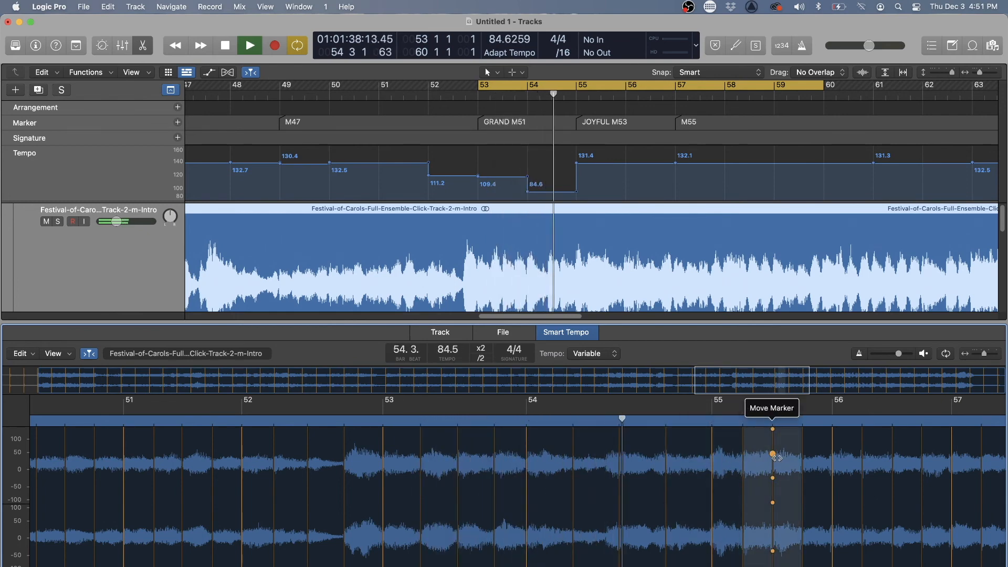
key("space")
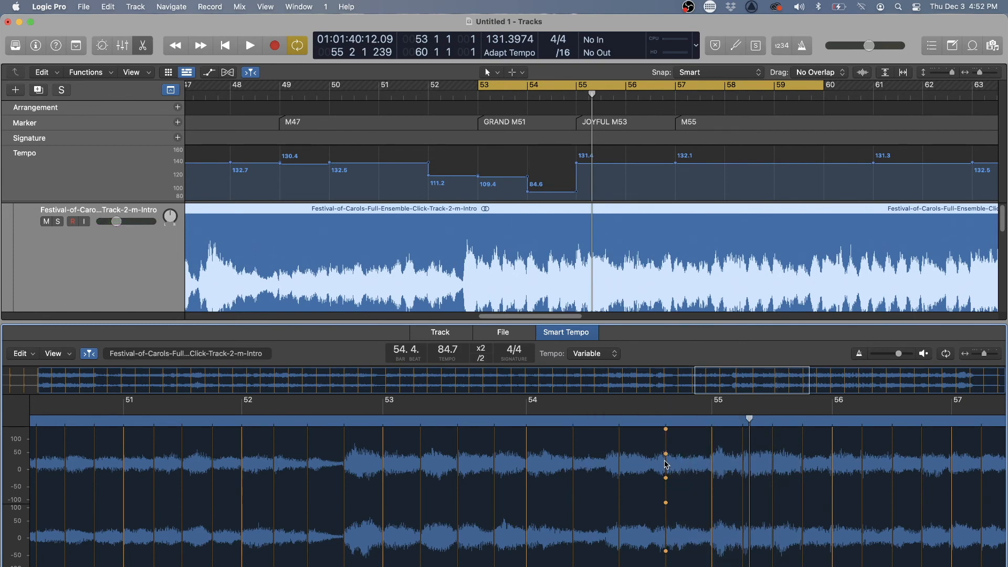
- Shift the markers of beats 4, 3 and 2 in bar 54 slightly earlier and play the cycle from bar 54 into bar 55
left_click_drag(665, 456, 573, 458)
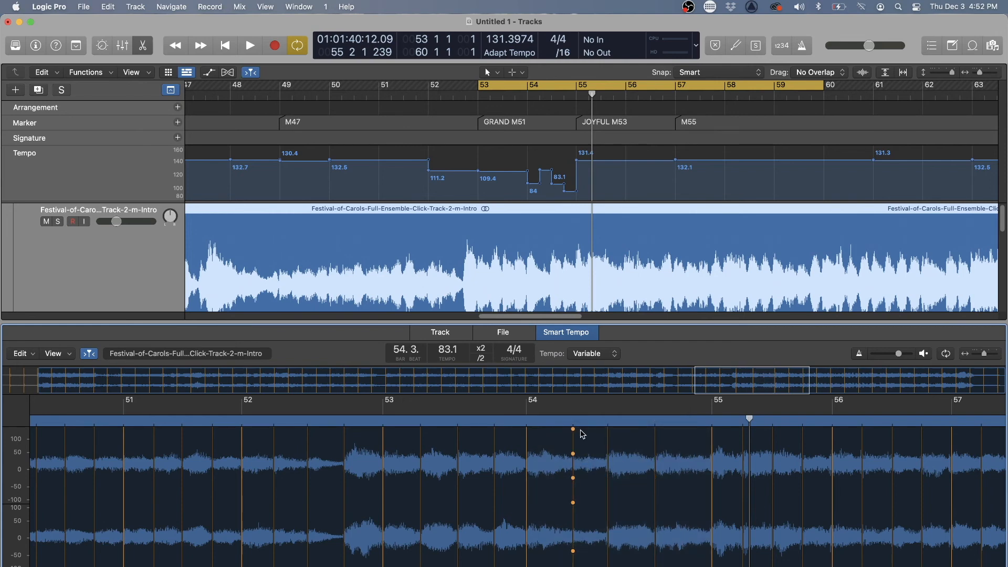
left_click(572, 455)
left_click_drag(572, 455, 564, 455)
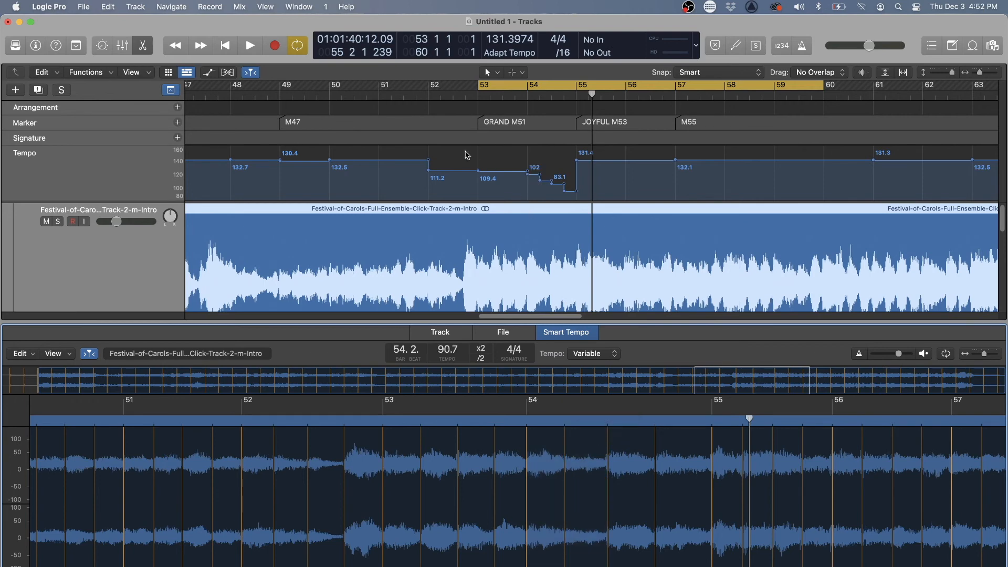
left_click_drag(475, 89, 528, 91)
key("space")
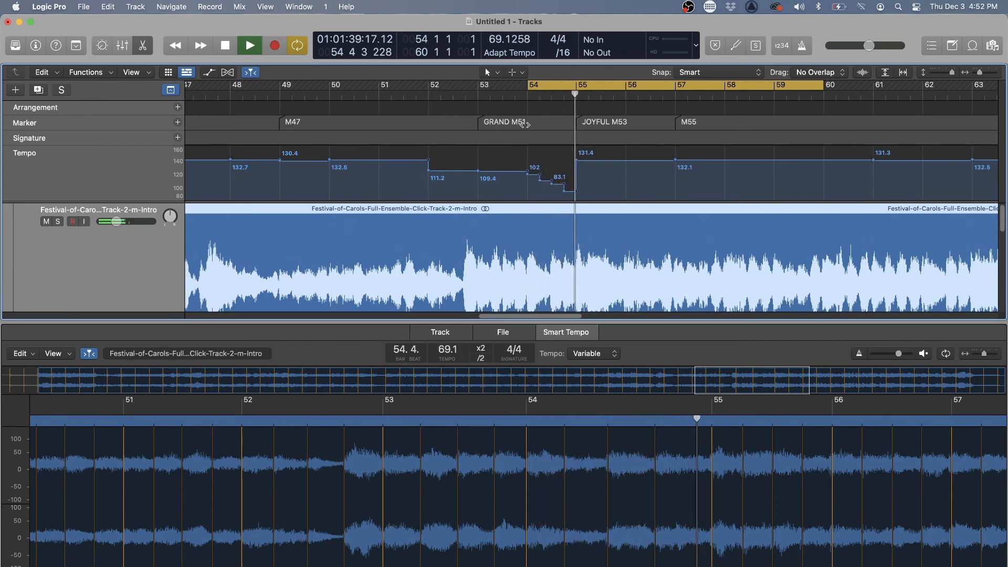
key("space")
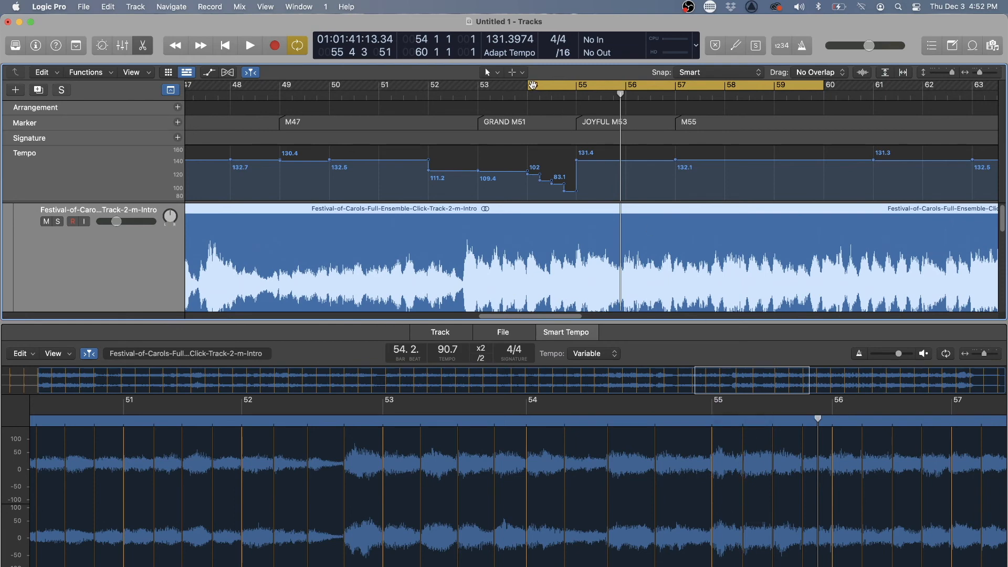
- Extend the cycle range back to bar 51 and play through the ritardando up to bar 57
left_click_drag(530, 86, 378, 96)
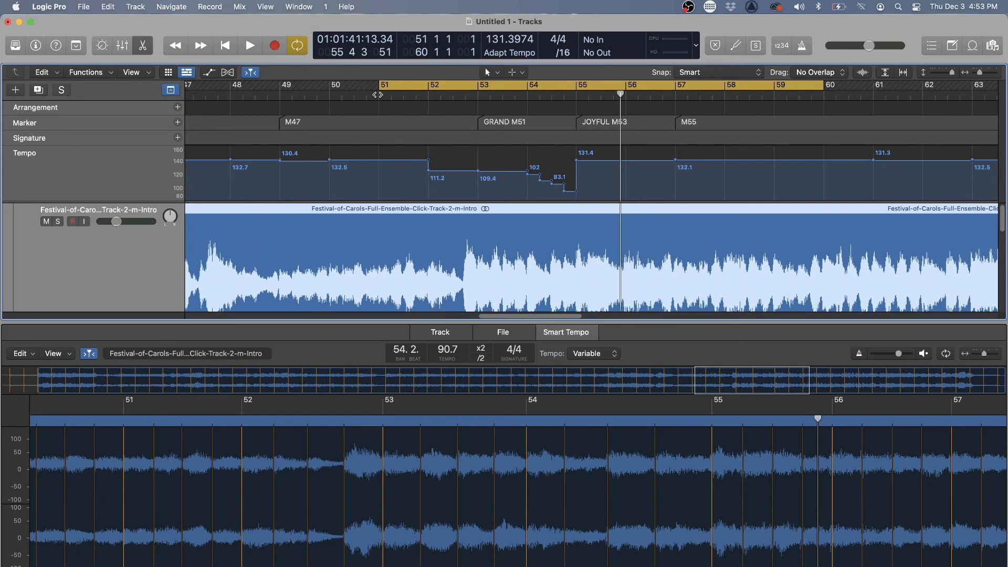
key("space")
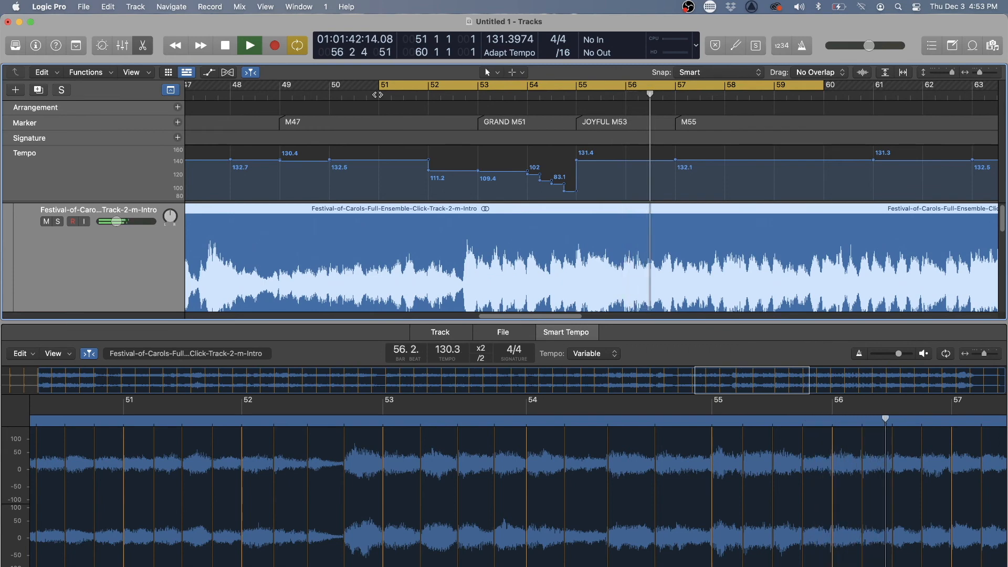
key("space")
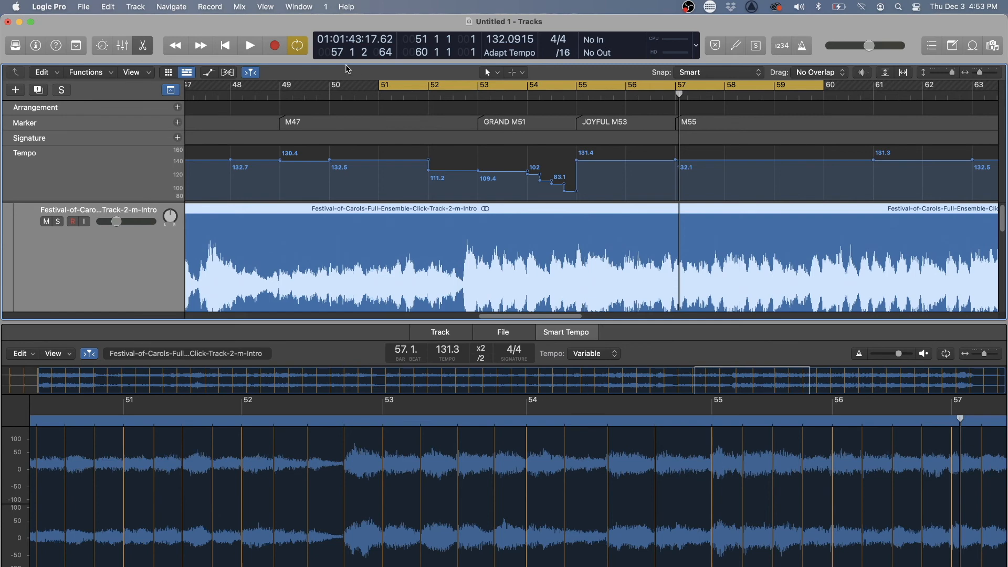
- Turn off cycle mode and place the playhead at bar 44 on the M42 marker
left_click(298, 46)
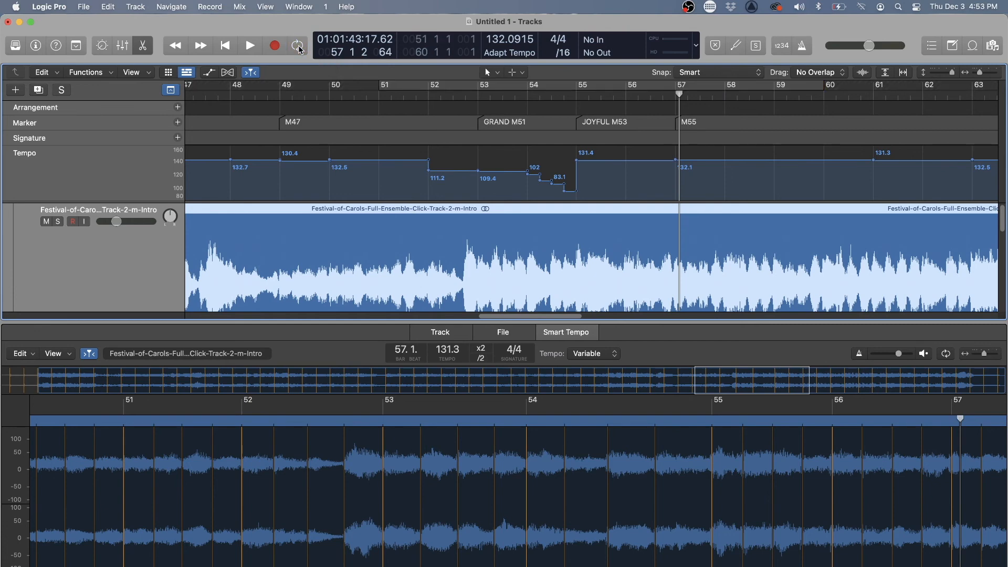
scroll(351, 137, "down", 5)
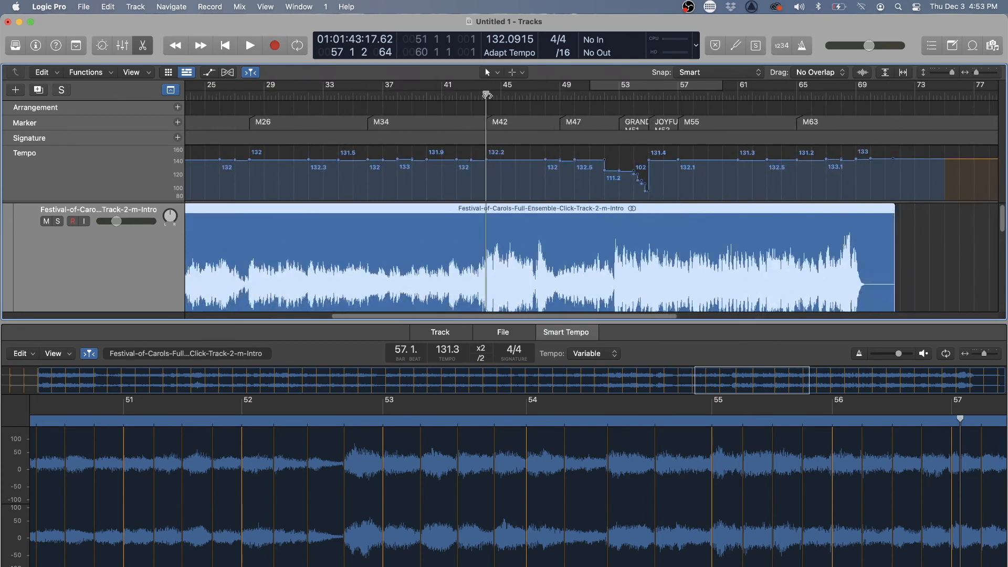
left_click(487, 96)
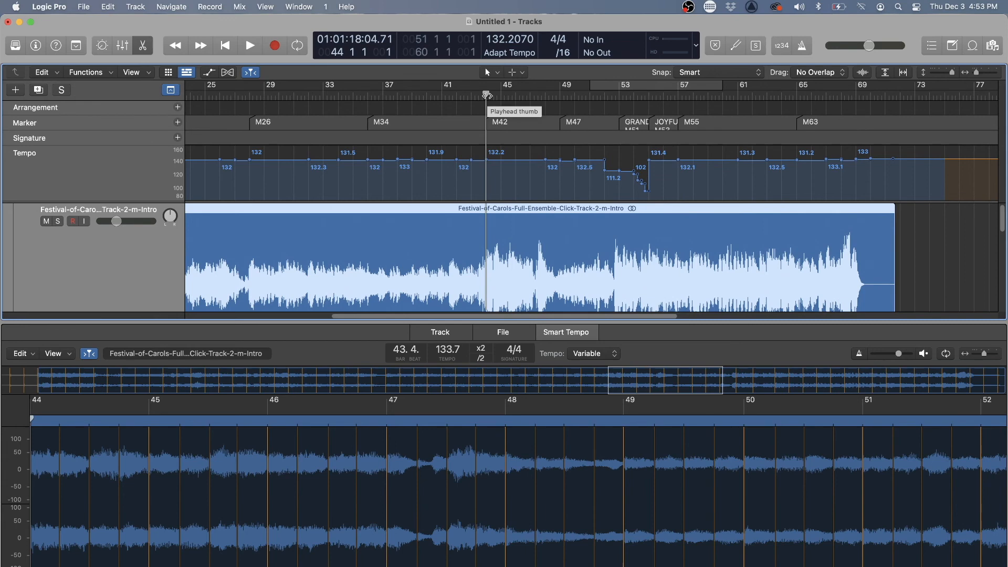
- Zoom the tracks area in horizontally around bar 44 and close the Smart Tempo editor
key("super+Right")
key("super+Right")
key("super+Right")
key("super+Right")
key("super+Right")
key("super+Right")
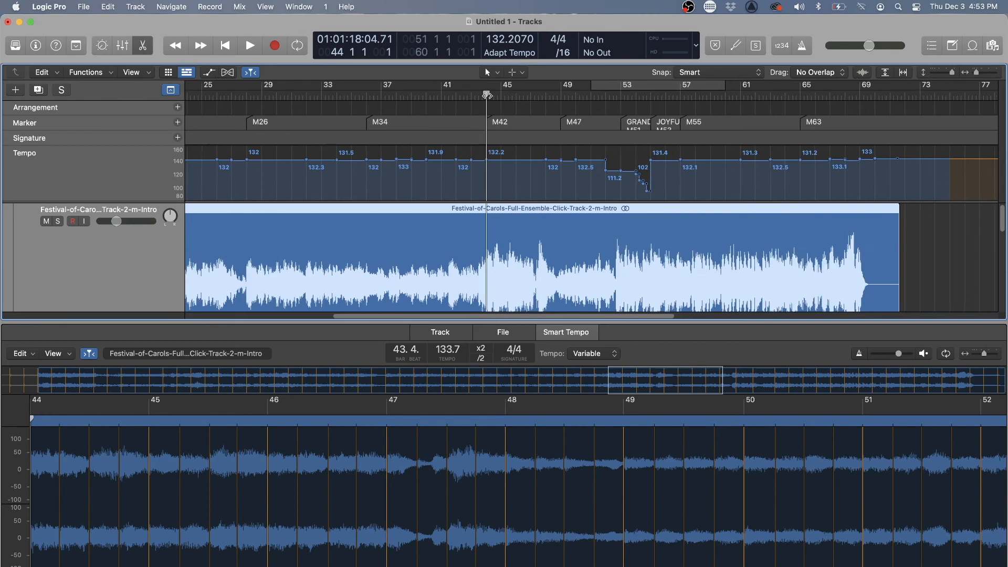
left_click(142, 47)
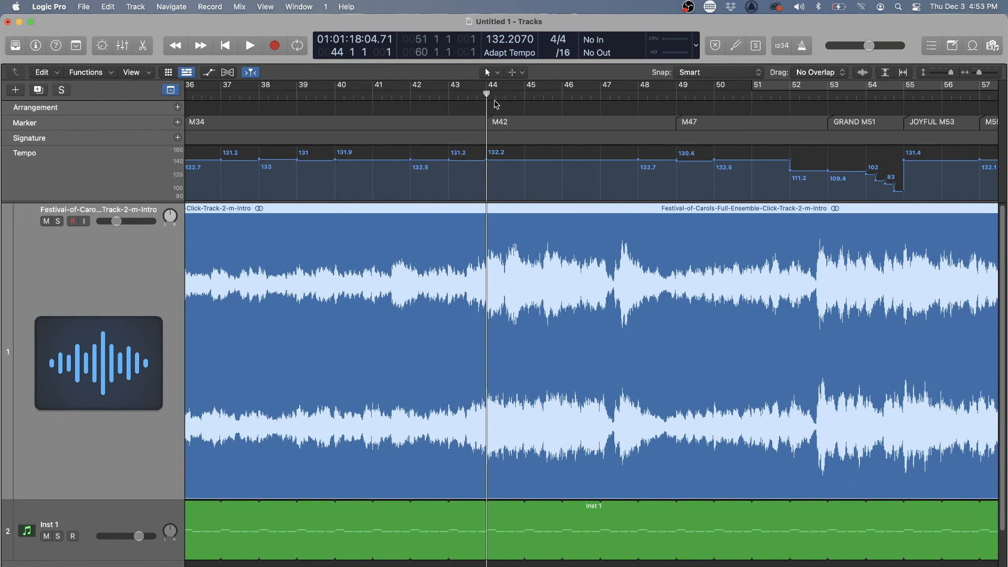
- Play from bar 42 across the M42 marker to check the click, and return the playhead to bar 44
left_click(525, 94)
left_click(486, 97)
left_click_drag(486, 95, 411, 95)
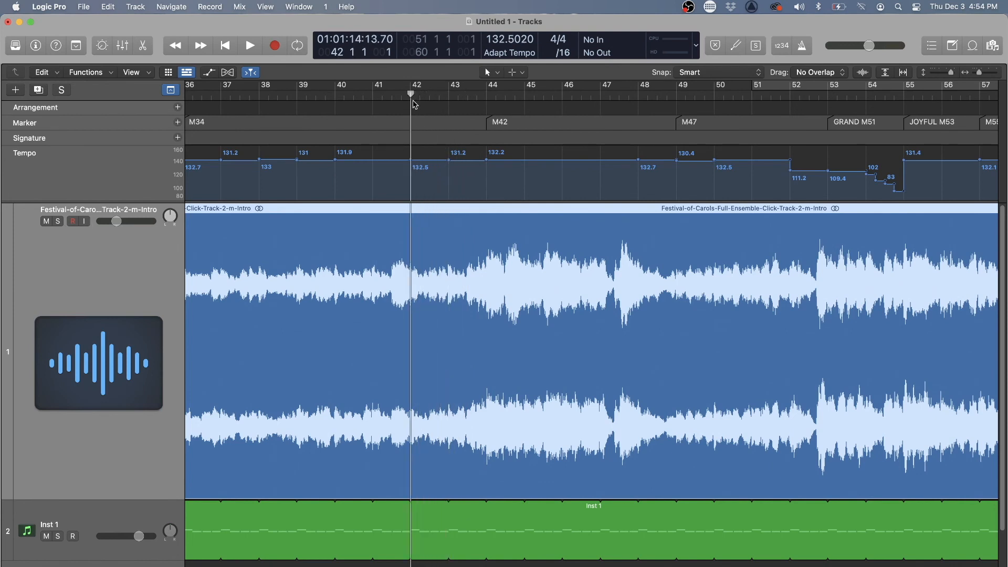
key("space")
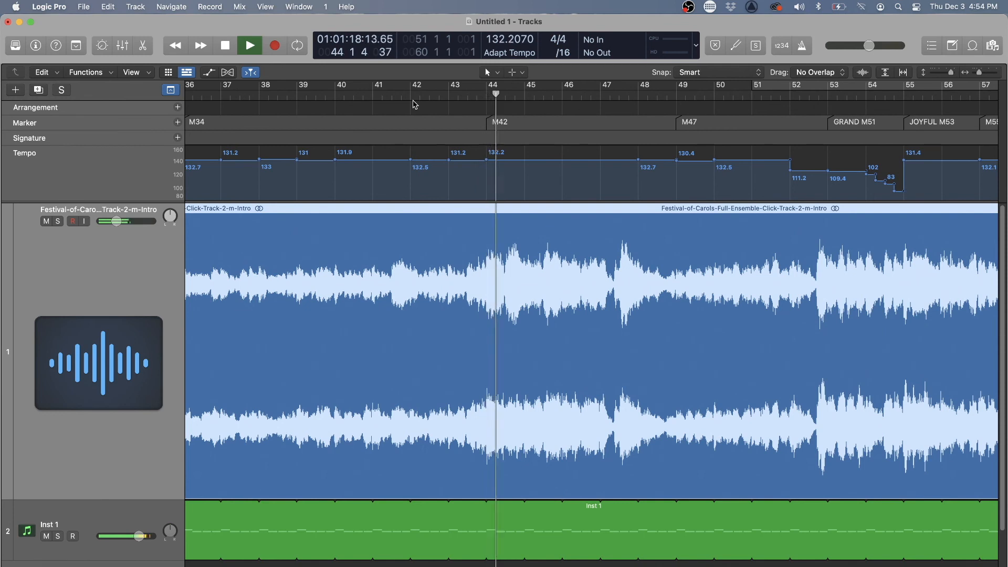
key("space")
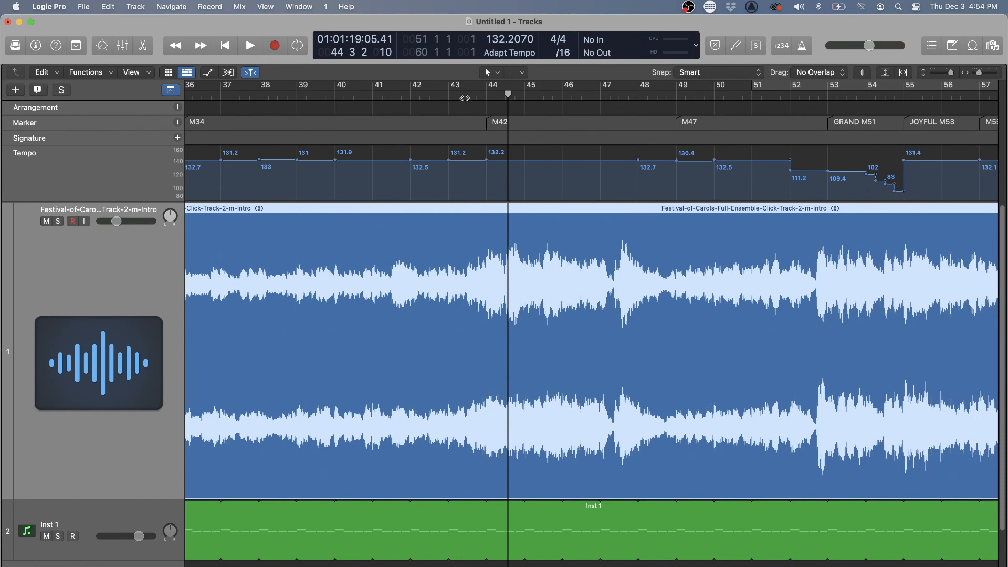
left_click_drag(508, 95, 488, 96)
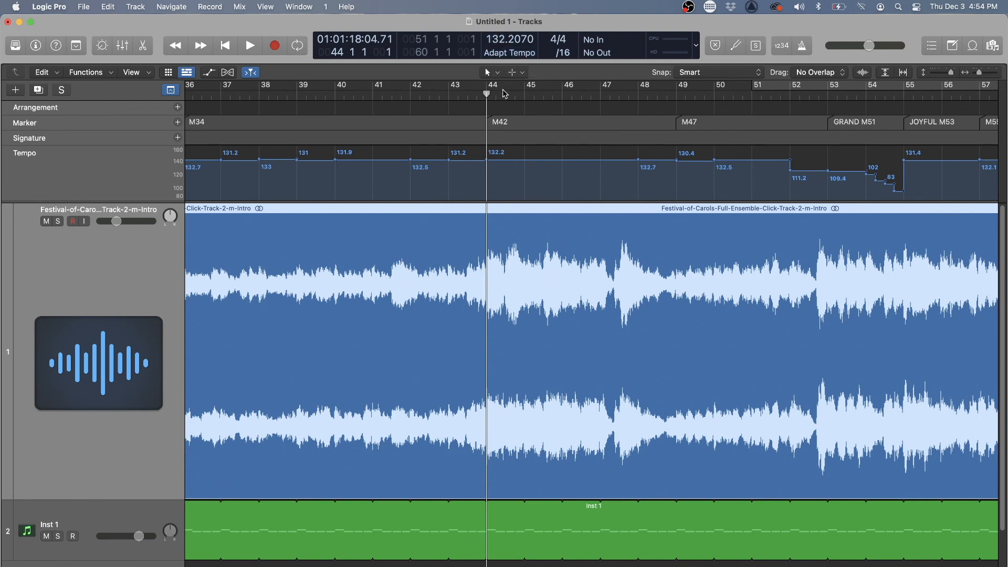
- Add Varispeed to the custom LCD display of the control bar and play from bar 44 at normal speed
left_click(697, 48)
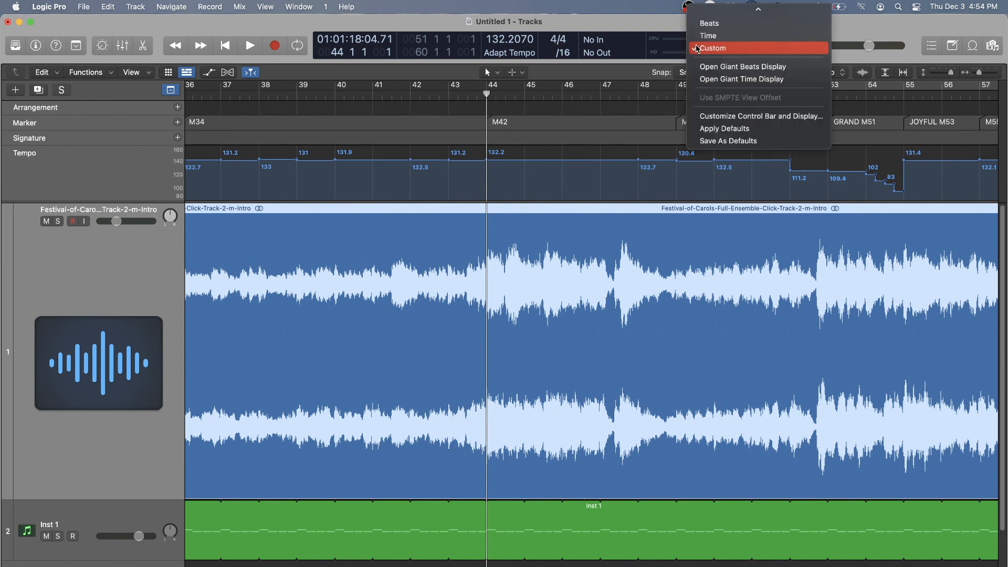
left_click(697, 48)
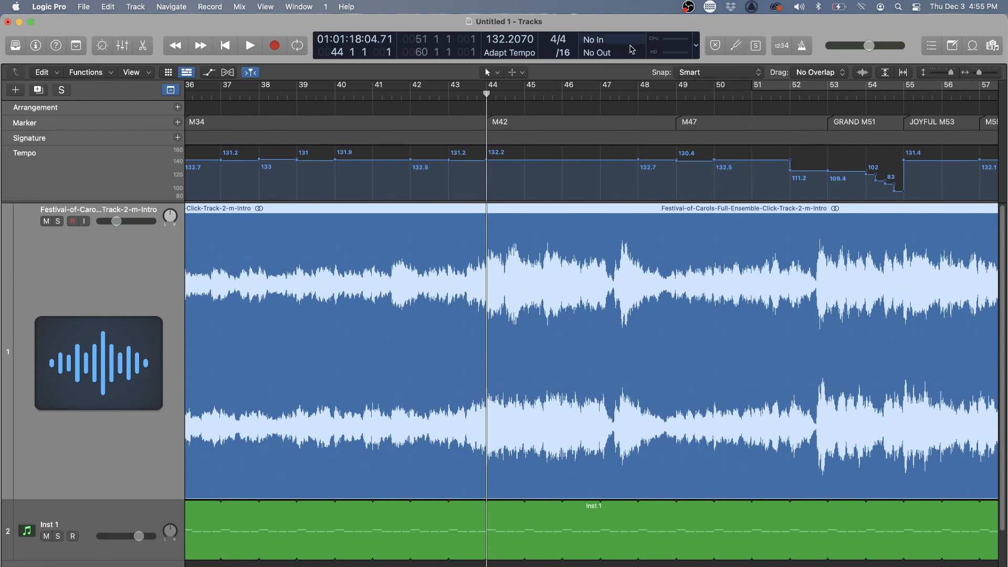
left_click(697, 48)
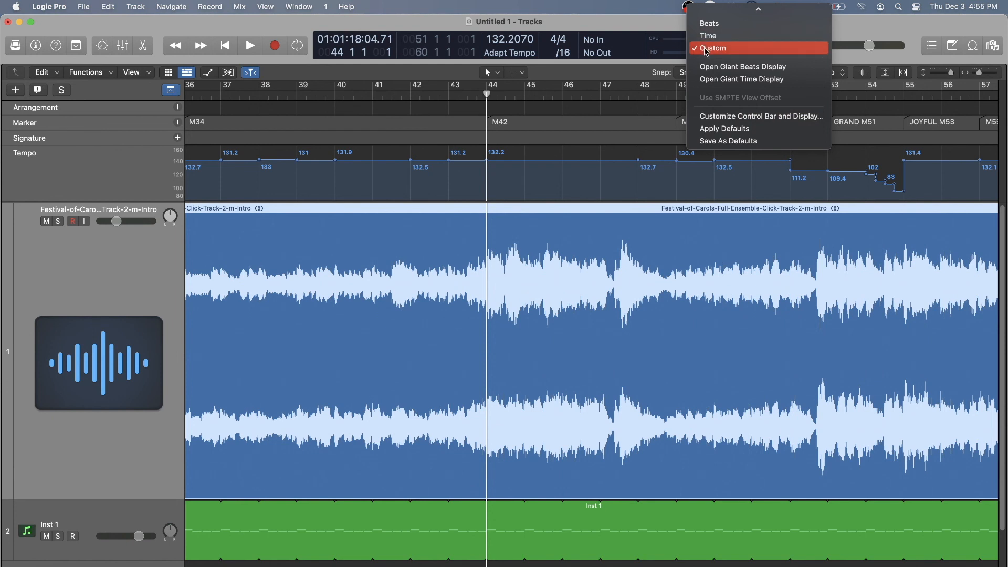
left_click(719, 120)
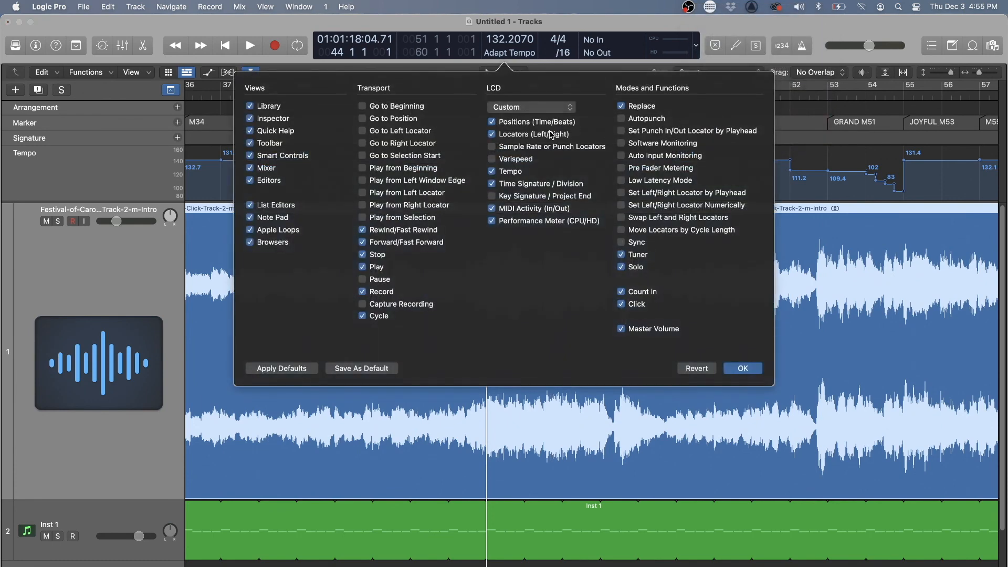
left_click(492, 159)
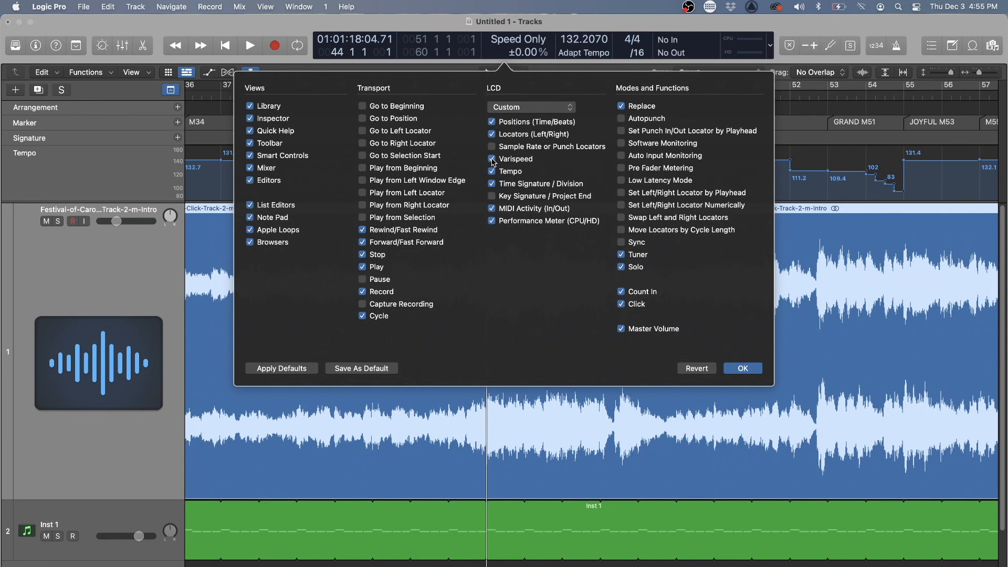
left_click(741, 373)
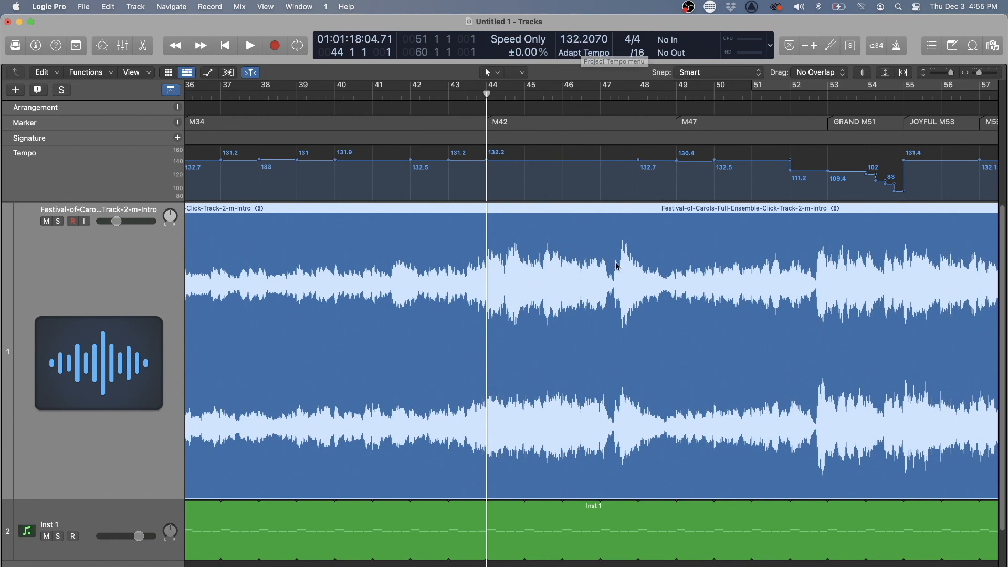
key("space")
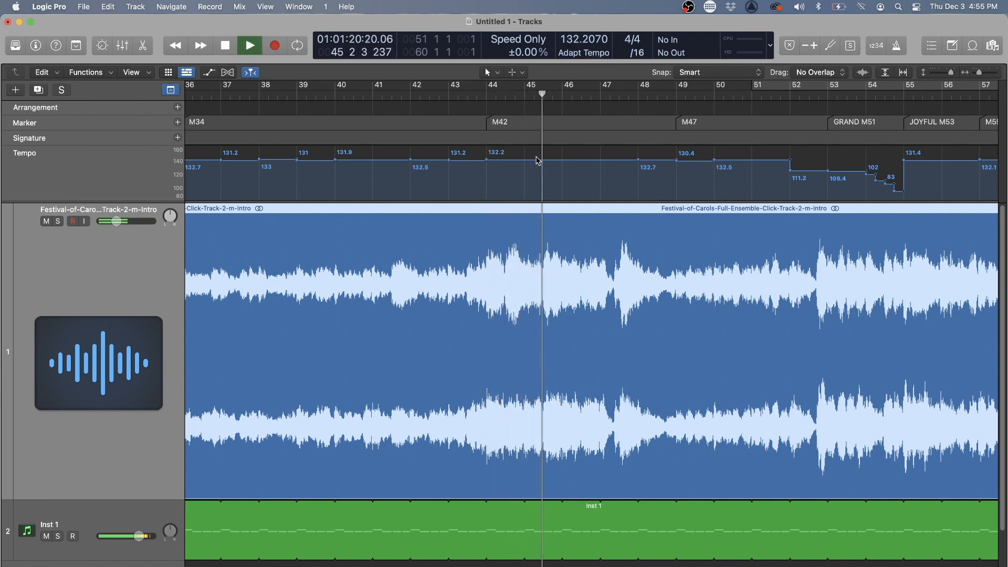
key("space")
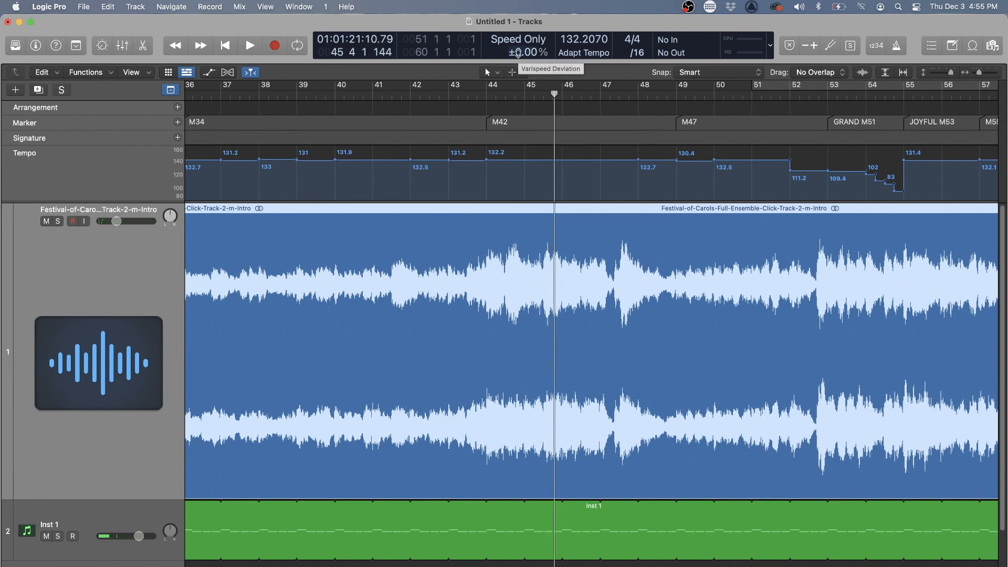
- Set Varispeed to -25.00% and play the project from bar 42 past the M42 marker
left_click_drag(515, 52, 516, 93)
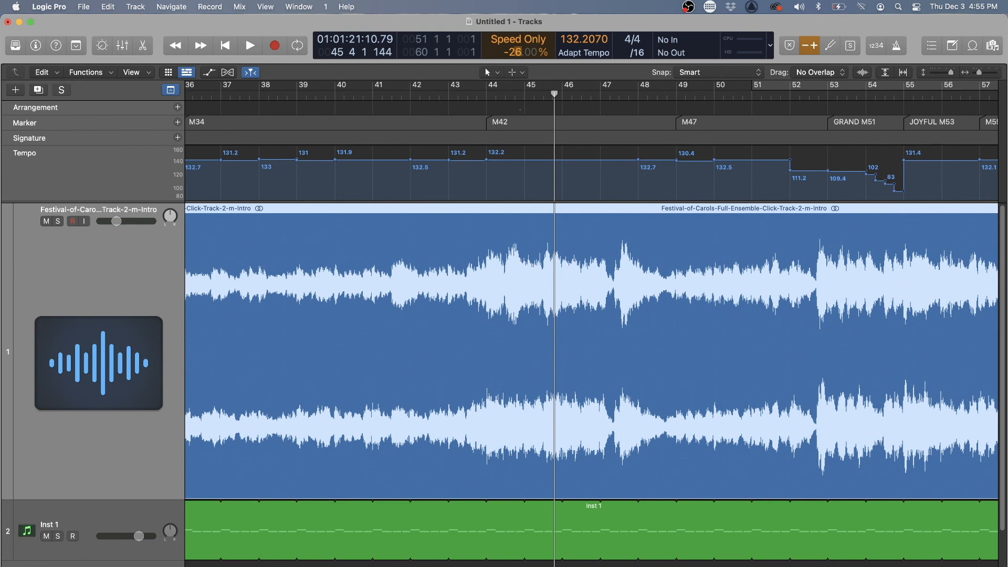
left_click_drag(515, 93, 520, 105)
left_click(412, 95)
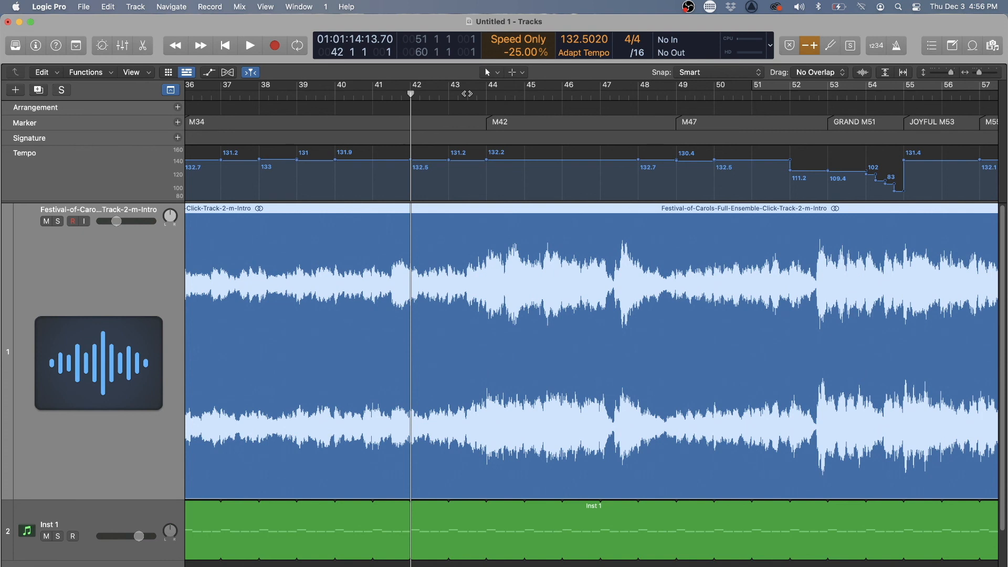
key("space")
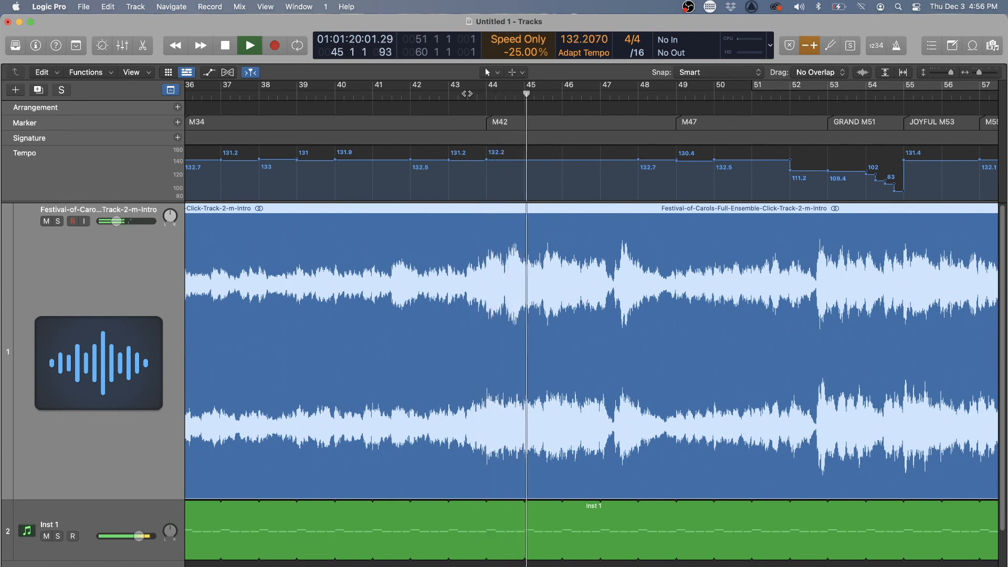
key("space")
- Try playback with Varispeed at -39.00%, and reset the deviation to 0.00%
left_click_drag(519, 54, 517, 82)
key("space")
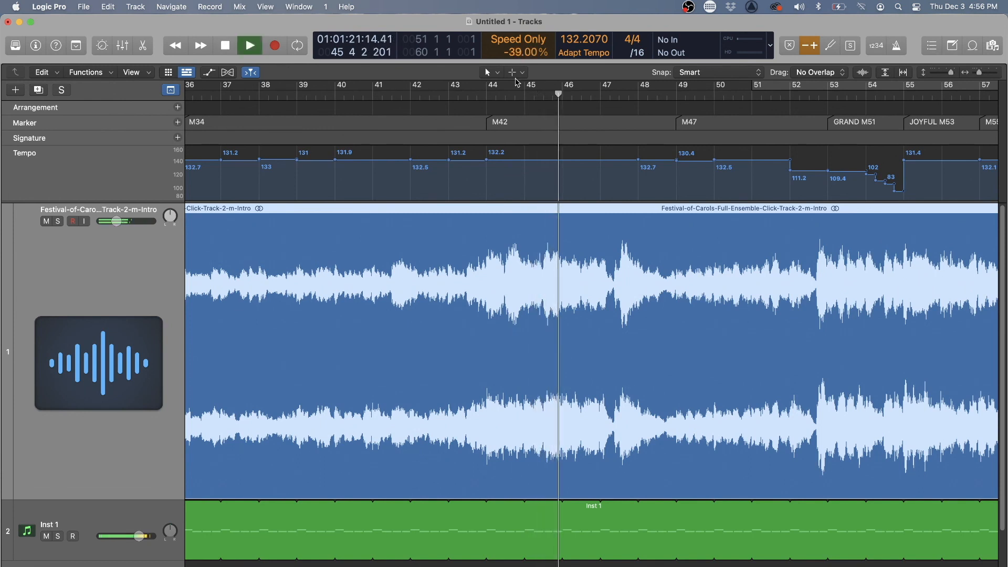
key("space")
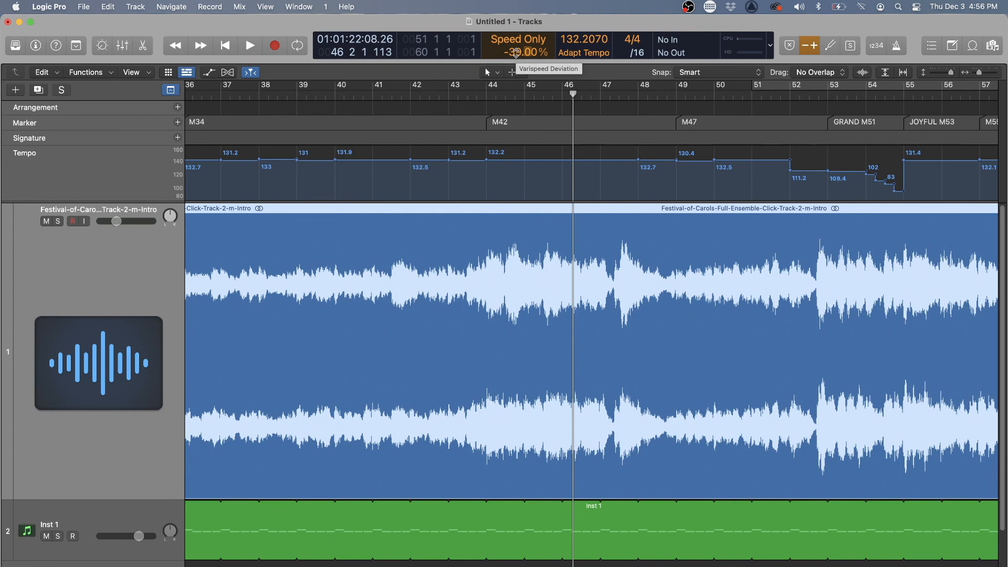
mouse_move(516, 52)
left_mouse_down()
mouse_move(516, 42)
mouse_move(516, 54)
left_mouse_up()
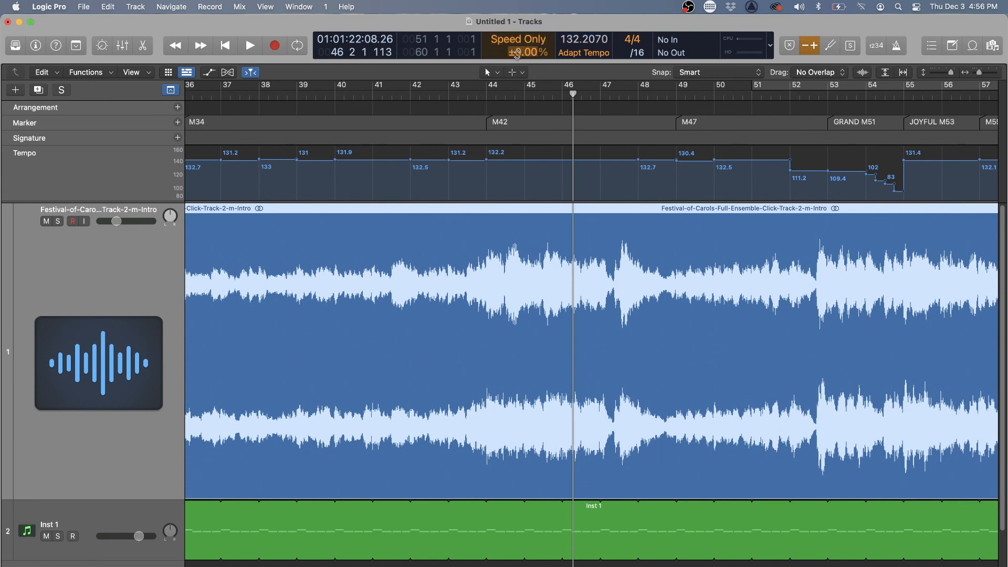